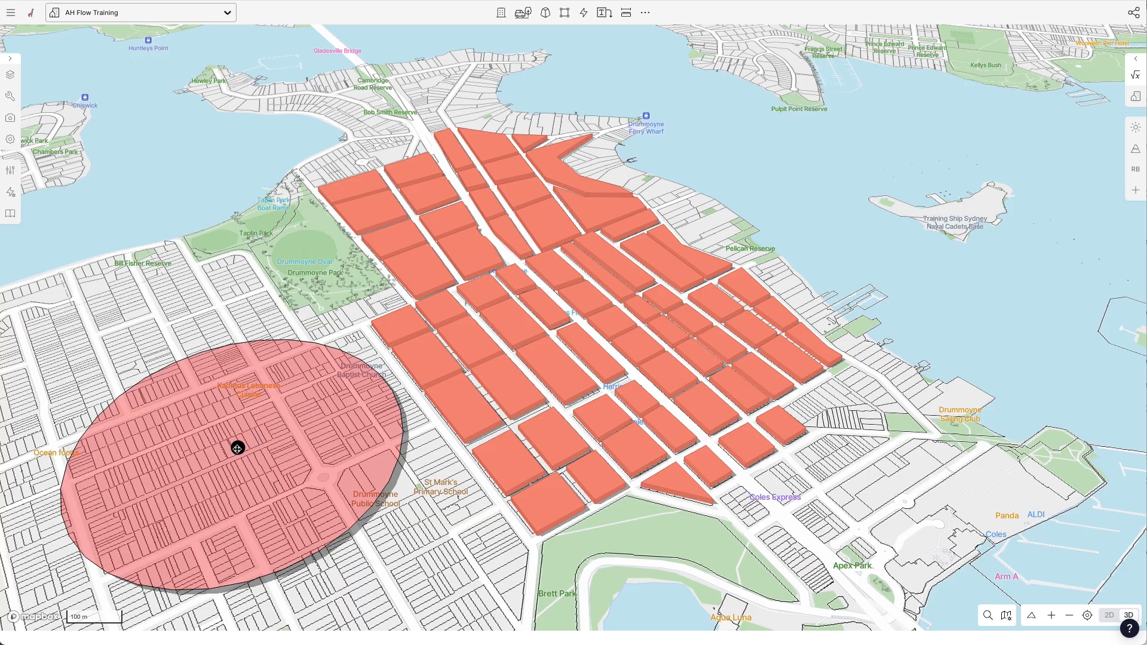
Move the red circle's centre point from the western lots to the middle of the red city blocks, trying several positions among them.
{"action": "left_click_drag", "start_coordinate": [238, 448], "coordinate": [604, 338]}
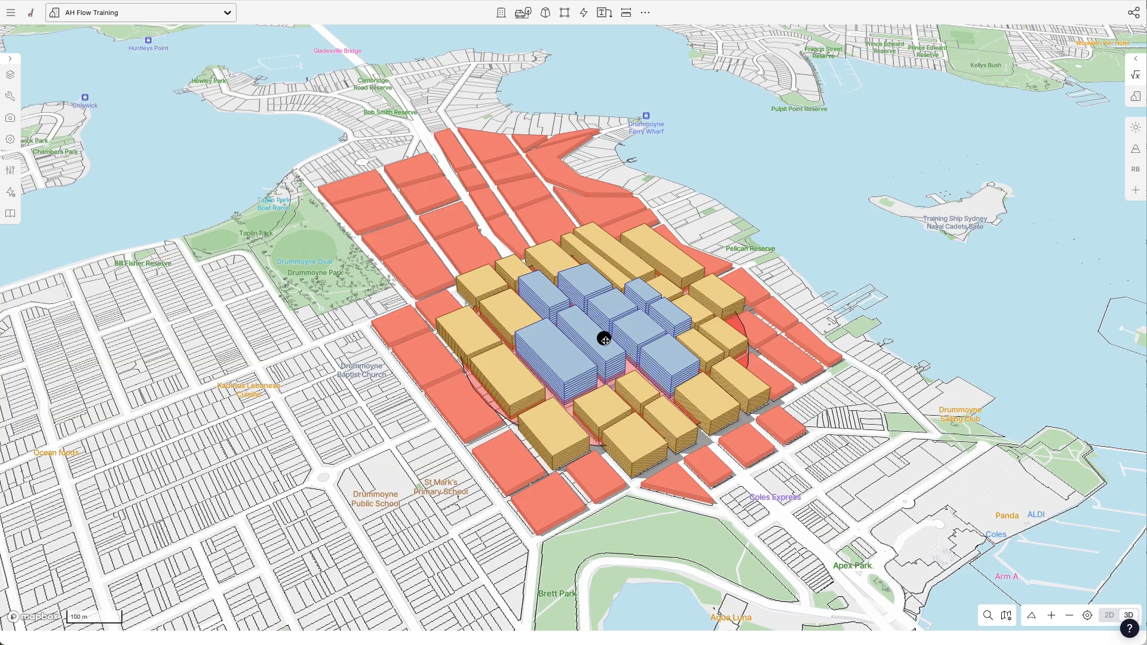
{"action": "left_click_drag", "start_coordinate": [605, 339], "coordinate": [594, 325]}
{"action": "mouse_move", "coordinate": [594, 325]}
{"action": "right_mouse_down"}
{"action": "mouse_move", "coordinate": [625, 352]}
{"action": "mouse_move", "coordinate": [578, 309]}
{"action": "right_mouse_up"}
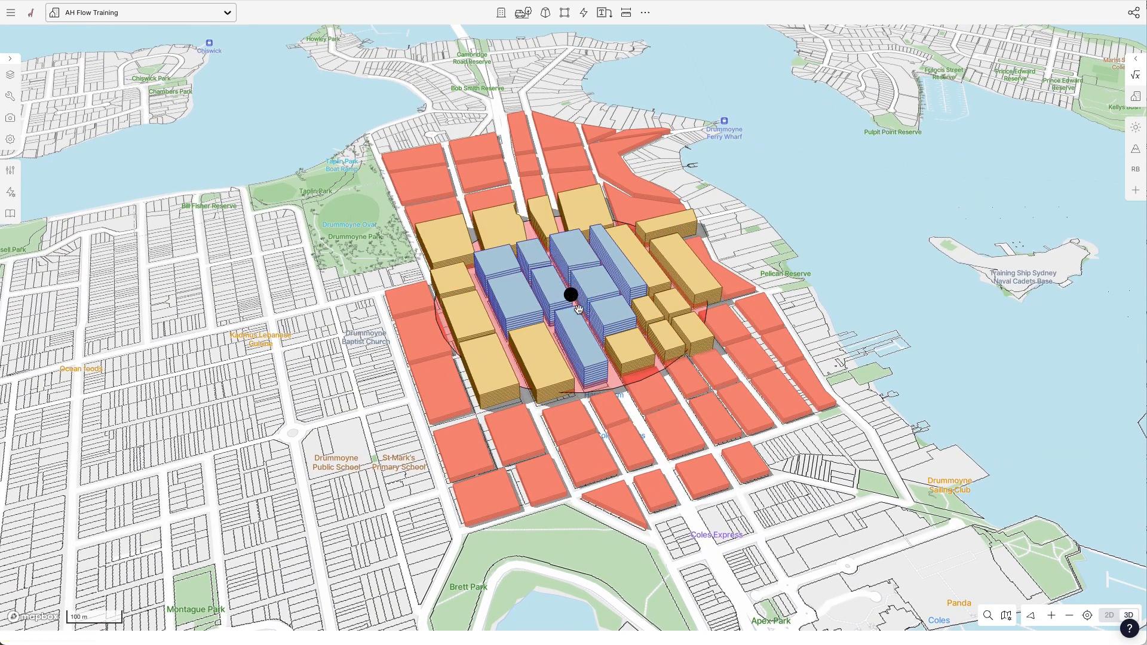
{"action": "left_click_drag", "start_coordinate": [570, 295], "coordinate": [611, 369]}
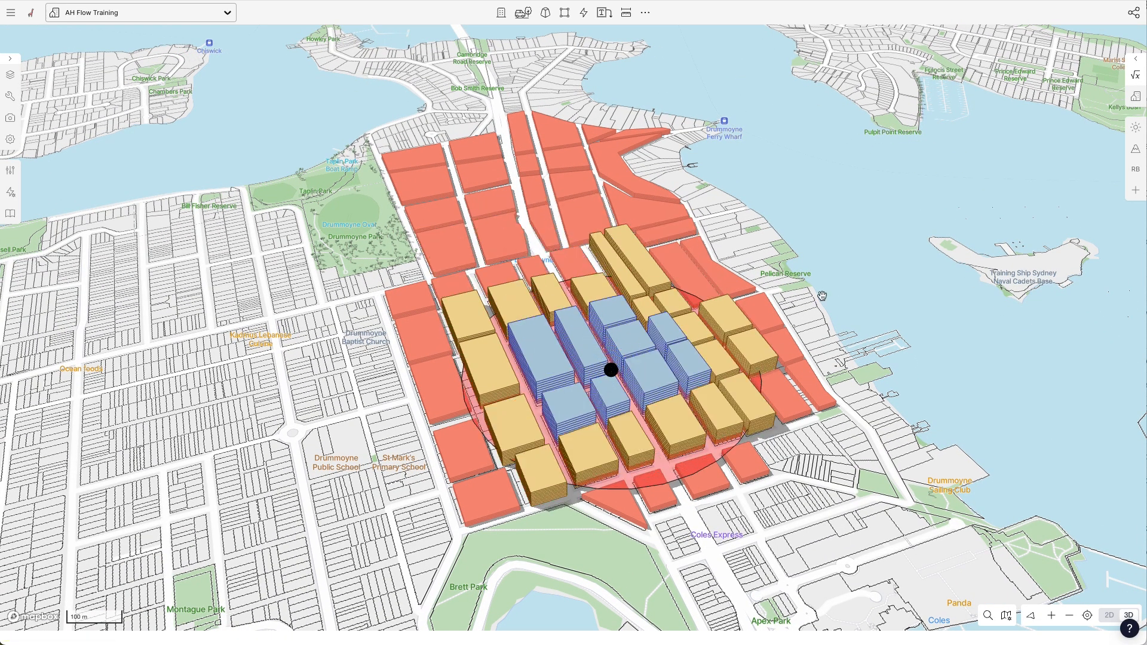
{"action": "right_click_drag", "start_coordinate": [635, 413], "coordinate": [173, 316]}
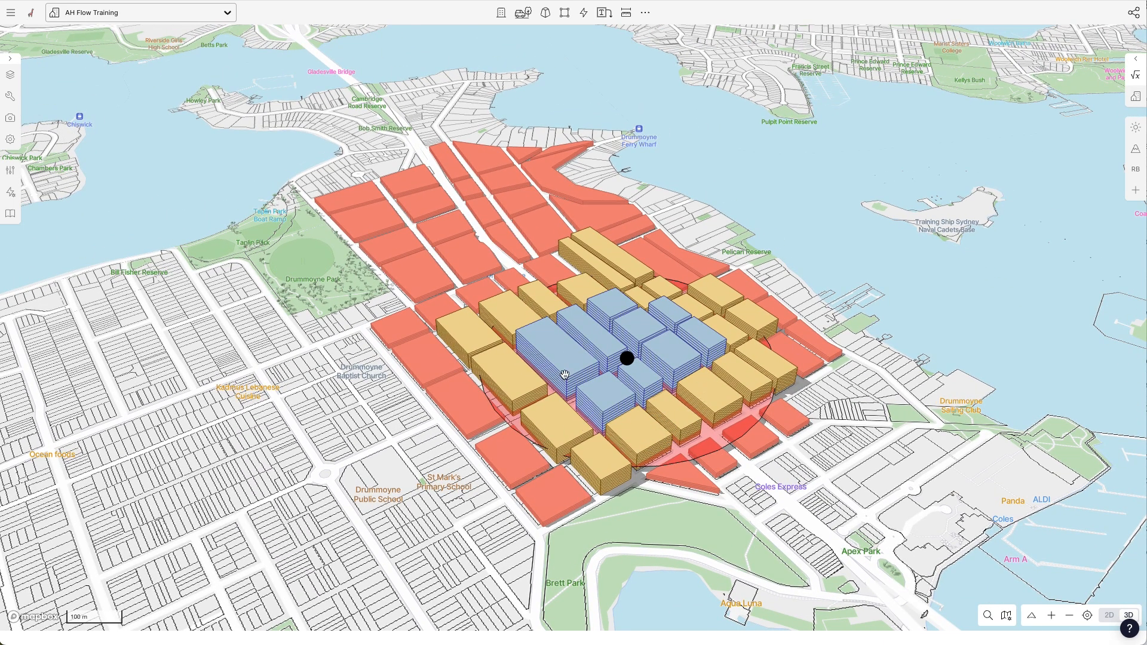
Open the flow attached to the red block on the eastern edge and widen the flow editor.
{"action": "left_click", "coordinate": [12, 197]}
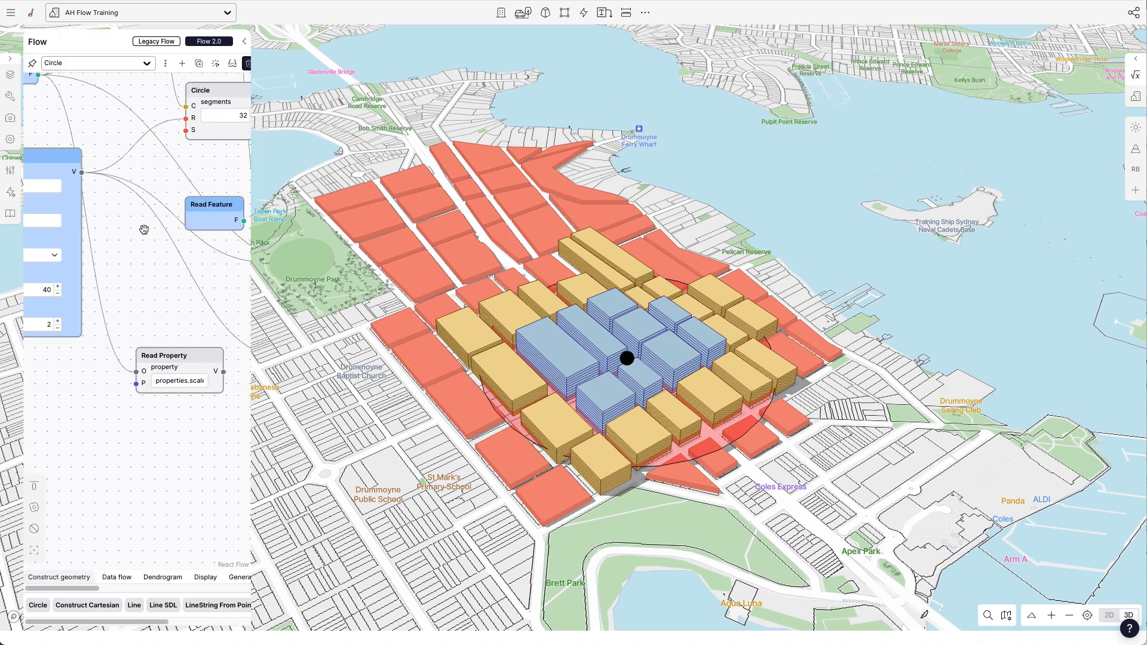
{"action": "left_click", "coordinate": [784, 339]}
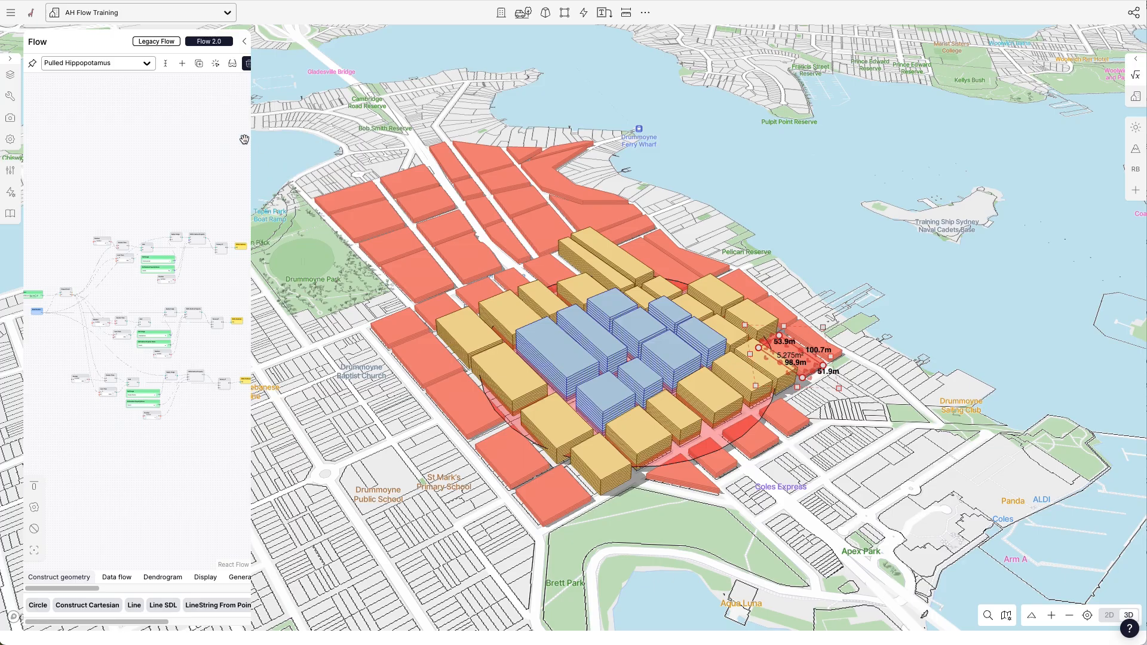
{"action": "left_click_drag", "start_coordinate": [251, 138], "coordinate": [387, 154]}
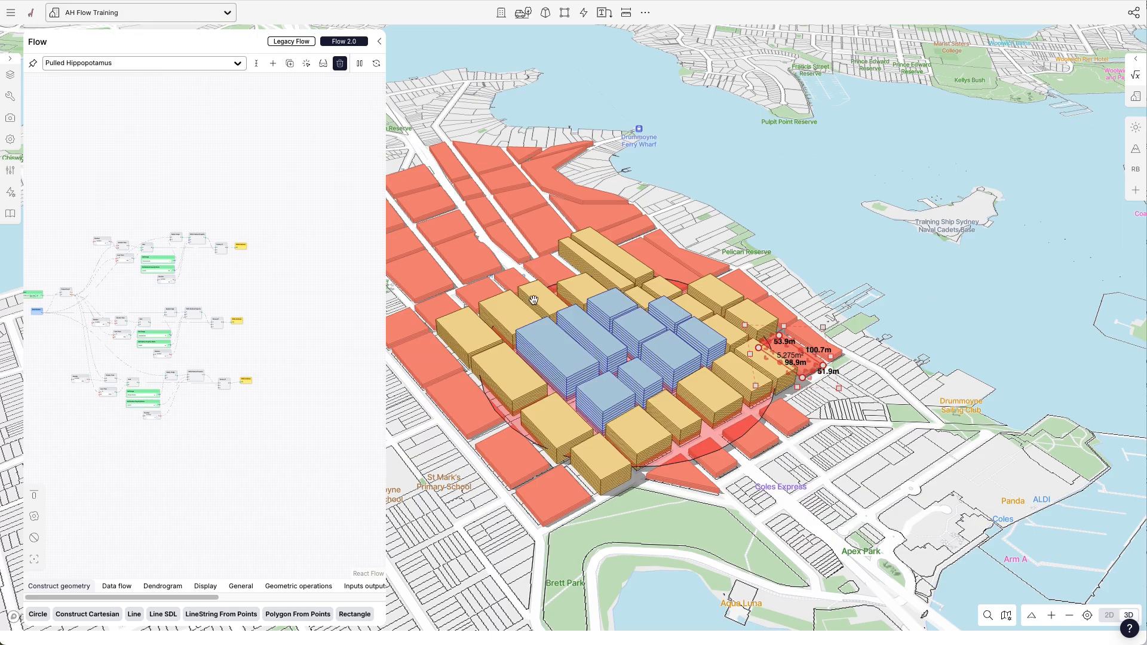
Check the flow attached to two red blocks at the northern end and widen the flow editor further.
{"action": "left_click", "coordinate": [497, 182]}
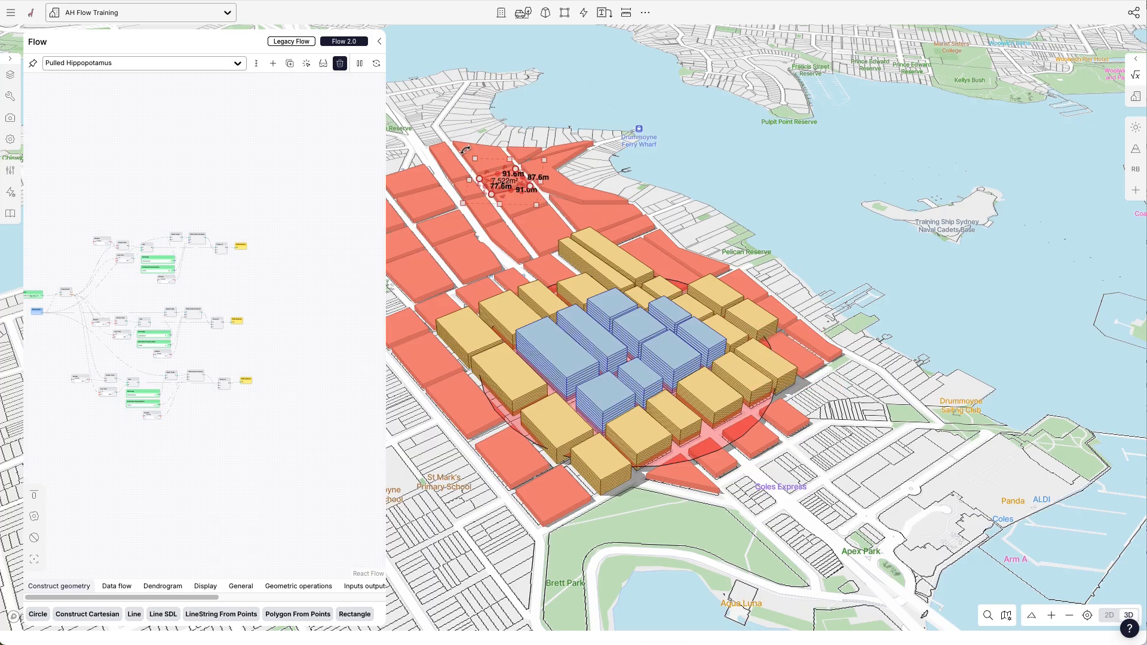
{"action": "left_click_drag", "start_coordinate": [448, 159], "coordinate": [450, 162]}
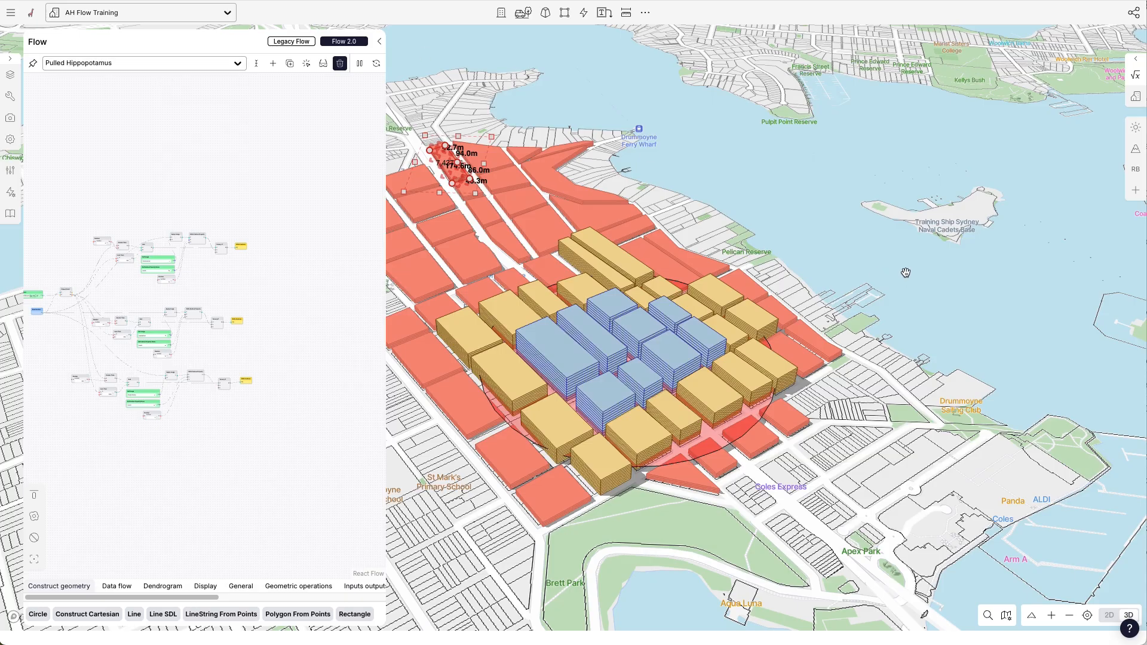
{"action": "scroll", "coordinate": [854, 234], "scroll_direction": "down", "scroll_amount": 1}
{"action": "left_click_drag", "start_coordinate": [385, 182], "coordinate": [496, 182]}
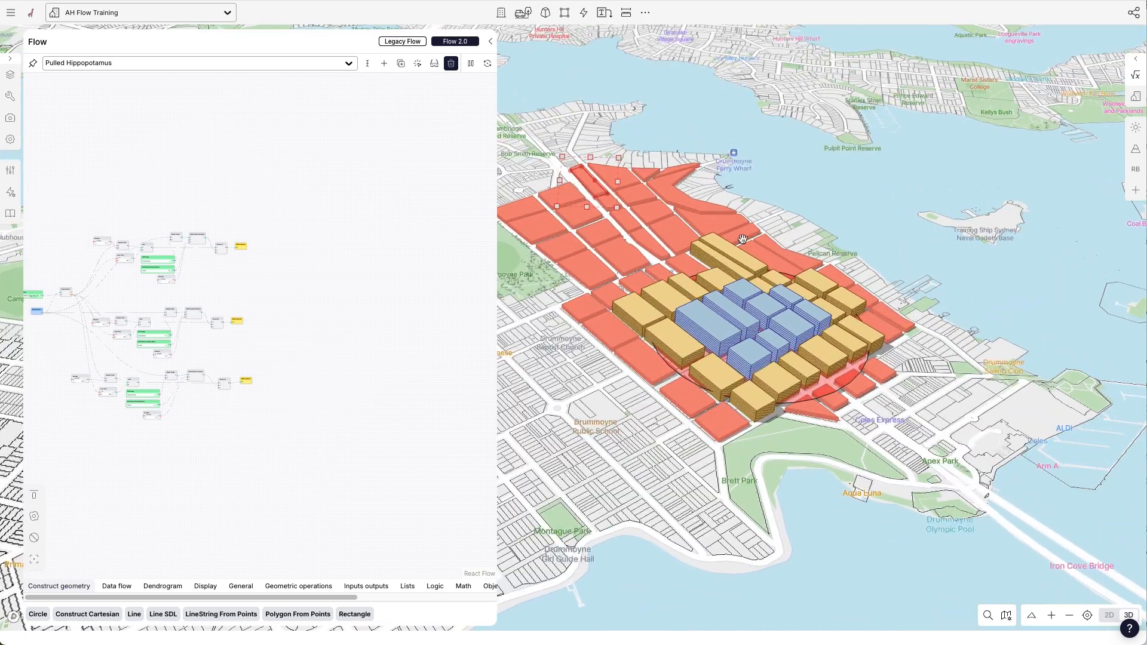
Show the properties of the large red block north of the yellow buildings and inspect its Flow Controls assignment.
{"action": "left_click", "coordinate": [10, 62]}
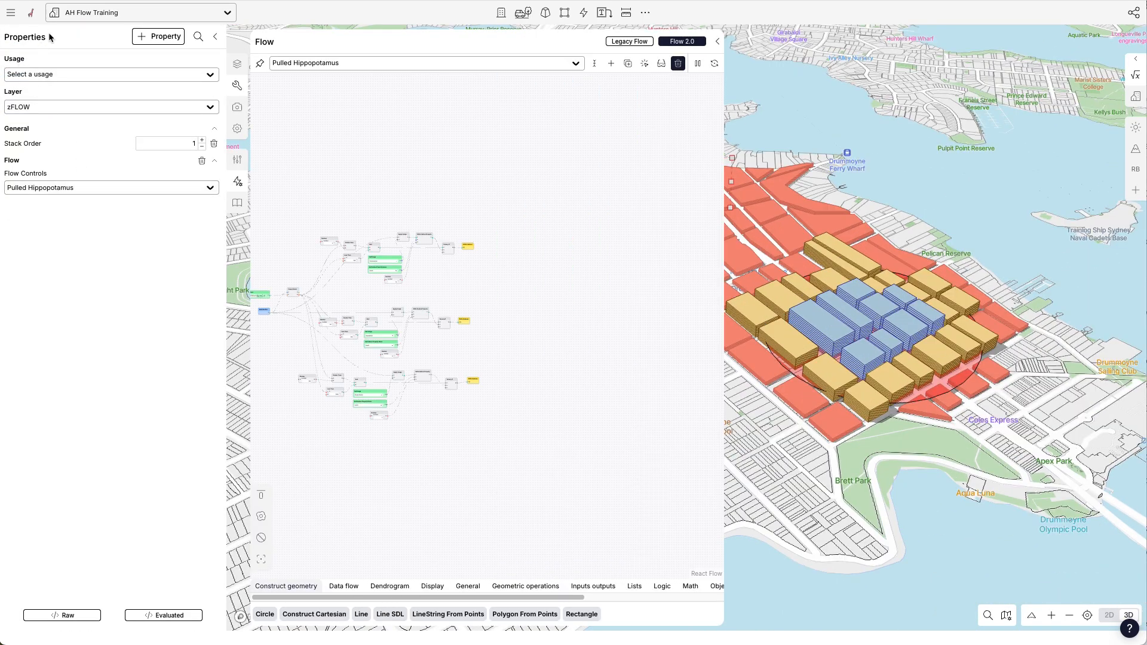
{"action": "scroll", "coordinate": [780, 182], "scroll_direction": "up", "scroll_amount": 5}
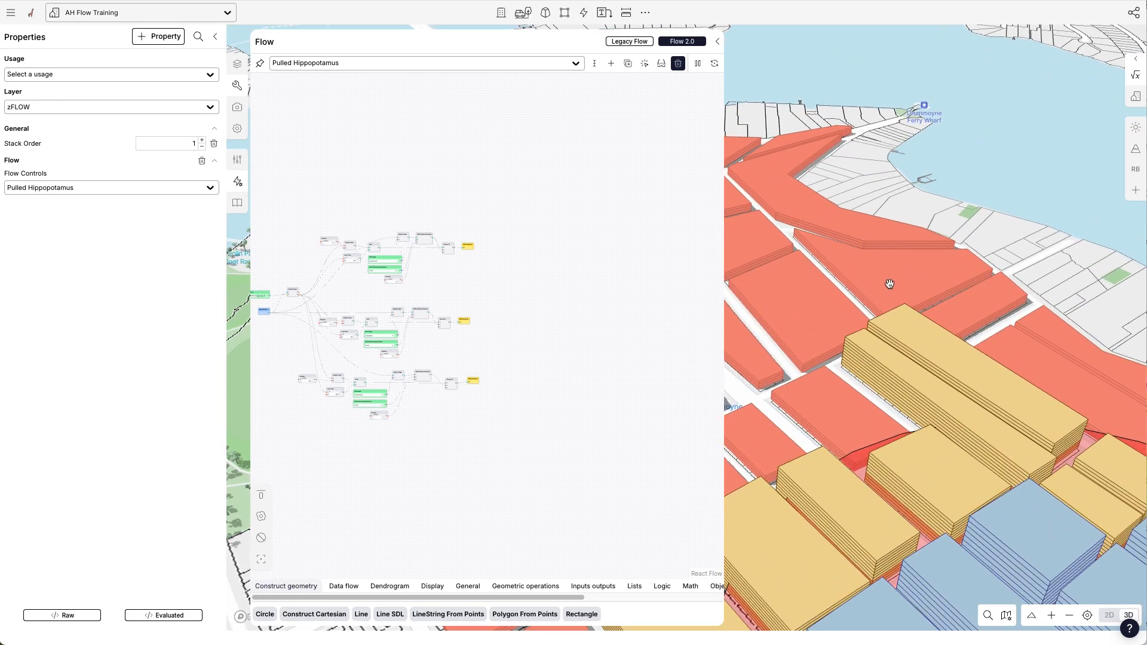
{"action": "left_click", "coordinate": [940, 283]}
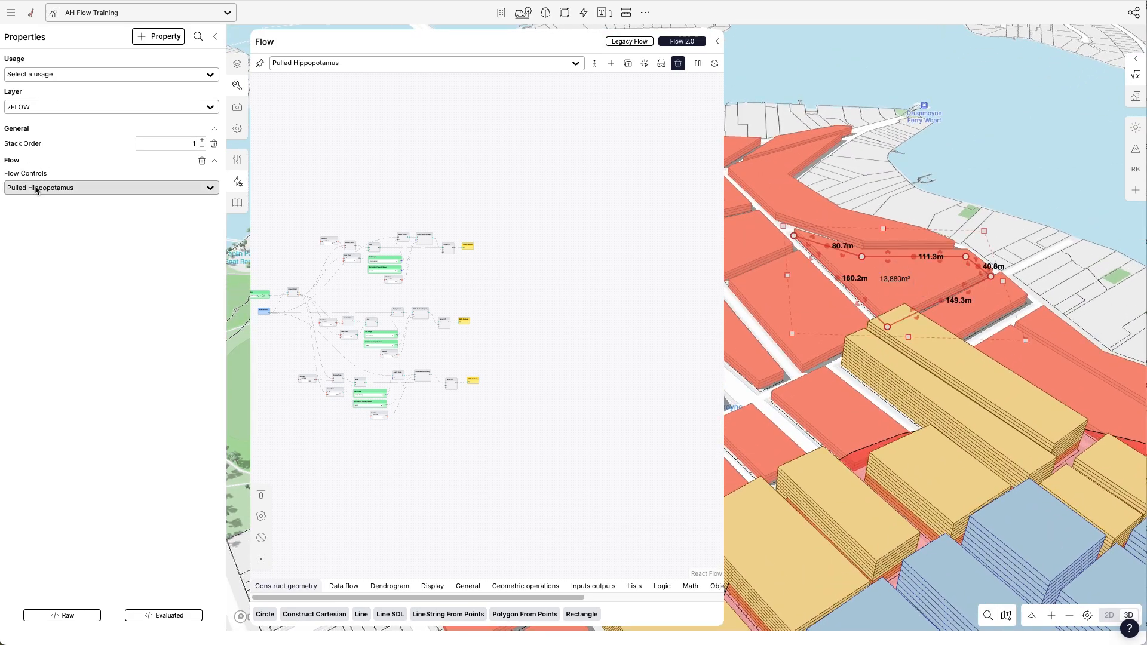
{"action": "left_click", "coordinate": [148, 189]}
{"action": "left_click", "coordinate": [134, 188]}
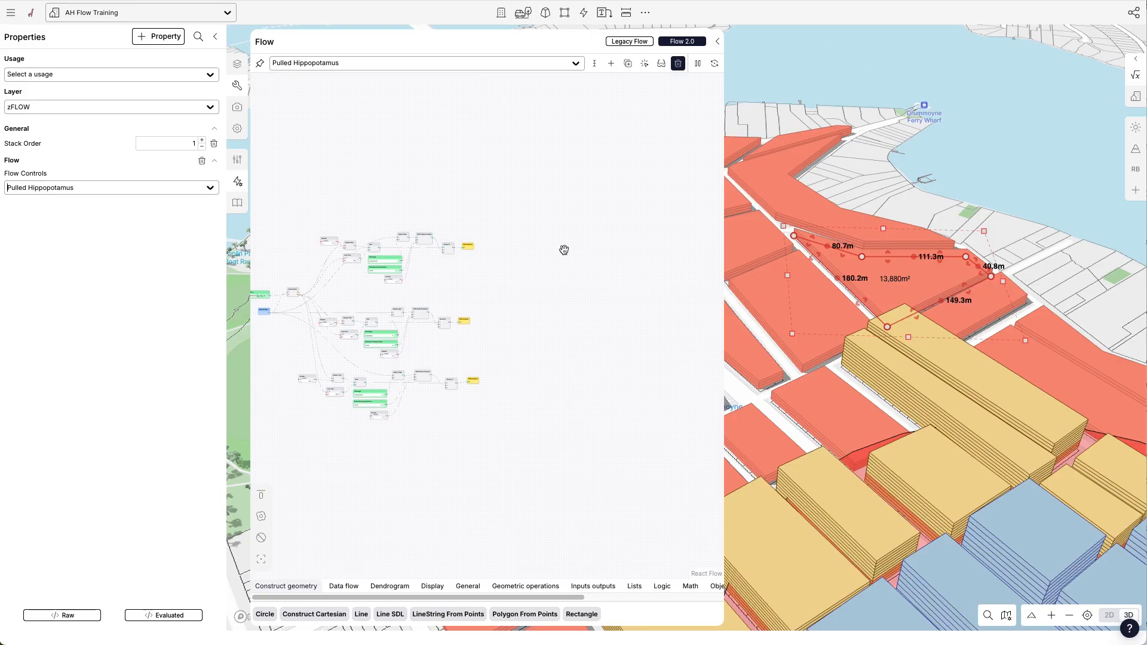
Examine the overall node graph, following its three branches to their Write Features outputs and comparing them with the city blocks.
{"action": "scroll", "coordinate": [507, 271], "scroll_direction": "up", "scroll_amount": 5}
{"action": "scroll", "coordinate": [627, 217], "scroll_direction": "down", "scroll_amount": 5}
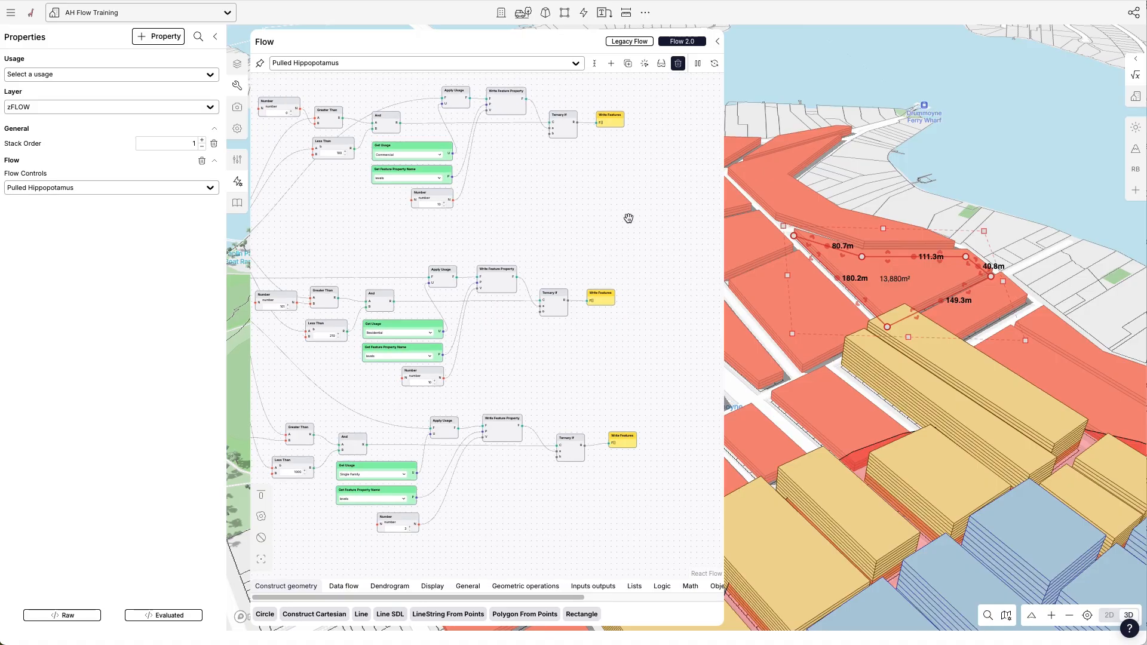
{"action": "mouse_move", "coordinate": [578, 247]}
{"action": "left_mouse_down"}
{"action": "mouse_move", "coordinate": [588, 253]}
{"action": "mouse_move", "coordinate": [577, 247]}
{"action": "left_mouse_up"}
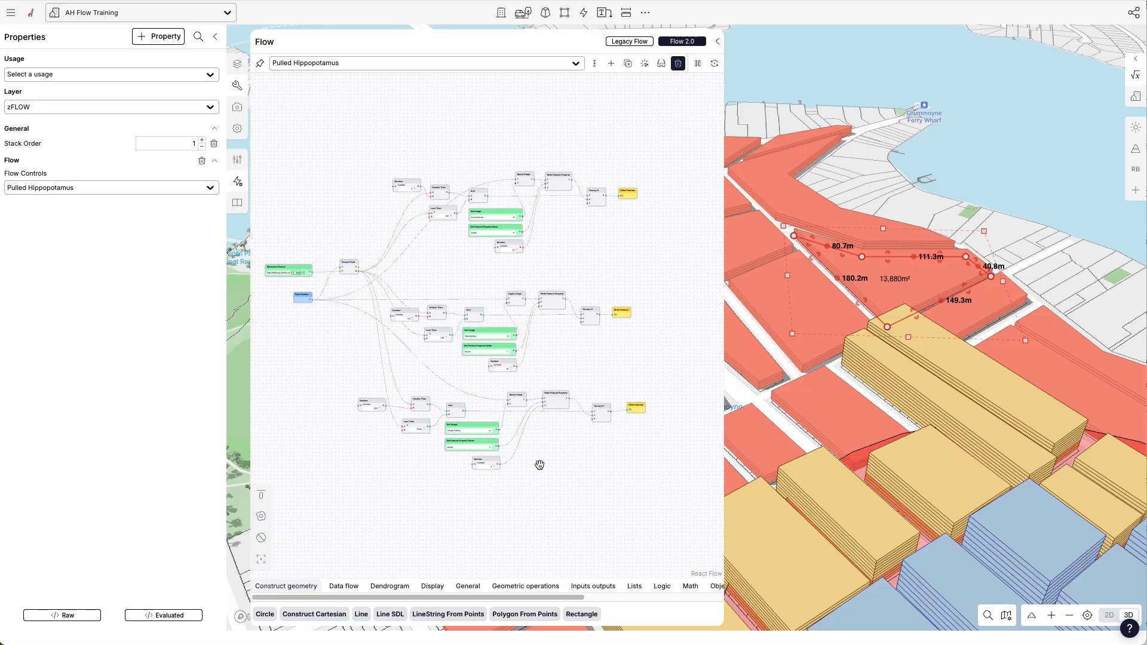
{"action": "left_click_drag", "start_coordinate": [562, 256], "coordinate": [516, 221]}
{"action": "scroll", "coordinate": [498, 273], "scroll_direction": "down", "scroll_amount": 1}
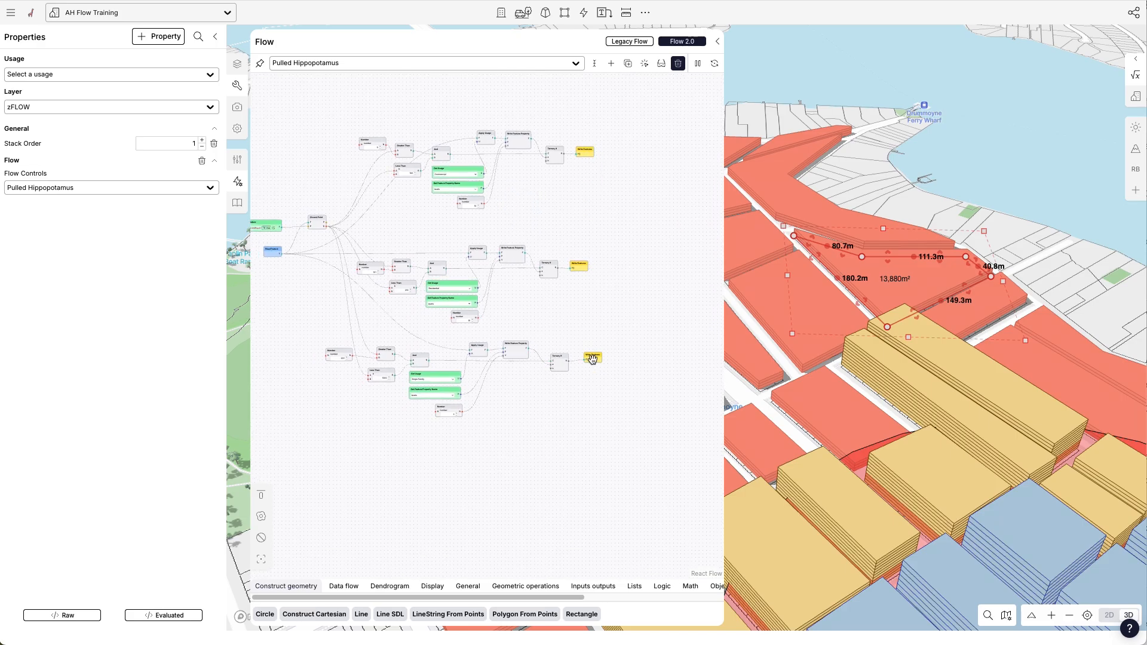
{"action": "scroll", "coordinate": [593, 358], "scroll_direction": "up", "scroll_amount": 4}
{"action": "left_click_drag", "start_coordinate": [648, 290], "coordinate": [605, 421]}
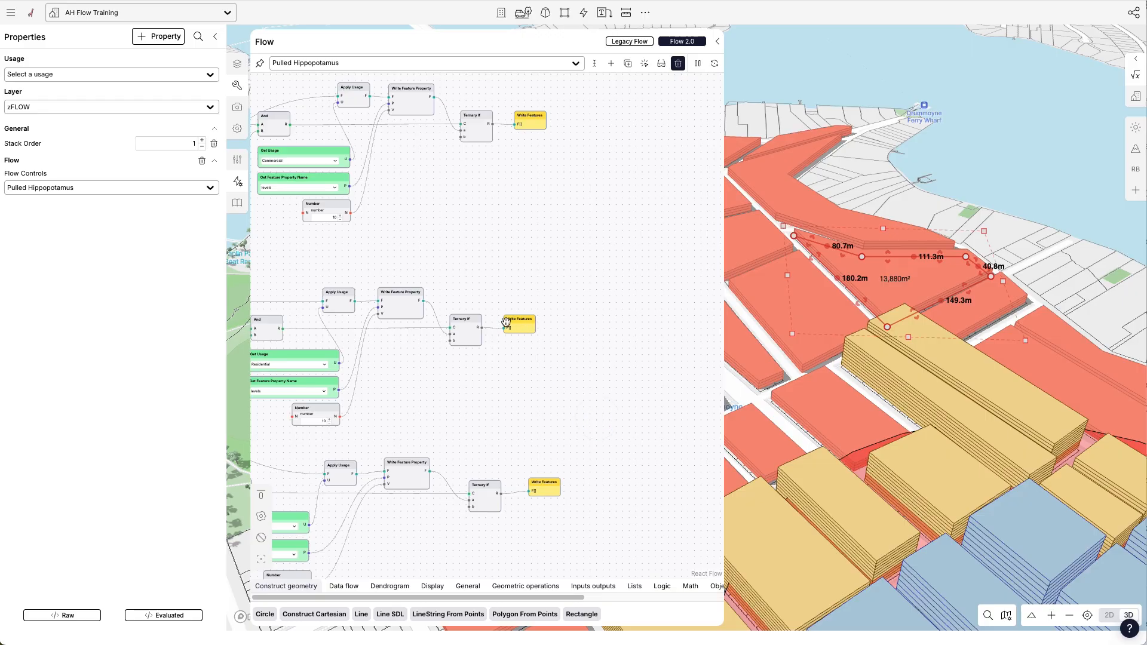
{"action": "scroll", "coordinate": [548, 264], "scroll_direction": "down", "scroll_amount": 1}
{"action": "left_click_drag", "start_coordinate": [549, 264], "coordinate": [584, 246]}
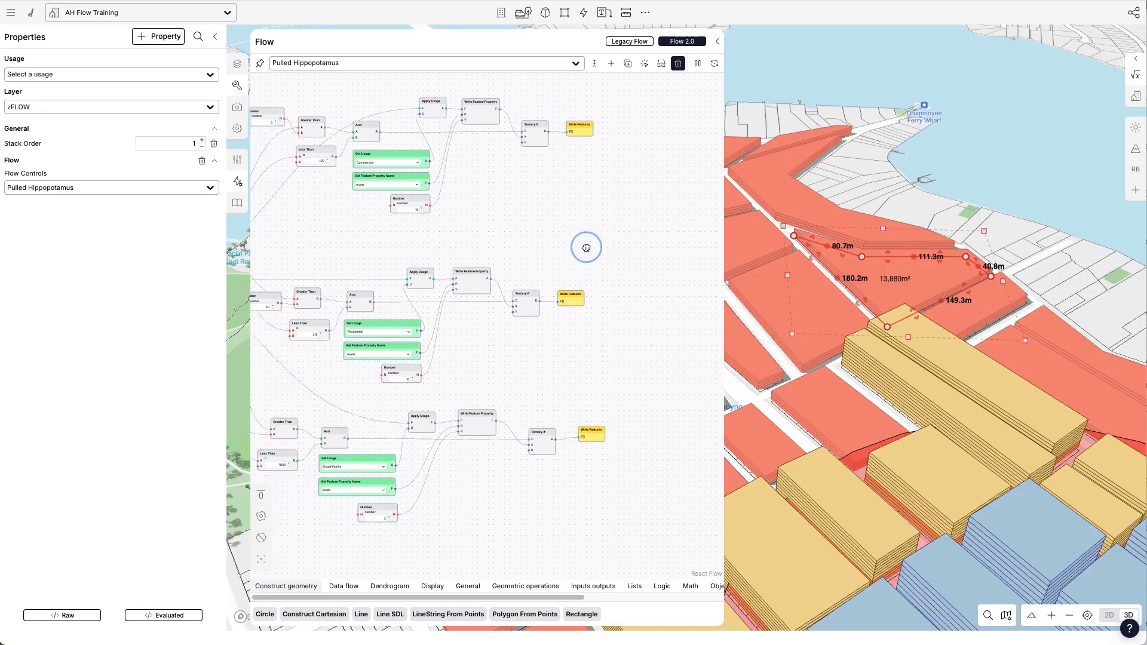
{"action": "scroll", "coordinate": [531, 208], "scroll_direction": "down", "scroll_amount": 1}
{"action": "scroll", "coordinate": [1004, 126], "scroll_direction": "down", "scroll_amount": 3}
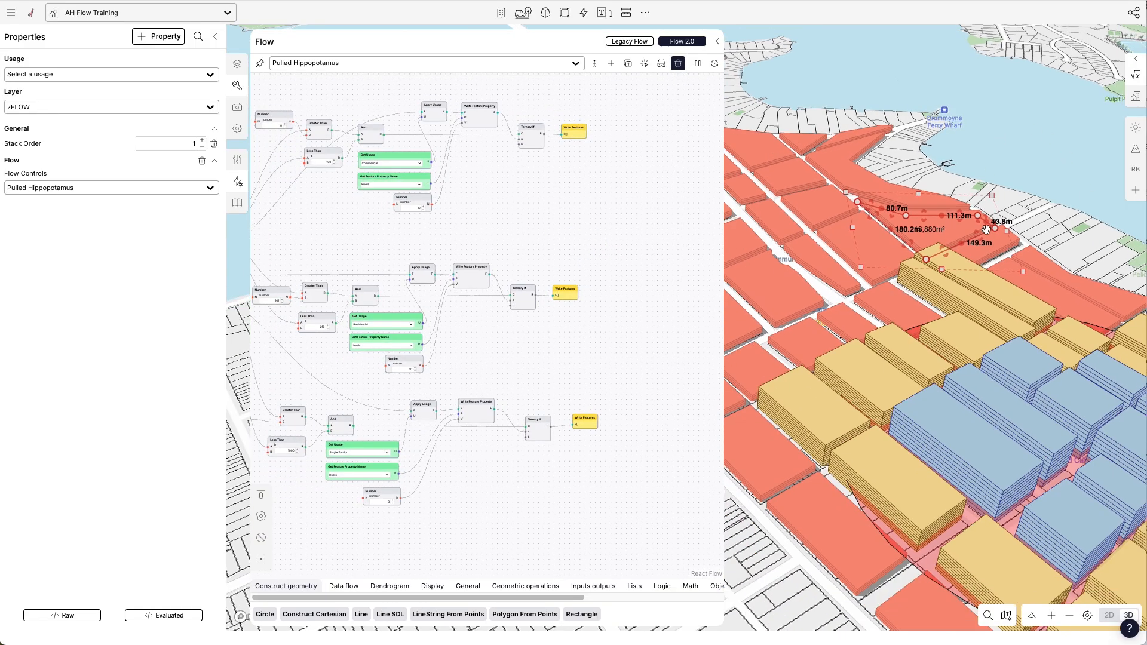
{"action": "scroll", "coordinate": [841, 118], "scroll_direction": "down", "scroll_amount": 2}
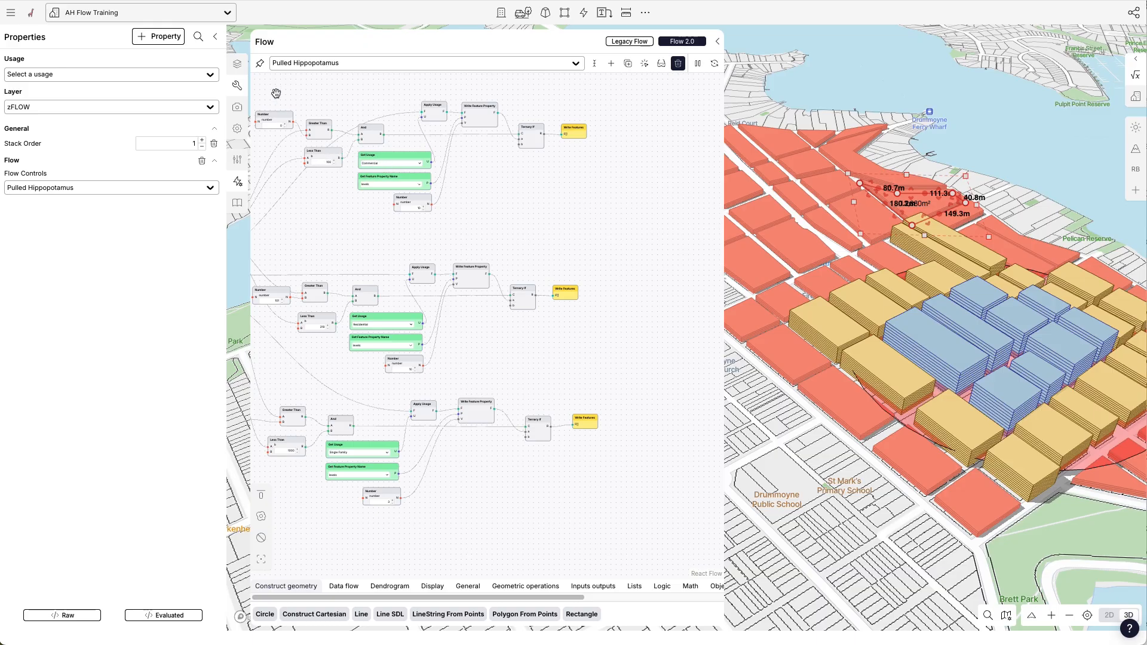
Examine the Commercial branch's Greater Than and Less Than limits, usage, and levels nodes.
{"action": "scroll", "coordinate": [274, 94], "scroll_direction": "up", "scroll_amount": 3}
{"action": "left_click_drag", "start_coordinate": [396, 116], "coordinate": [423, 120]}
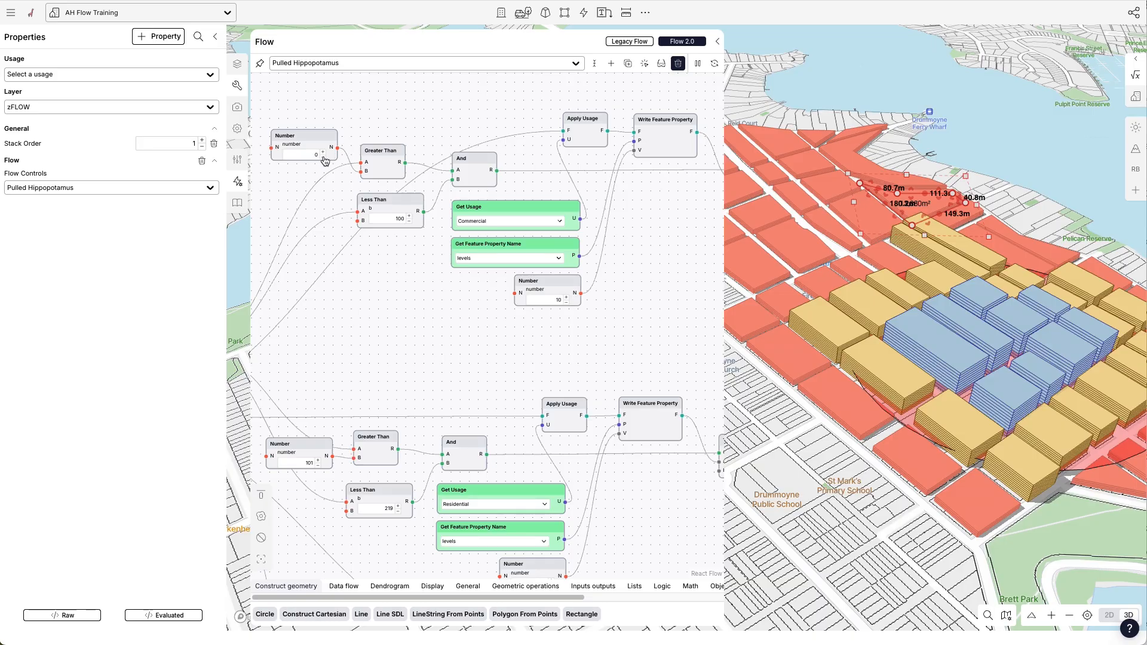
{"action": "scroll", "coordinate": [347, 208], "scroll_direction": "down", "scroll_amount": 1}
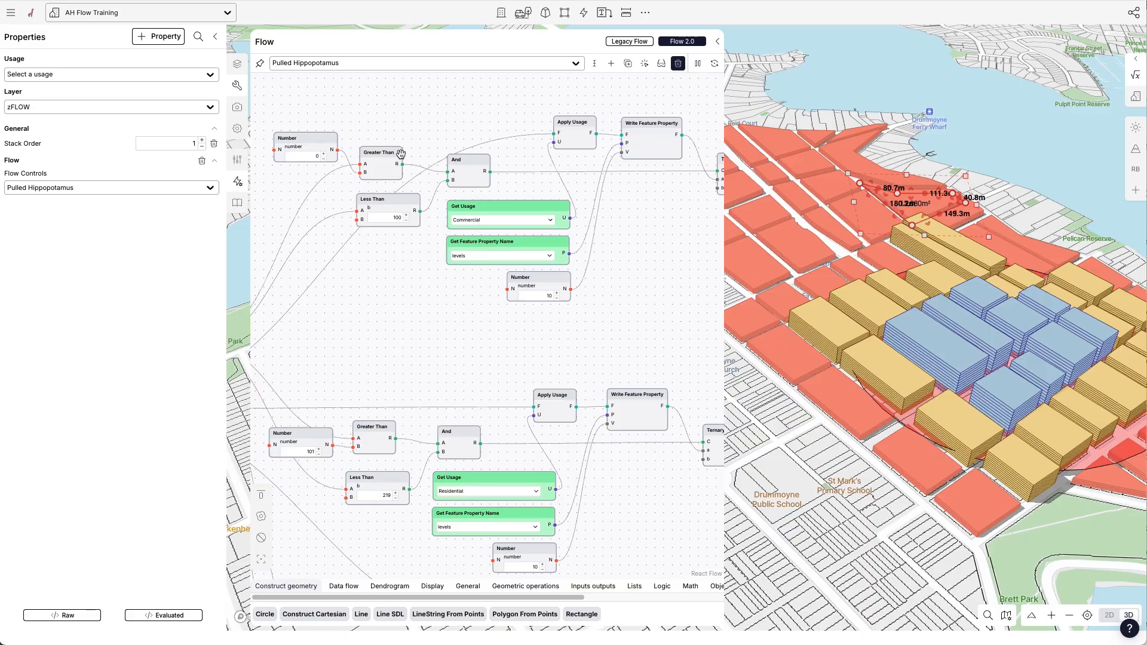
{"action": "scroll", "coordinate": [401, 154], "scroll_direction": "down", "scroll_amount": 5}
{"action": "left_click_drag", "start_coordinate": [562, 238], "coordinate": [526, 213]}
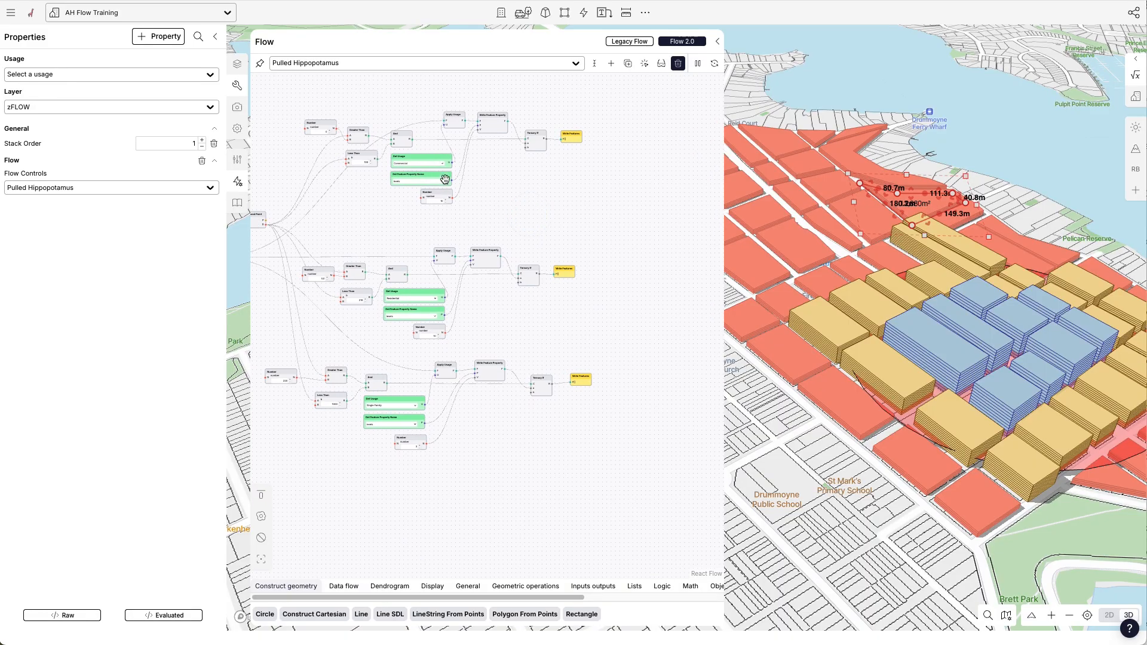
{"action": "scroll", "coordinate": [427, 314], "scroll_direction": "up", "scroll_amount": 2}
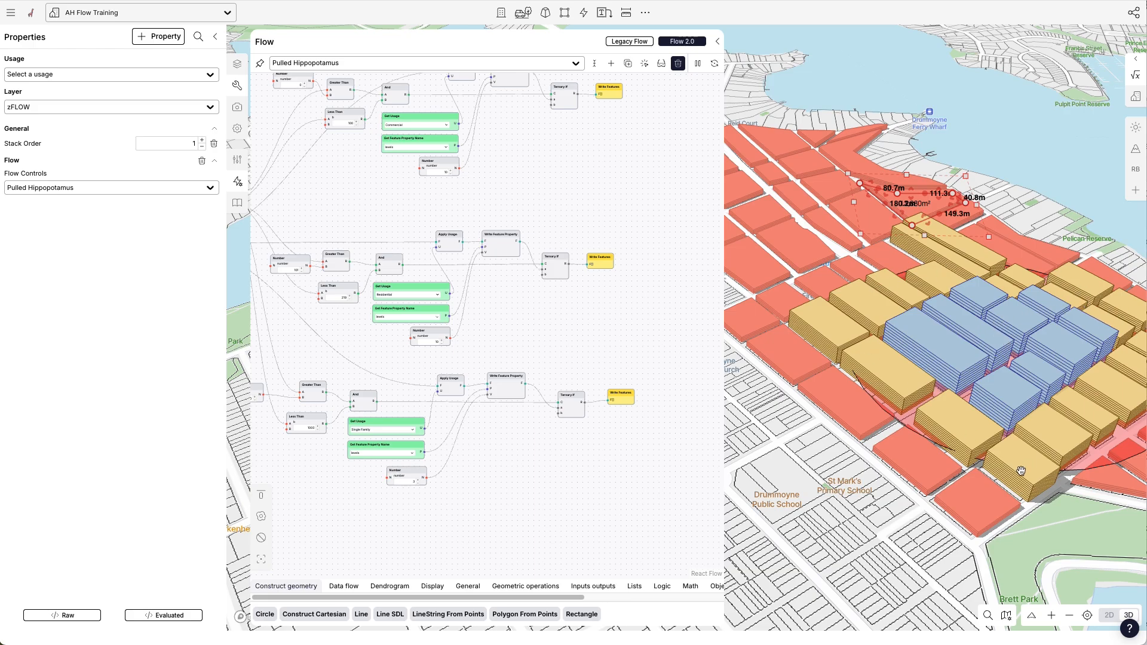
Examine the Residential branch's Greater Than and Less Than limits, usage, and levels nodes.
{"action": "scroll", "coordinate": [376, 304], "scroll_direction": "up", "scroll_amount": 5}
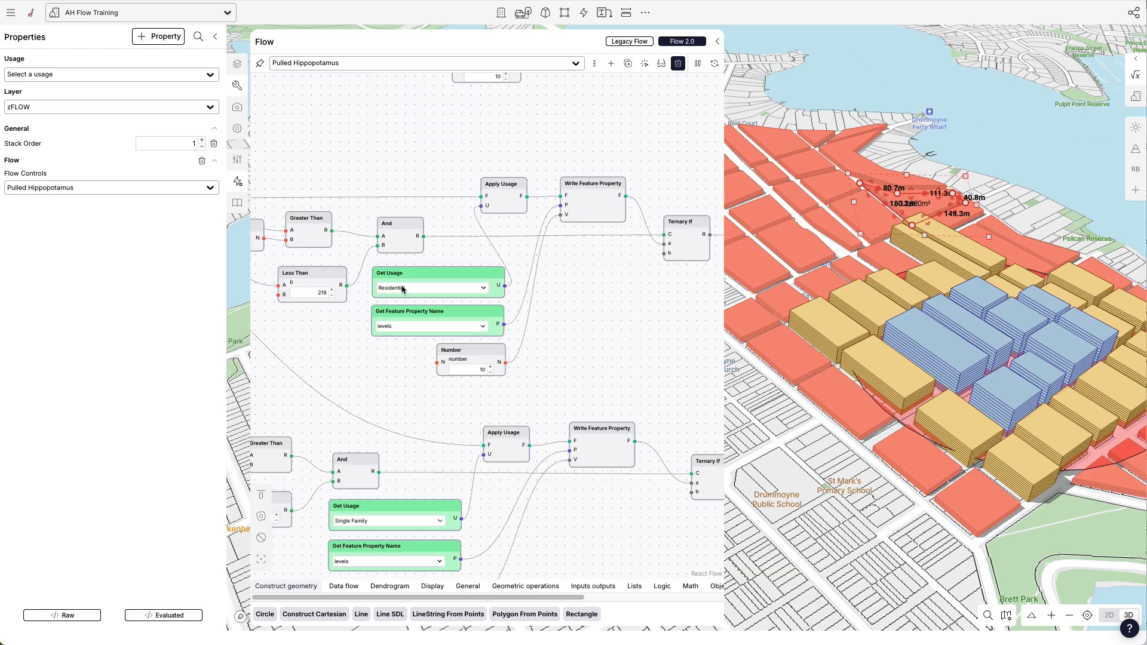
{"action": "scroll", "coordinate": [518, 284], "scroll_direction": "down", "scroll_amount": 2}
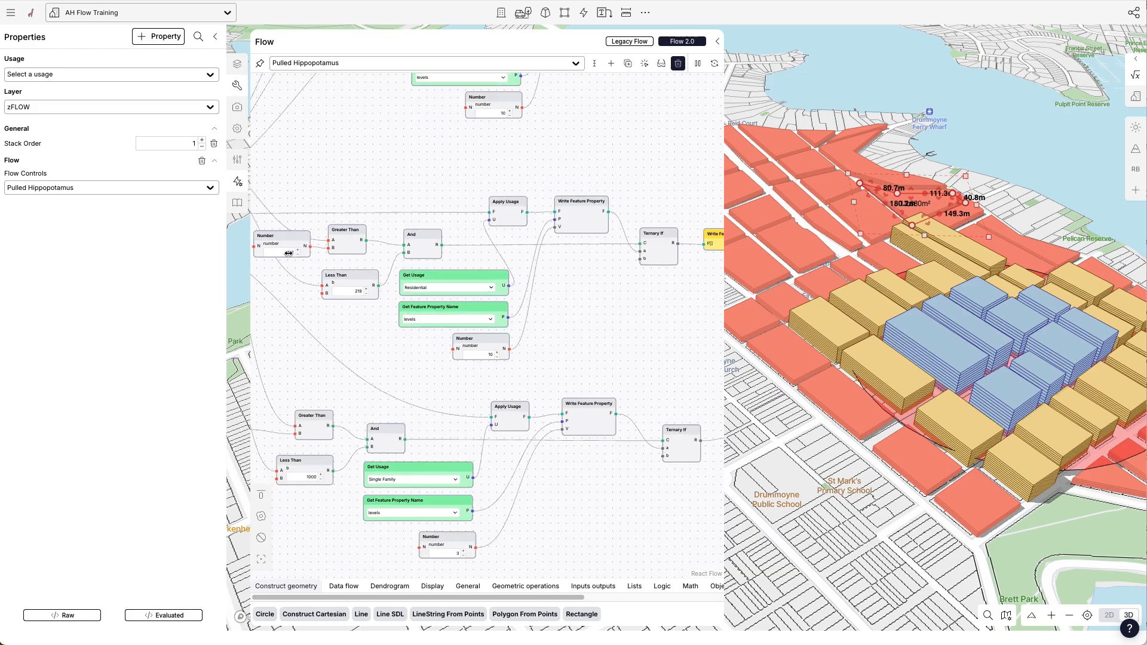
{"action": "scroll", "coordinate": [293, 260], "scroll_direction": "up", "scroll_amount": 2}
{"action": "scroll", "coordinate": [287, 254], "scroll_direction": "down", "scroll_amount": 1}
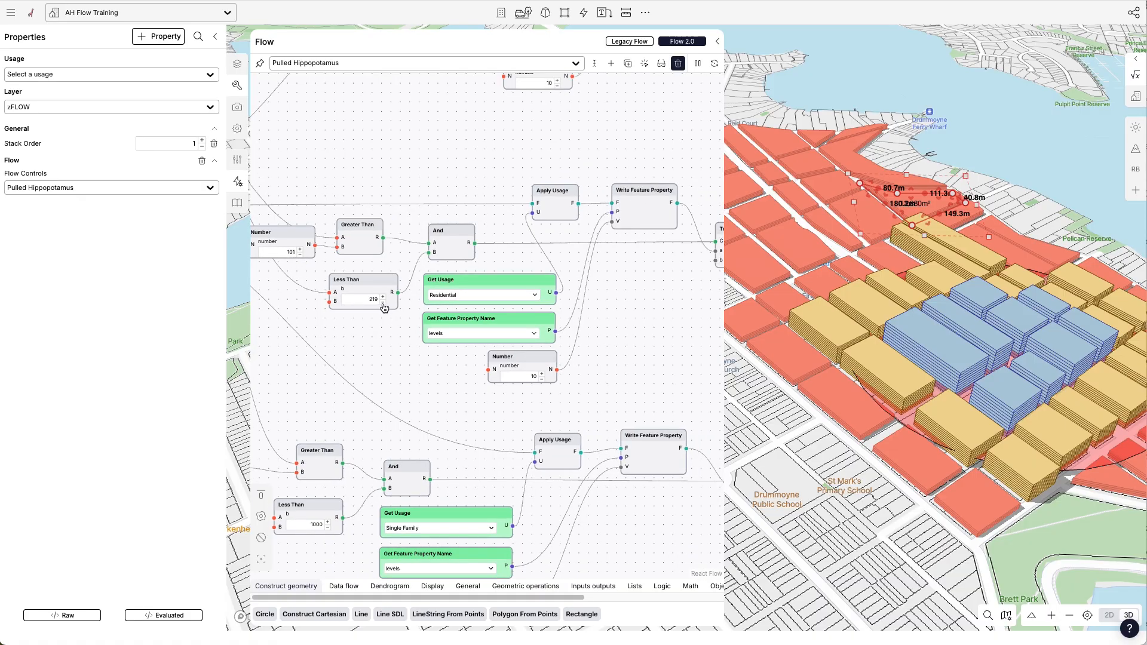
{"action": "scroll", "coordinate": [374, 289], "scroll_direction": "down", "scroll_amount": 2}
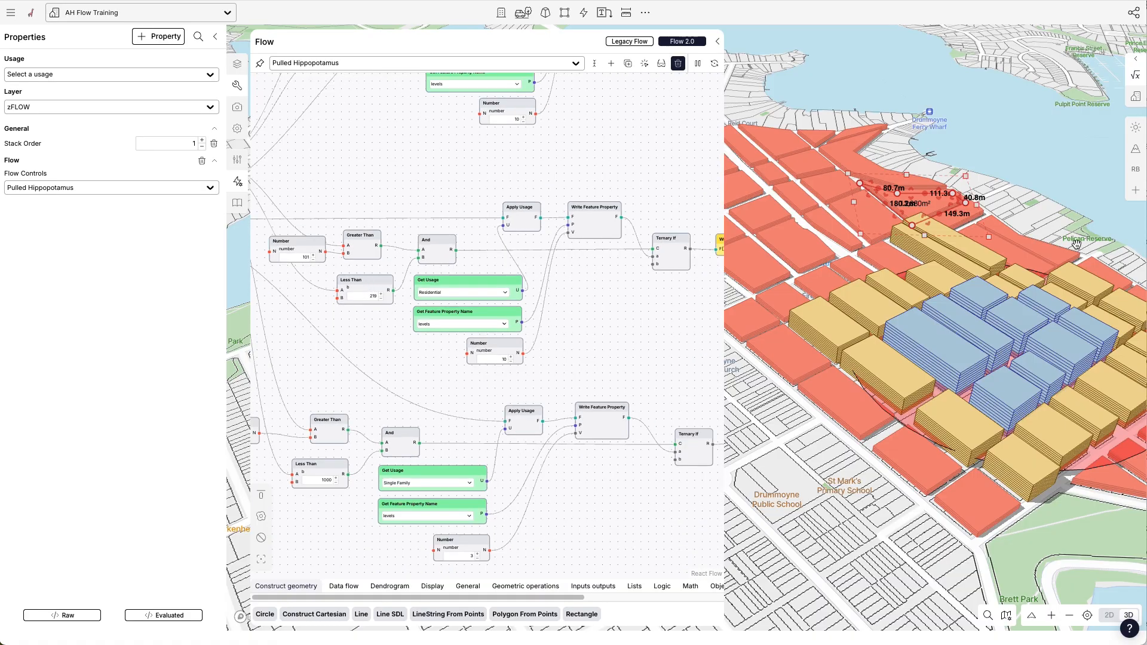
{"action": "scroll", "coordinate": [546, 234], "scroll_direction": "up", "scroll_amount": 1}
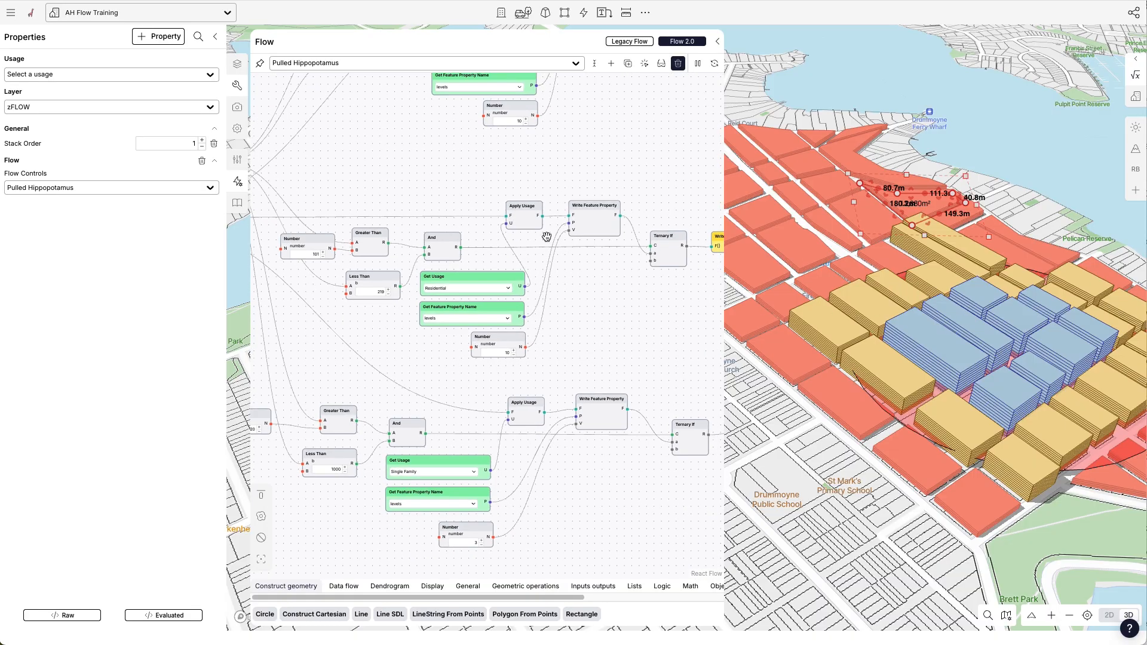
Examine the Single Family branch's Greater Than and Less Than limits, usage, and levels nodes.
{"action": "scroll", "coordinate": [383, 515], "scroll_direction": "up", "scroll_amount": 2}
{"action": "scroll", "coordinate": [523, 334], "scroll_direction": "down", "scroll_amount": 1}
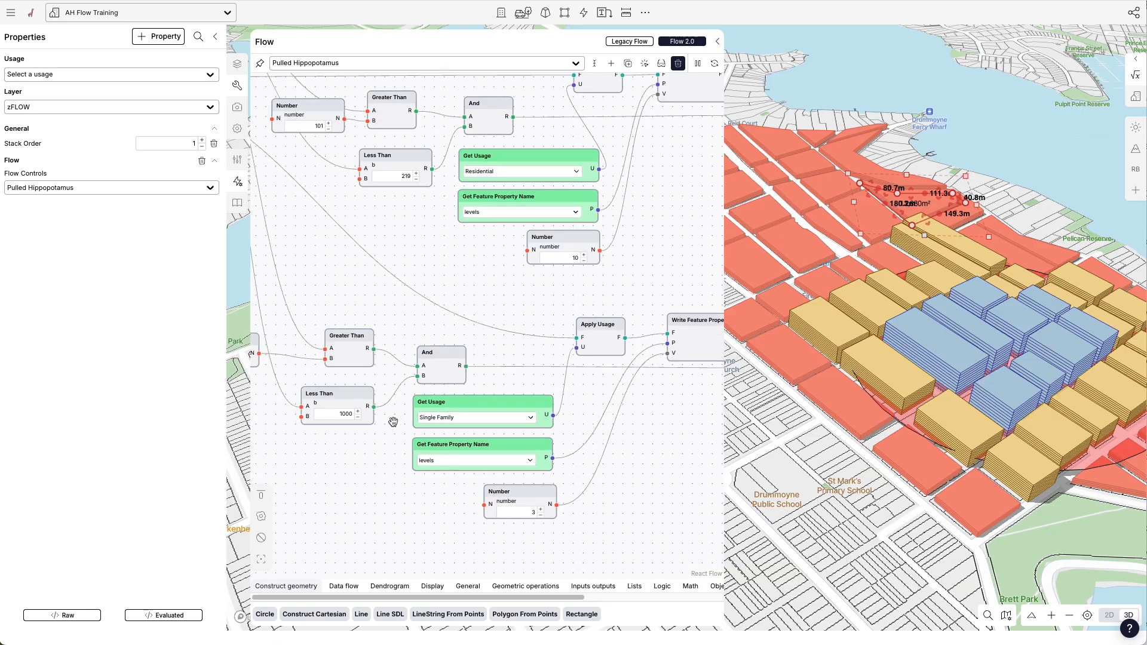
{"action": "scroll", "coordinate": [587, 284], "scroll_direction": "down", "scroll_amount": 1}
{"action": "scroll", "coordinate": [332, 360], "scroll_direction": "up", "scroll_amount": 1}
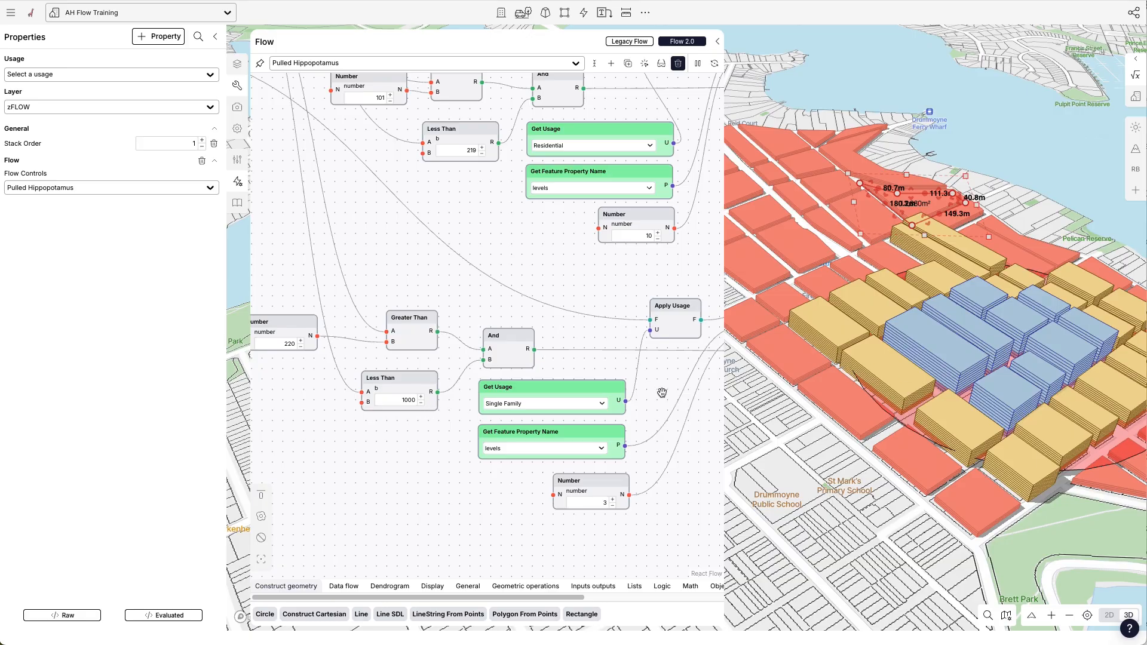
{"action": "scroll", "coordinate": [370, 332], "scroll_direction": "down", "scroll_amount": 2}
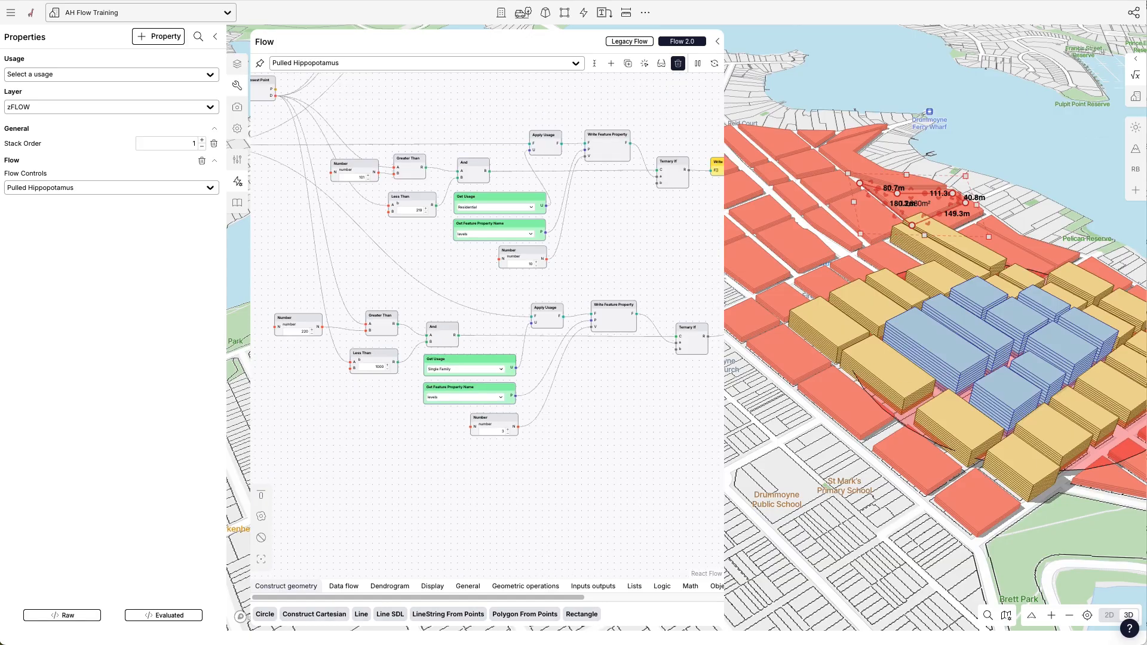
Clear the block selection on the map while keeping the flow graph open.
{"action": "left_click", "coordinate": [879, 497]}
{"action": "scroll", "coordinate": [847, 292], "scroll_direction": "down", "scroll_amount": 2}
{"action": "left_click", "coordinate": [1013, 188]}
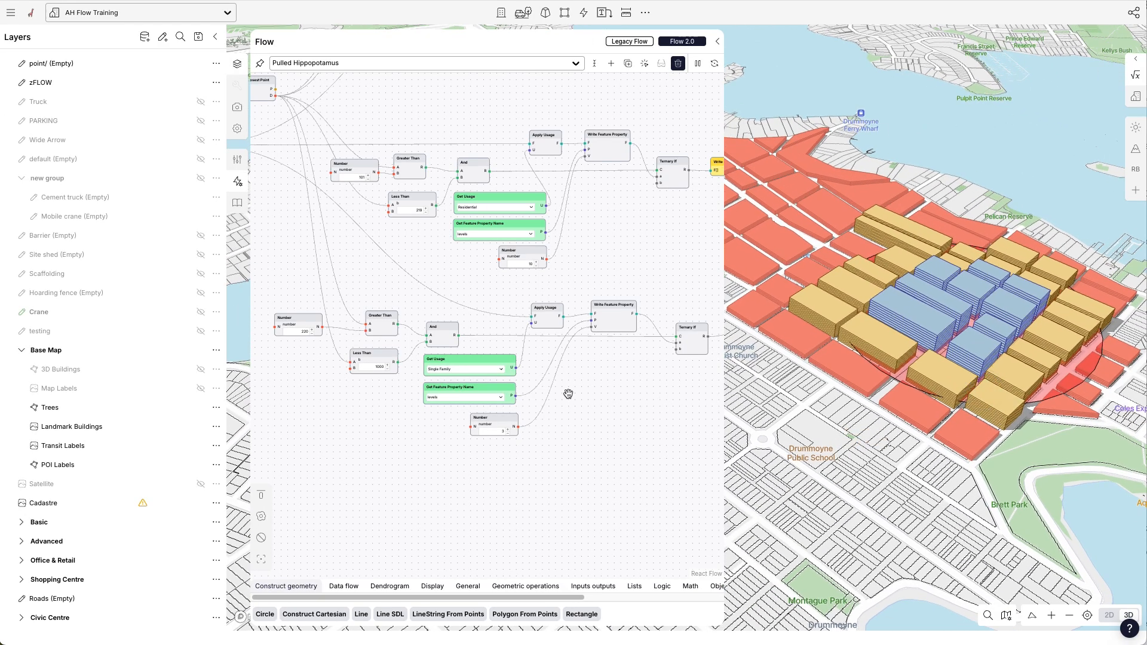
{"action": "scroll", "coordinate": [389, 334], "scroll_direction": "down", "scroll_amount": 2}
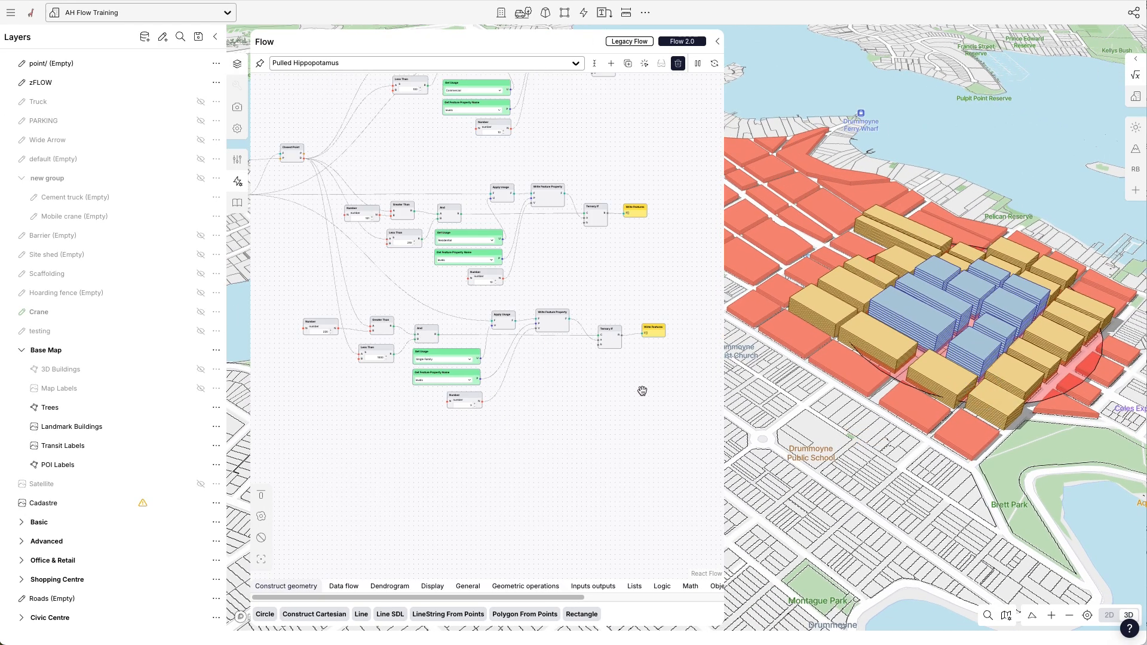
Delete the whole Single Family branch, from its Number node to its Write Features node.
{"action": "scroll", "coordinate": [383, 366], "scroll_direction": "up", "scroll_amount": 2}
{"action": "scroll", "coordinate": [435, 366], "scroll_direction": "down", "scroll_amount": 2}
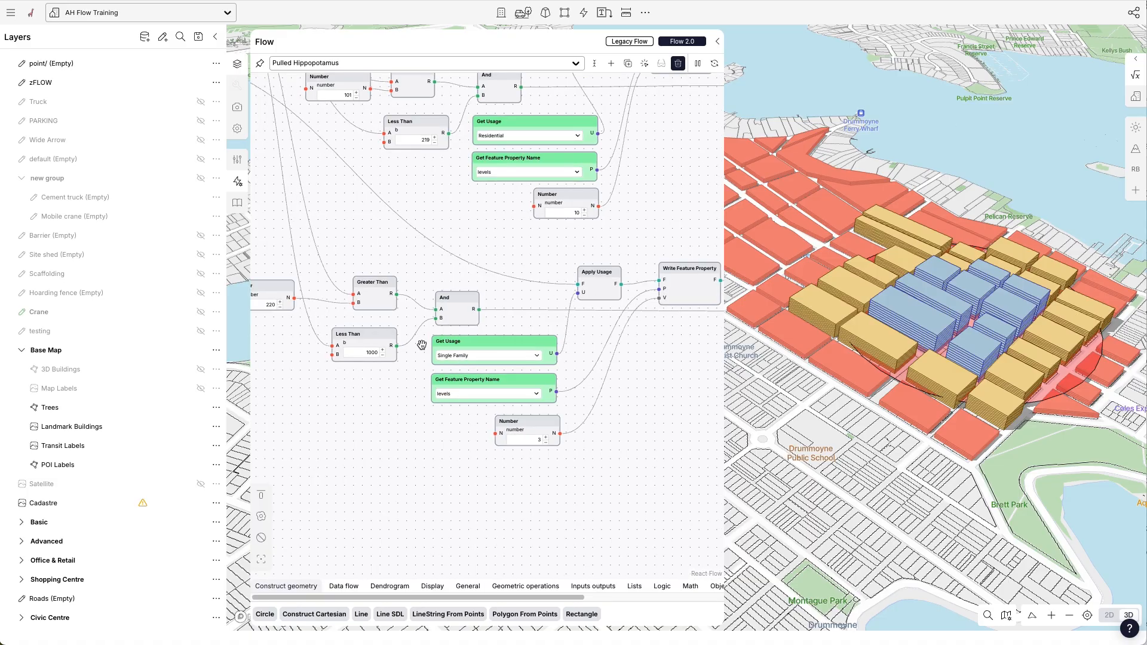
{"action": "scroll", "coordinate": [509, 345], "scroll_direction": "up", "scroll_amount": 1}
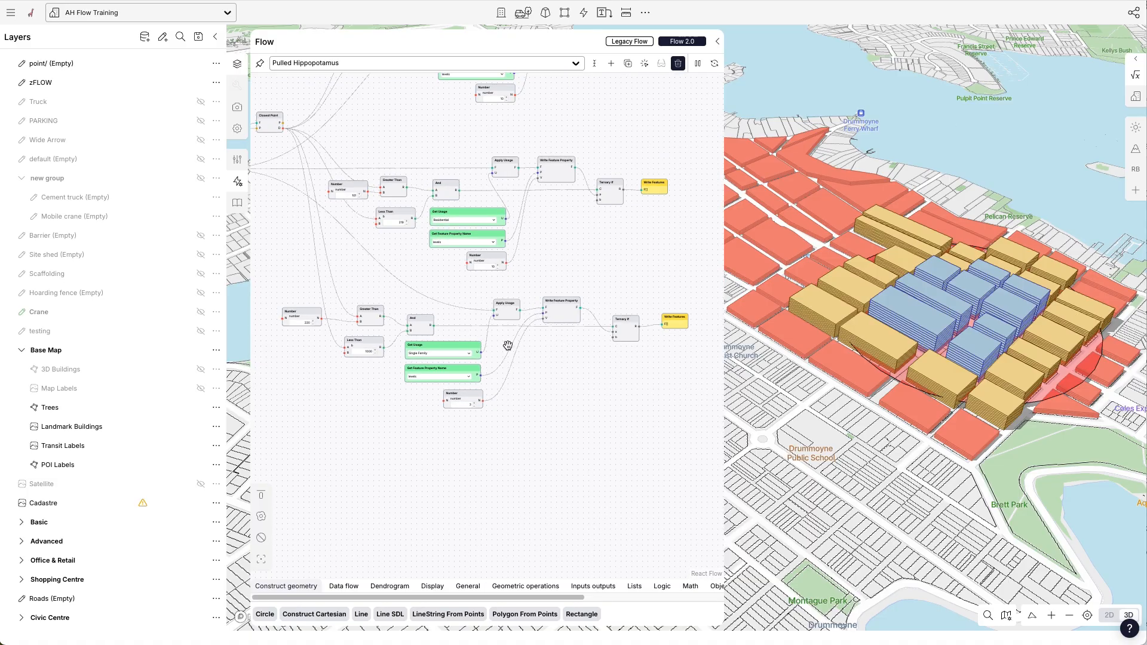
{"action": "left_click_drag", "start_coordinate": [695, 435], "coordinate": [281, 285], "text": "shift"}
{"action": "scroll", "coordinate": [638, 354], "scroll_direction": "down", "scroll_amount": 2}
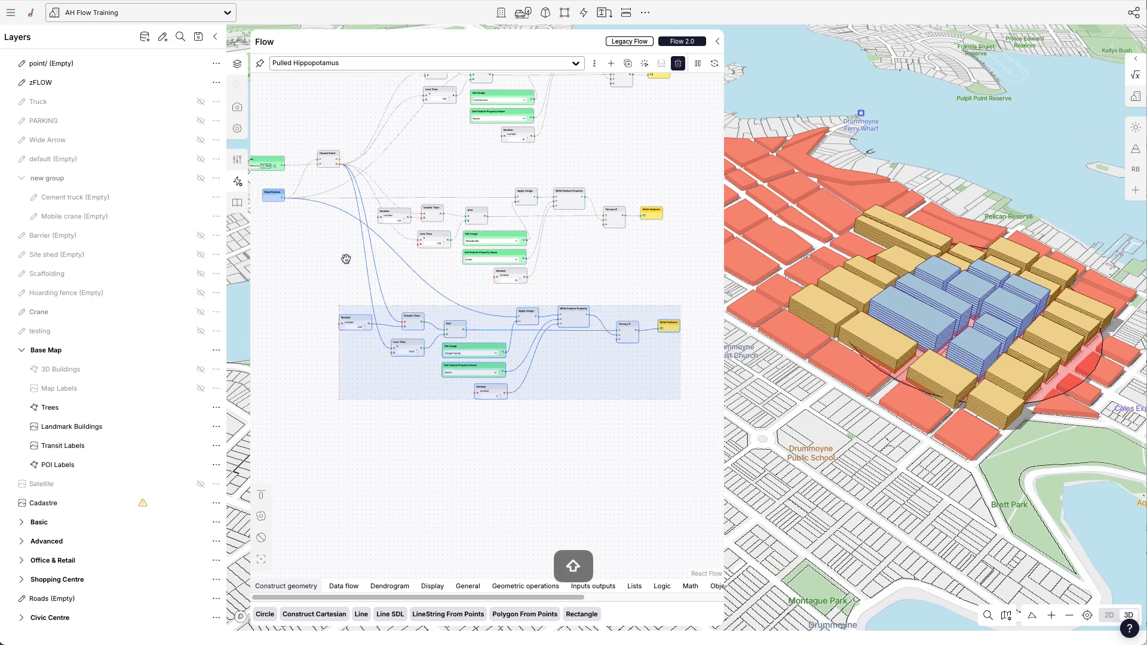
{"action": "scroll", "coordinate": [345, 258], "scroll_direction": "up", "scroll_amount": 3}
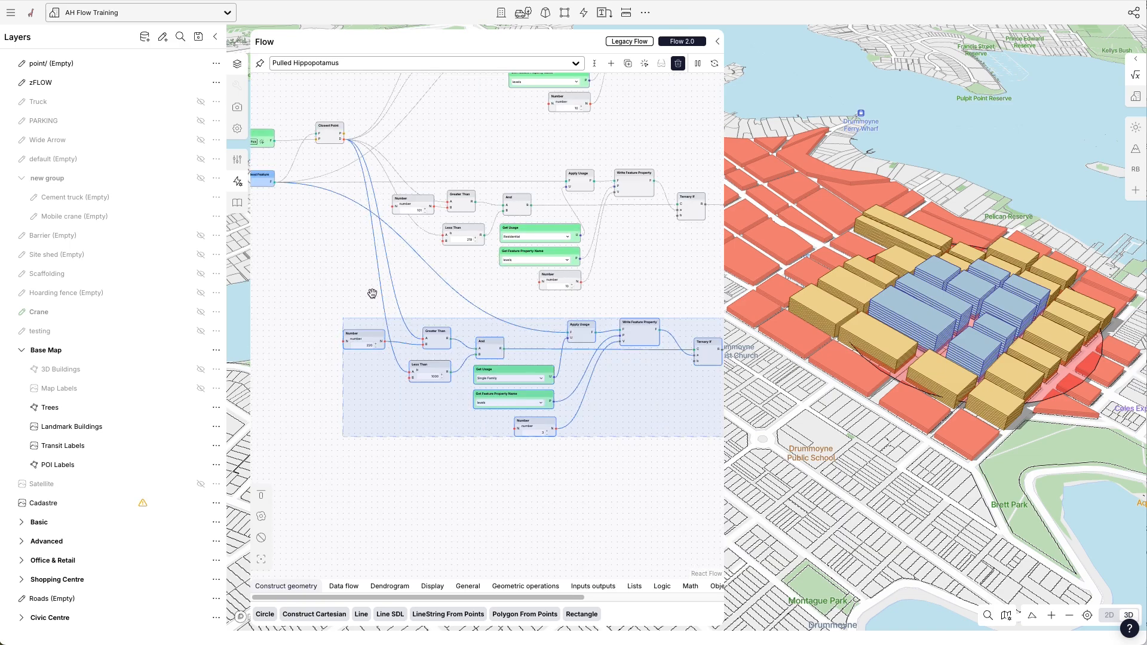
{"action": "key", "text": "BackSpace"}
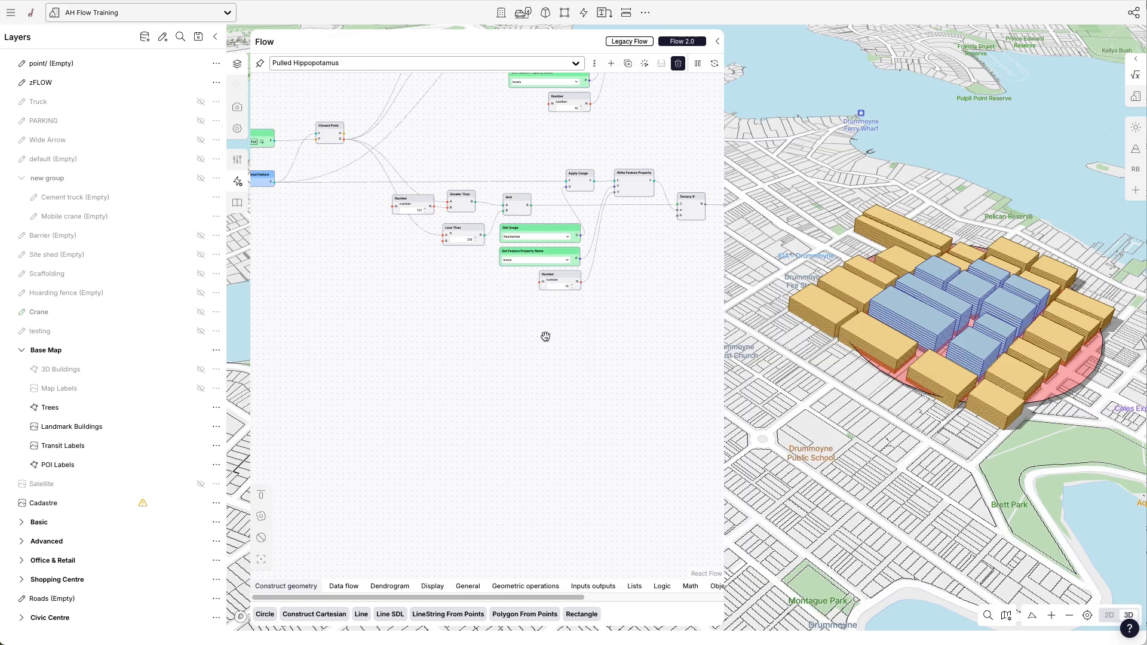
Add a Greater Than node below the Residential branch, fed by the Closest Point node's distance output.
{"action": "scroll", "coordinate": [493, 329], "scroll_direction": "up", "scroll_amount": 1}
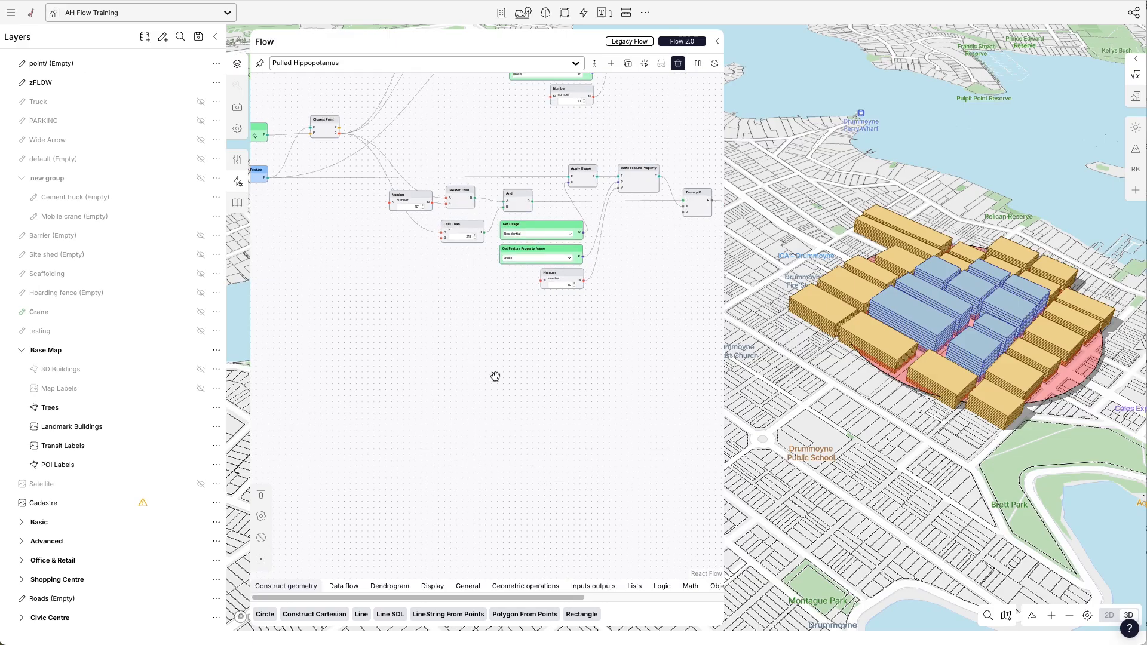
{"action": "scroll", "coordinate": [471, 342], "scroll_direction": "up", "scroll_amount": 1}
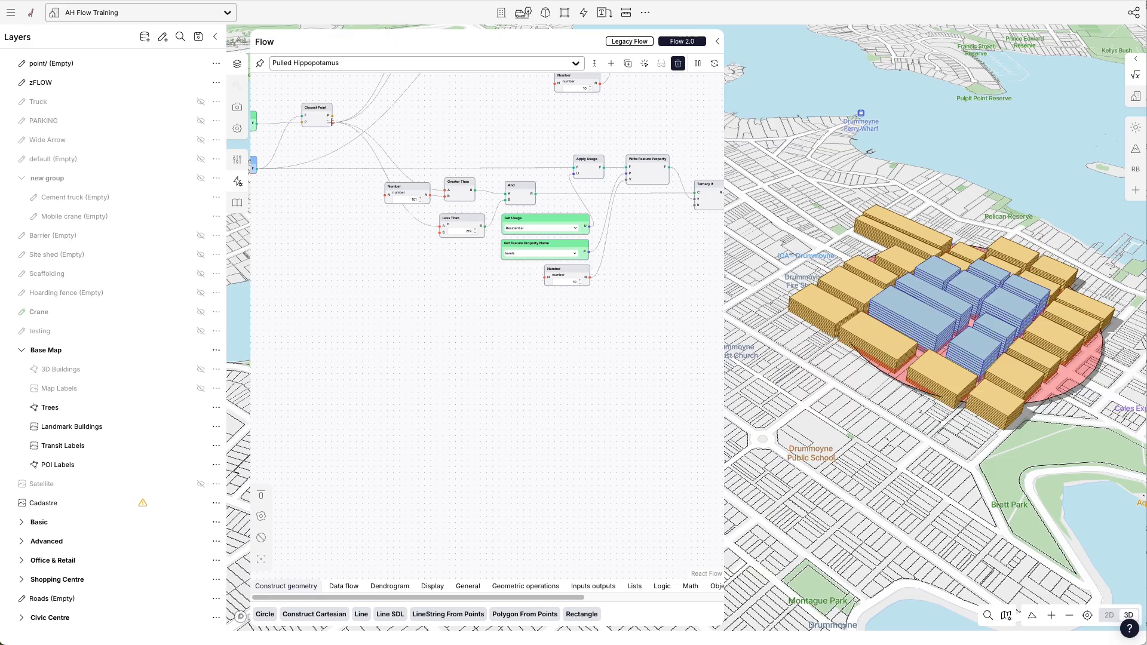
{"action": "left_click_drag", "start_coordinate": [331, 122], "coordinate": [420, 394]}
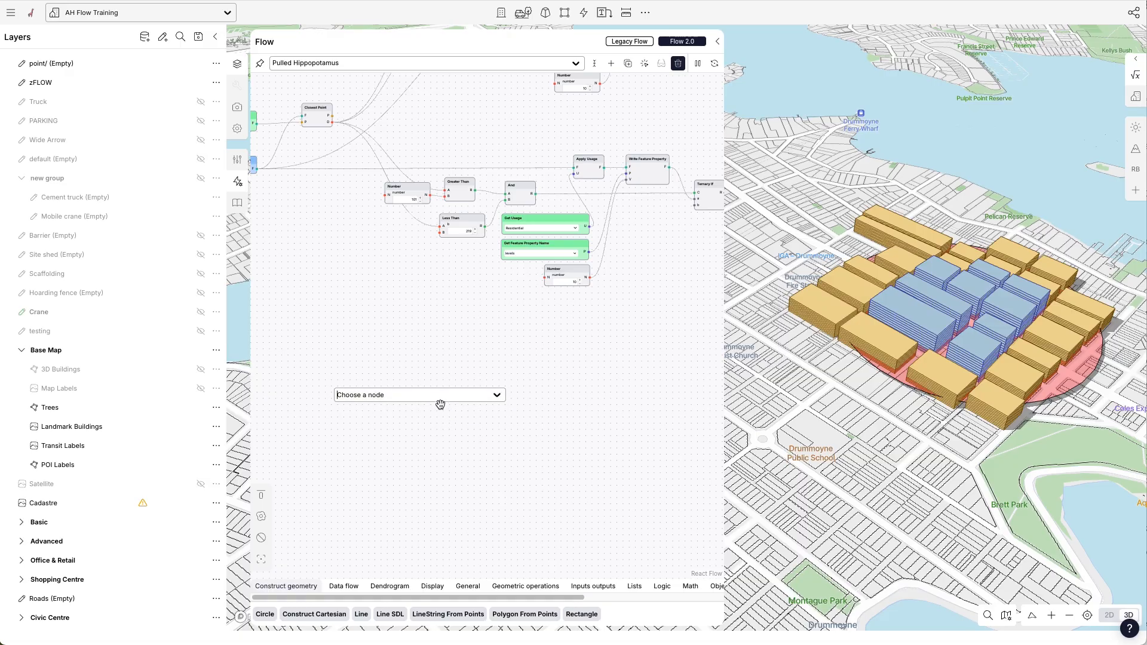
{"action": "type", "text": "greater"}
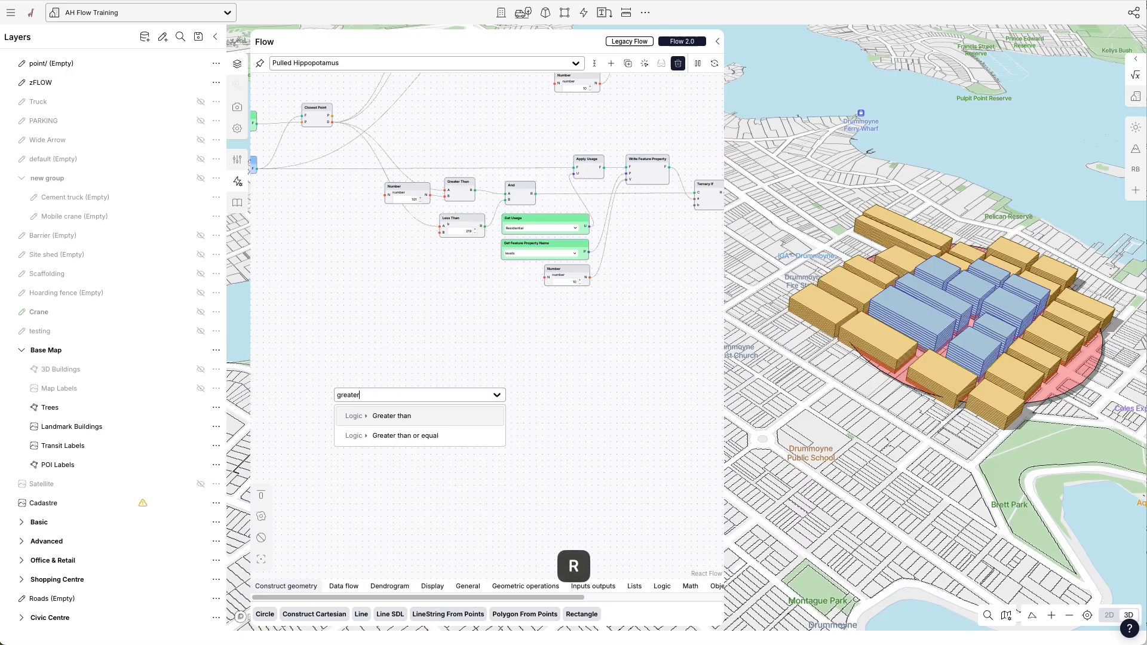
{"action": "left_click", "coordinate": [397, 417]}
{"action": "left_click_drag", "start_coordinate": [418, 394], "coordinate": [424, 349]}
Add a Less Than node and place it directly below the new Greater Than node.
{"action": "double_click", "coordinate": [409, 405]}
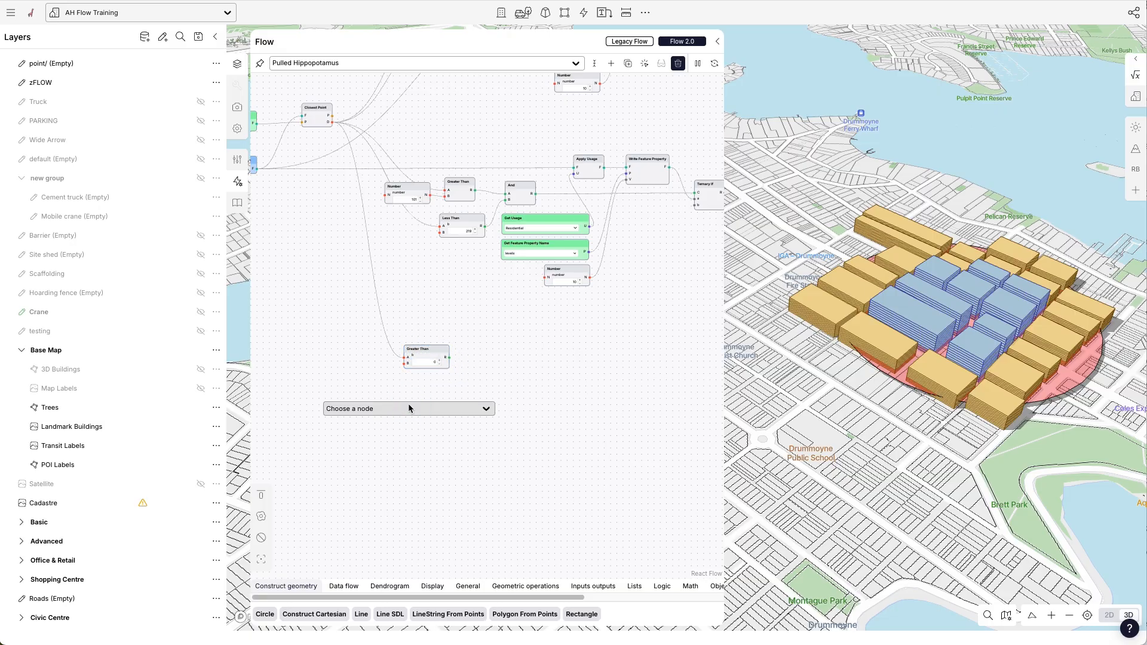
{"action": "type", "text": "less than"}
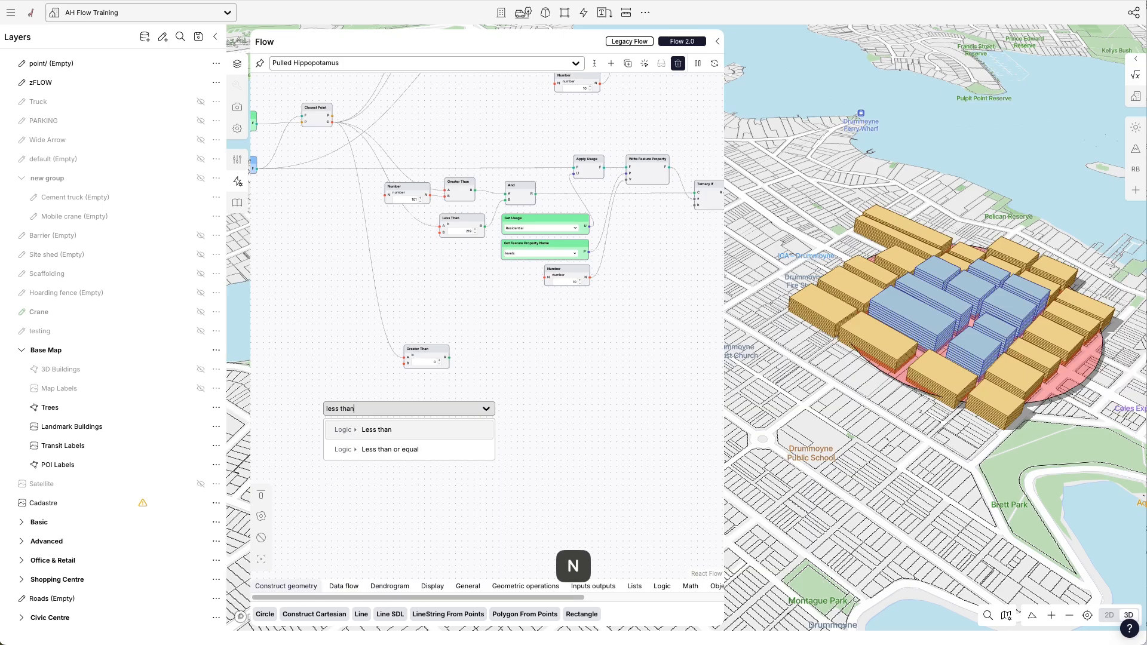
{"action": "left_click", "coordinate": [377, 430]}
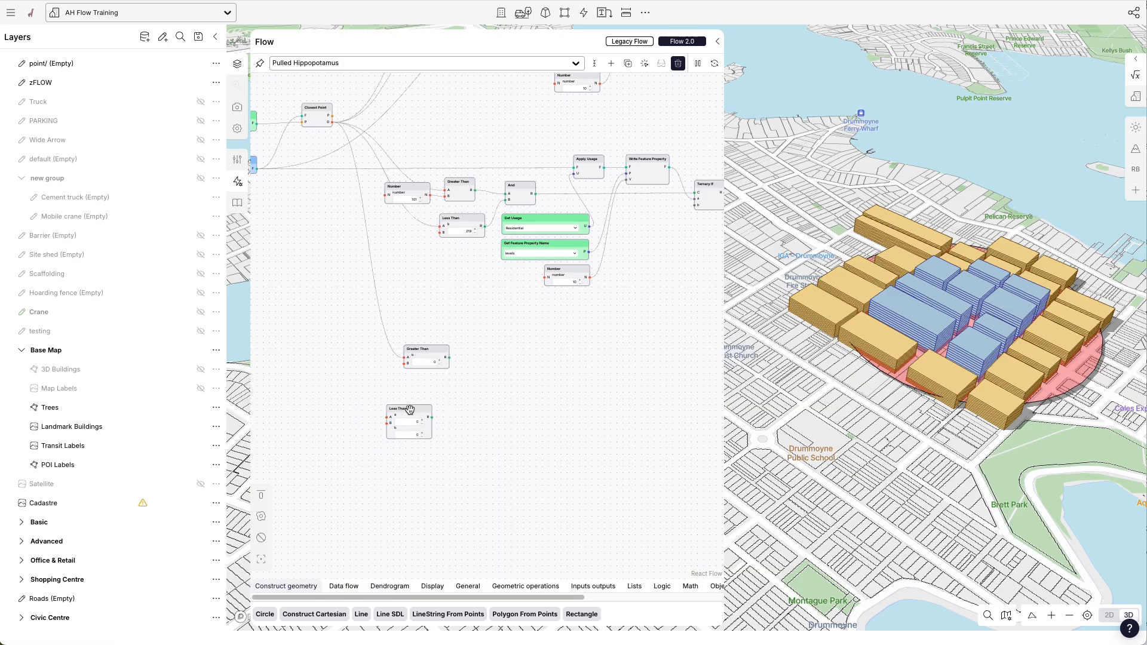
{"action": "left_click_drag", "start_coordinate": [408, 409], "coordinate": [426, 396]}
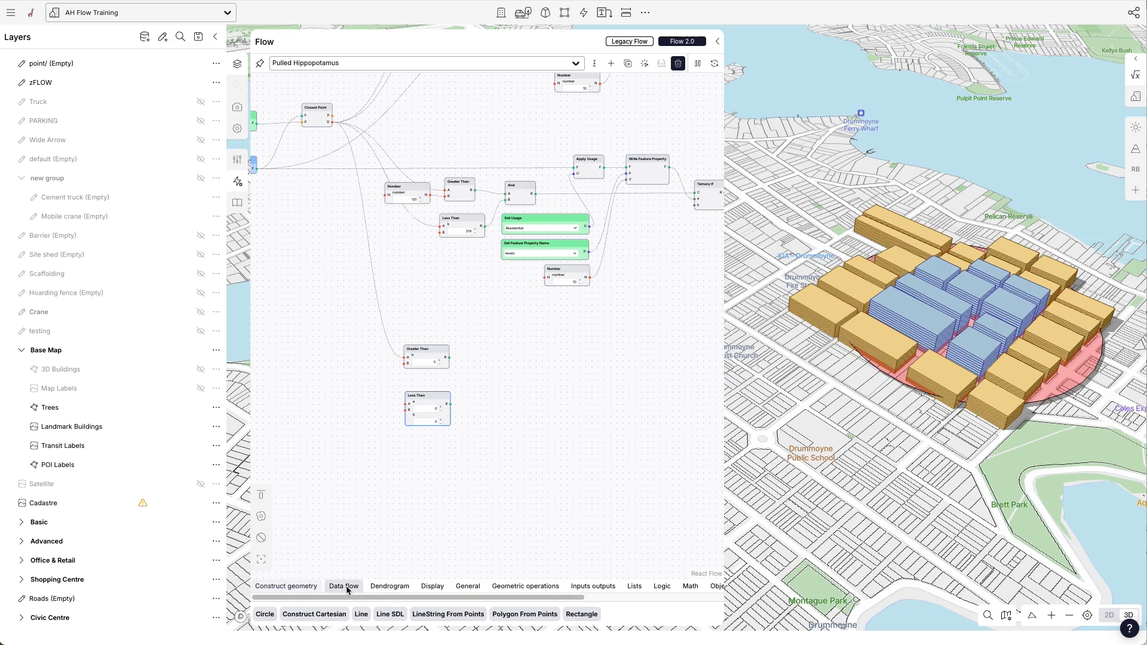
Browse the node library's categories, place a trial Insert node from Lists on the canvas, and delete it.
{"action": "left_click", "coordinate": [389, 586]}
{"action": "left_click", "coordinate": [433, 585]}
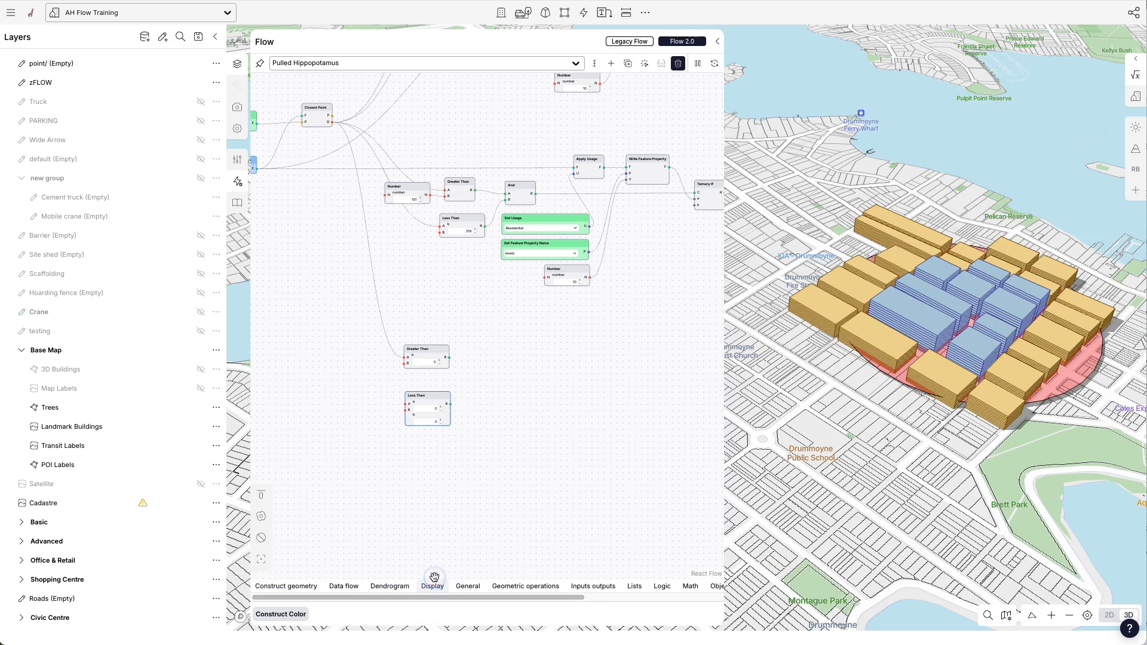
{"action": "left_click", "coordinate": [470, 588]}
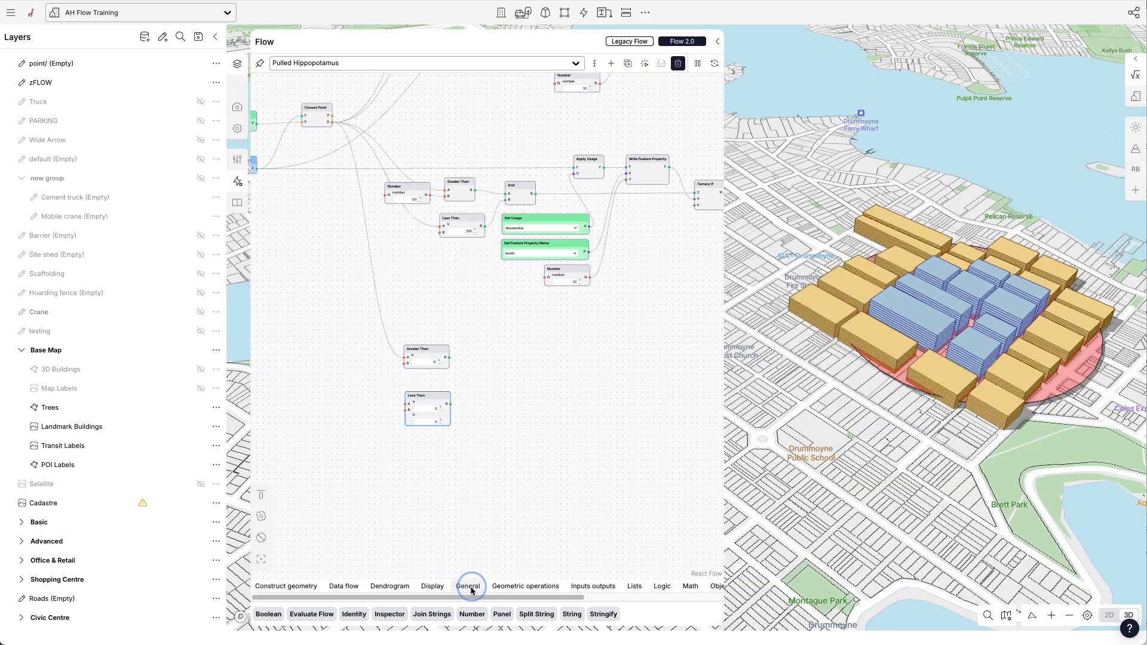
{"action": "left_click", "coordinate": [522, 587]}
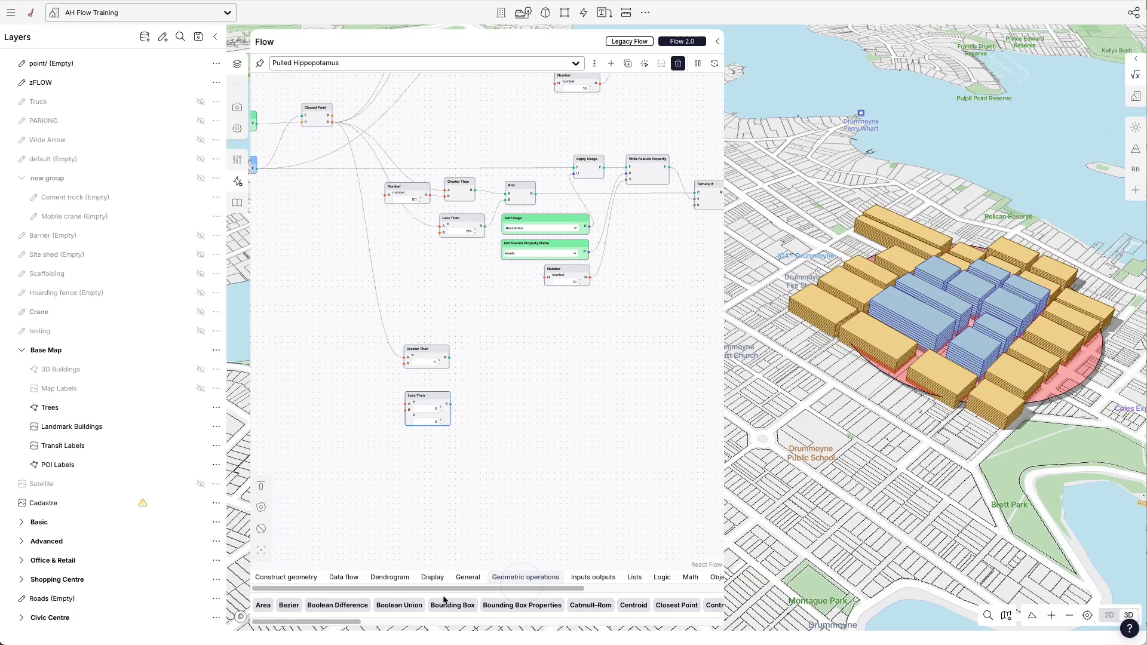
{"action": "left_click", "coordinate": [594, 577]}
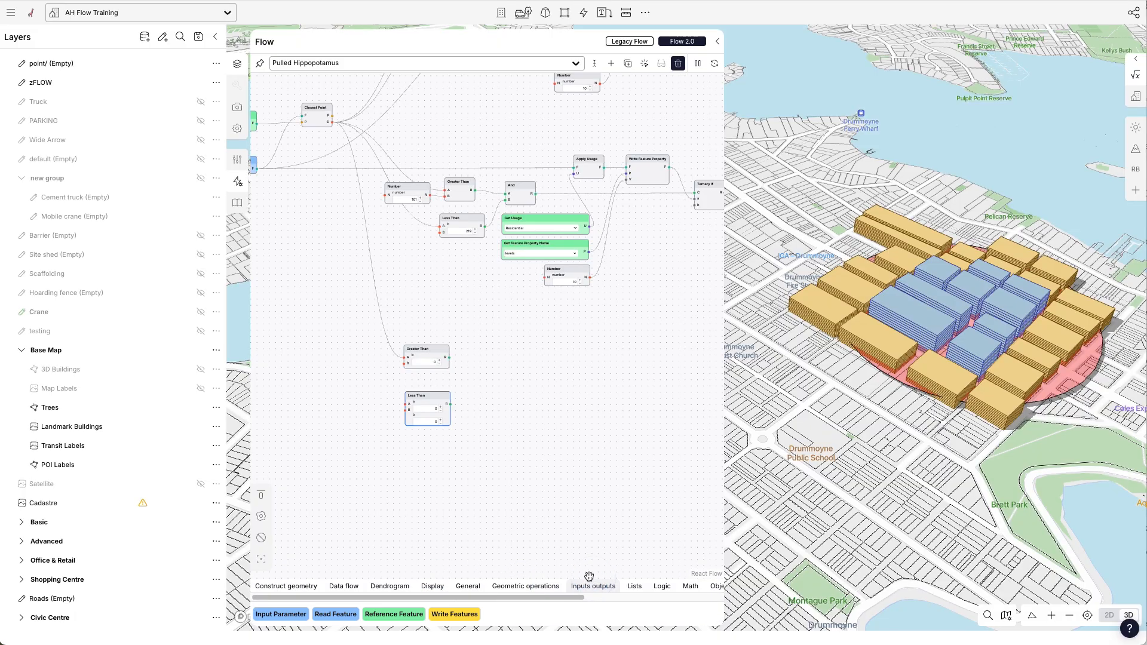
{"action": "left_click", "coordinate": [636, 587]}
{"action": "left_click_drag", "start_coordinate": [471, 605], "coordinate": [526, 483]}
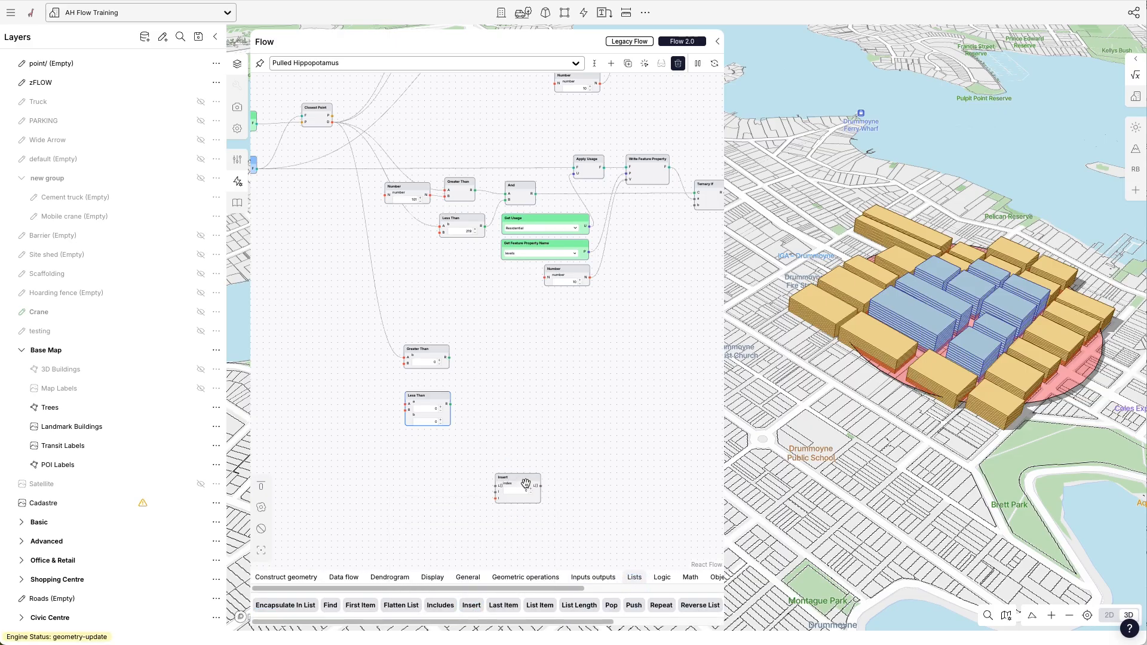
{"action": "left_click", "coordinate": [512, 480]}
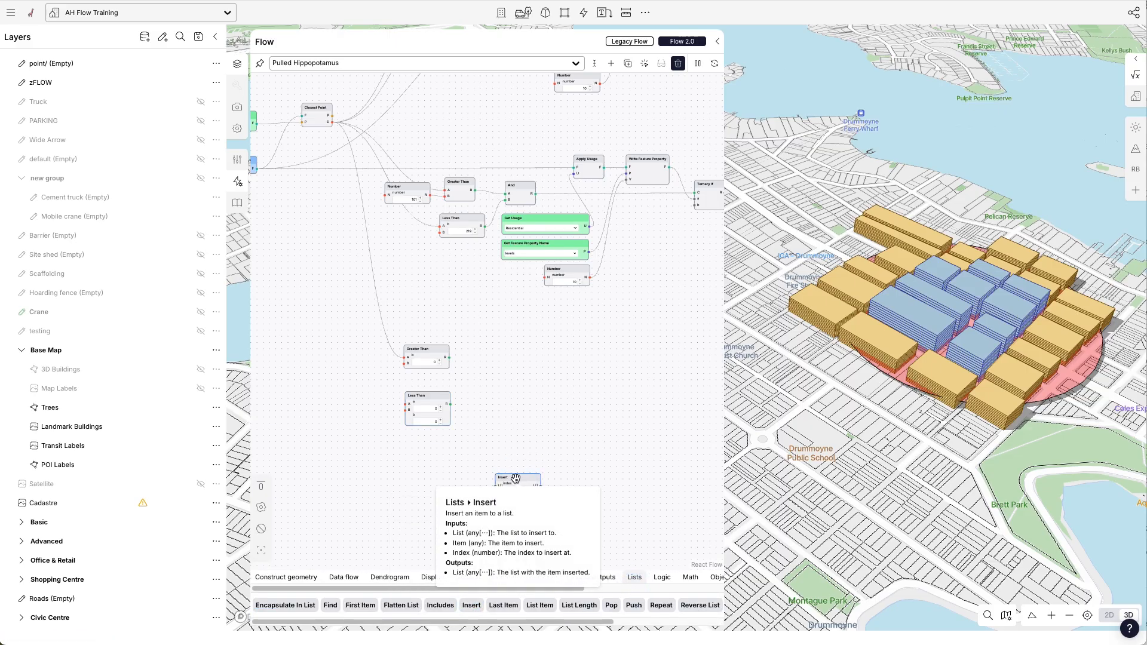
{"action": "key", "text": "Delete"}
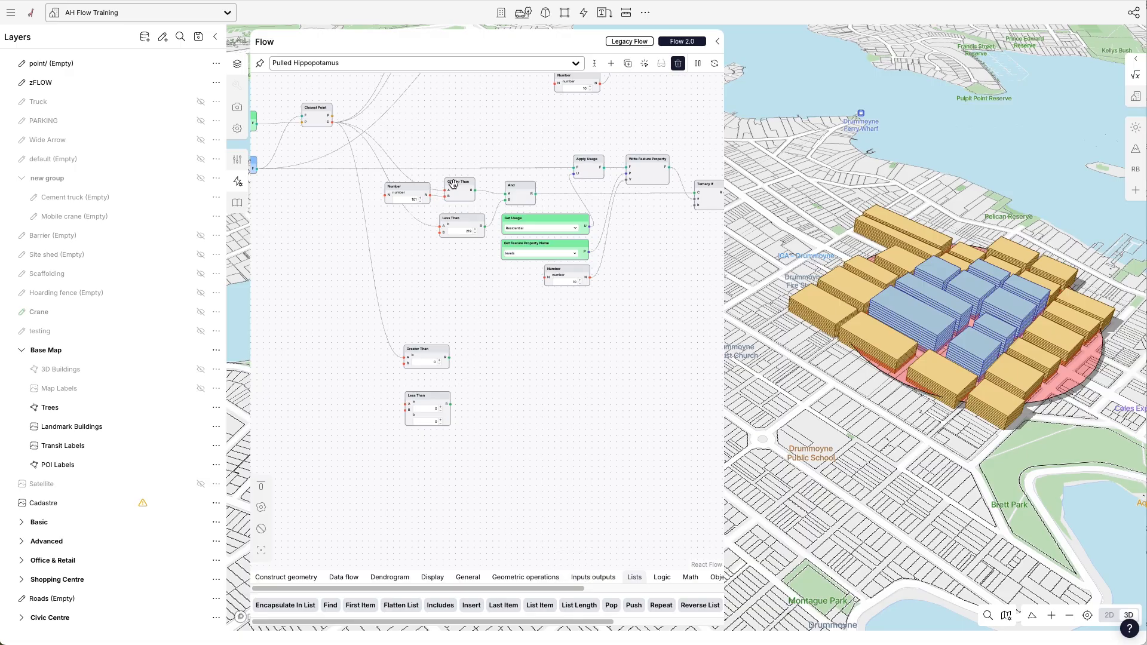
Add a Number node beside the new Greater Than node, ahead of its inputs.
{"action": "scroll", "coordinate": [419, 367], "scroll_direction": "up", "scroll_amount": 2}
{"action": "left_click", "coordinate": [430, 399]}
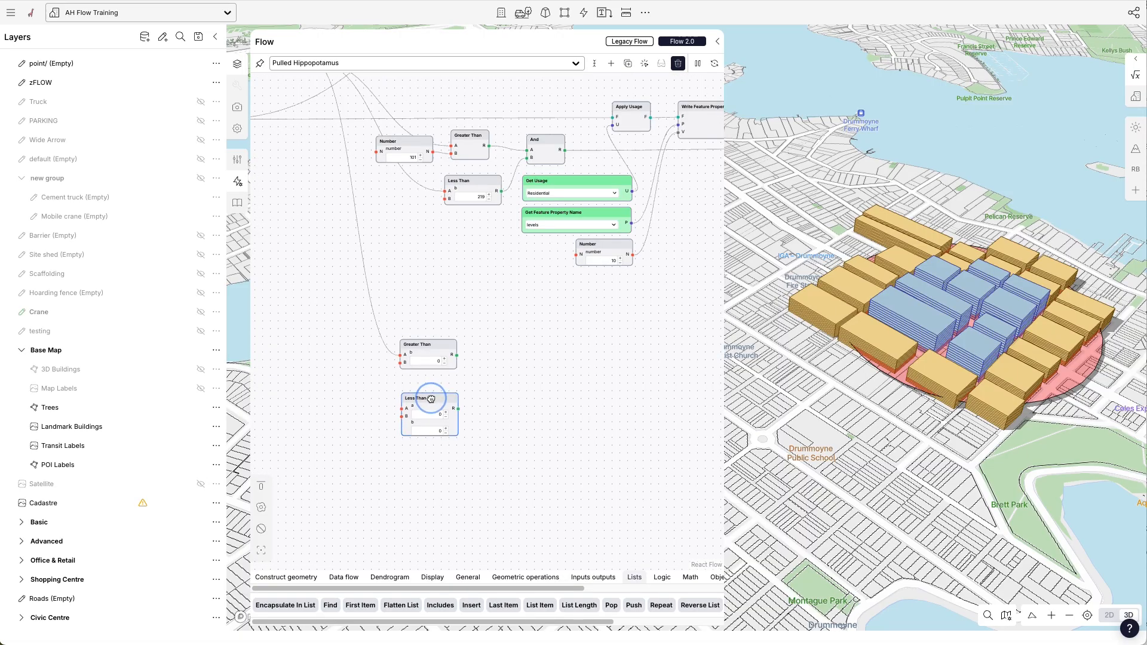
{"action": "double_click", "coordinate": [327, 356]}
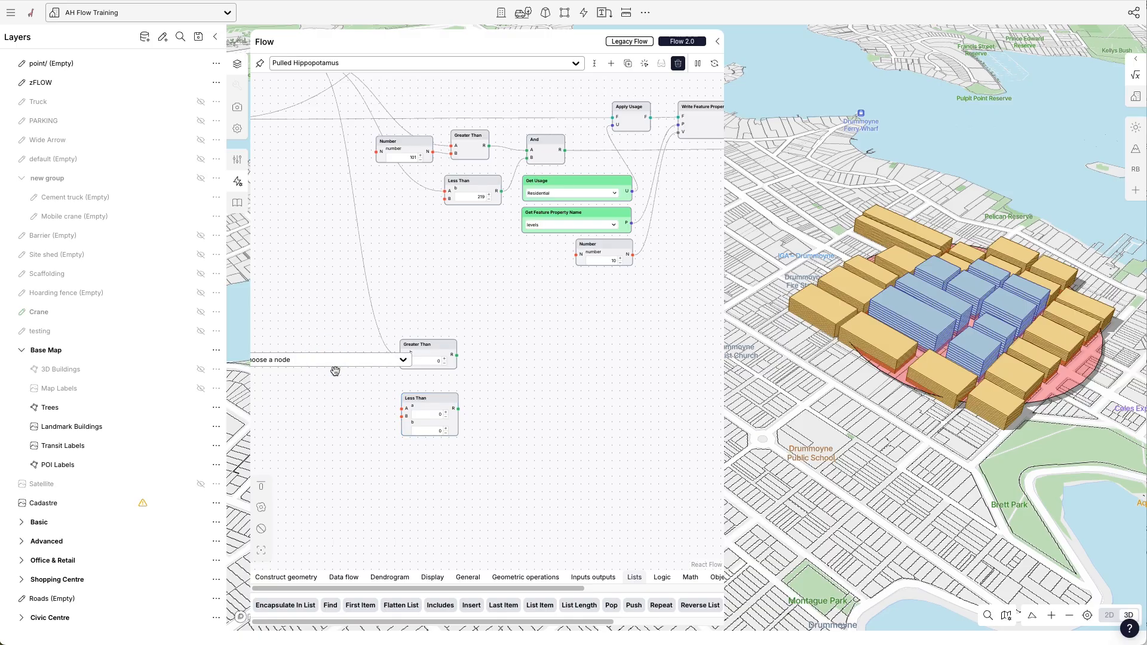
{"action": "type", "text": "numbe"}
{"action": "type", "text": "r"}
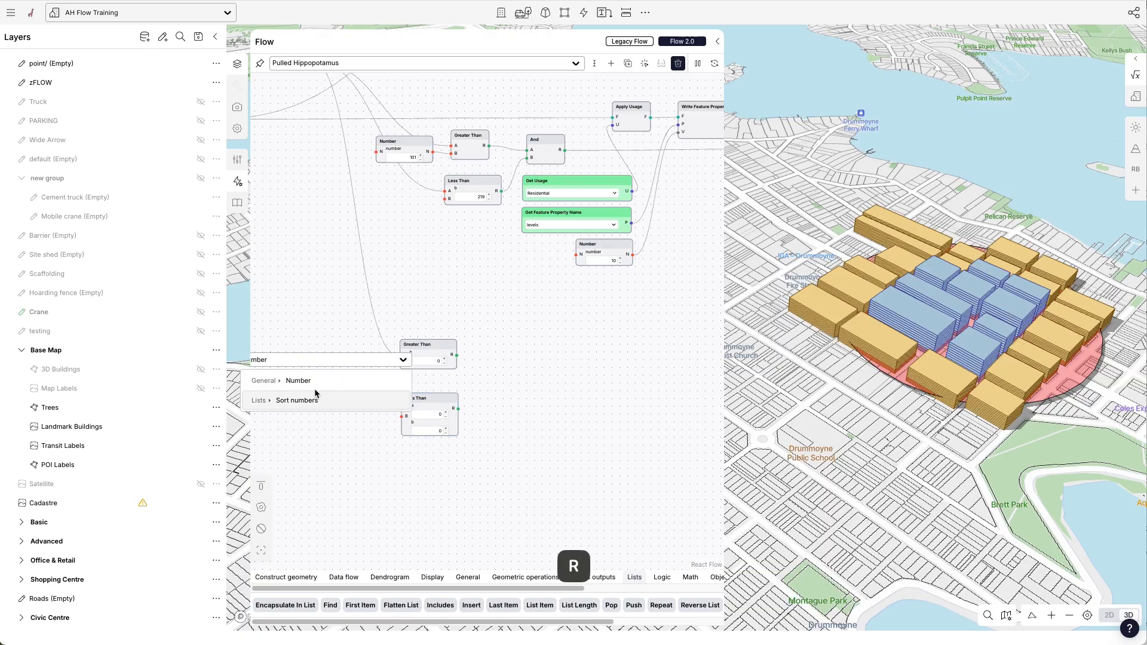
{"action": "left_click", "coordinate": [306, 378]}
{"action": "left_click", "coordinate": [333, 349]}
{"action": "left_click_drag", "start_coordinate": [334, 348], "coordinate": [332, 340]}
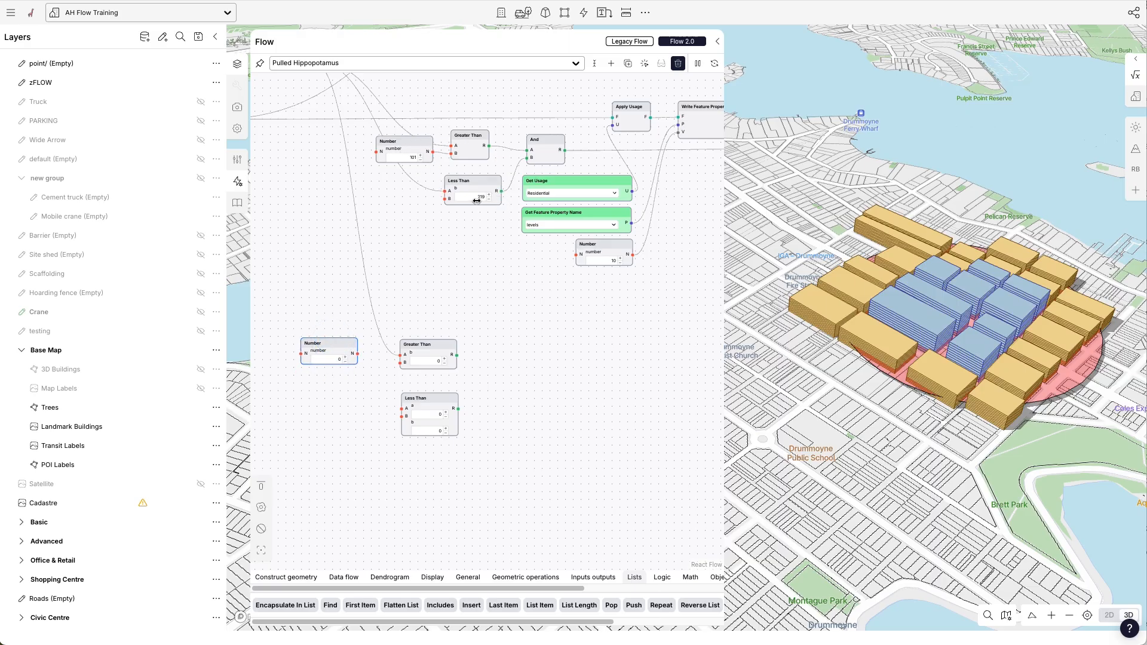
Set the new Number node to 220 and connect it to the new Greater Than node's B input.
{"action": "left_click", "coordinate": [338, 361]}
{"action": "type", "text": "20"}
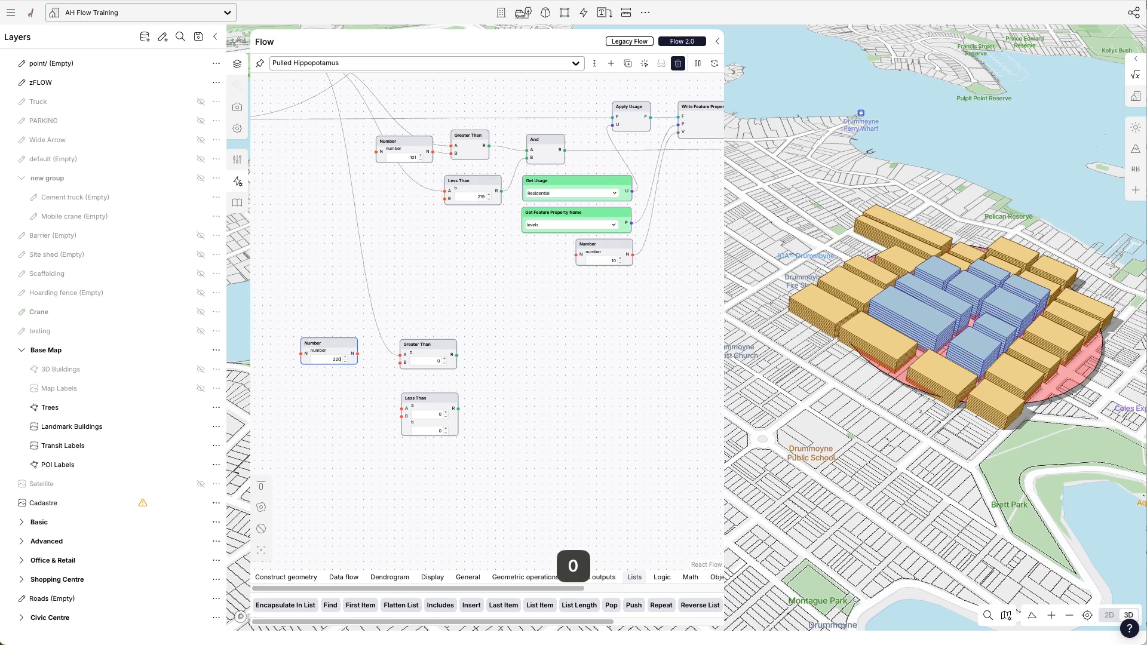
{"action": "left_click_drag", "start_coordinate": [357, 354], "coordinate": [428, 331]}
Align the new Less Than node, connect Closest Point's distance output to its A input, and set its b value to 1000.
{"action": "left_click_drag", "start_coordinate": [427, 397], "coordinate": [453, 377]}
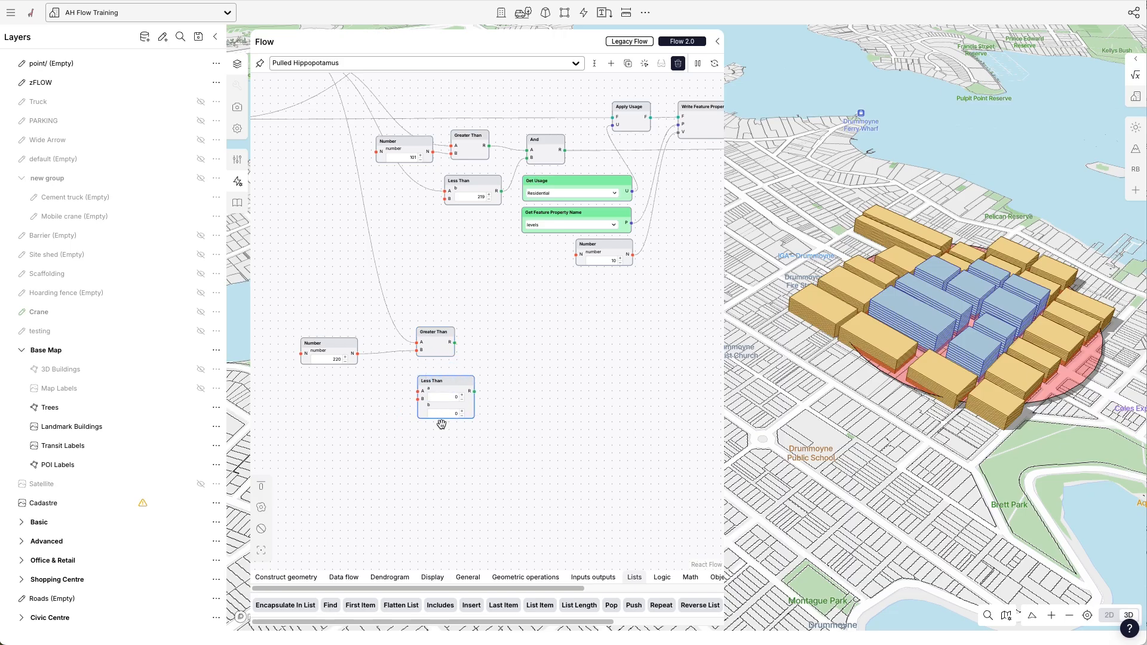
{"action": "scroll", "coordinate": [442, 424], "scroll_direction": "down", "scroll_amount": 2}
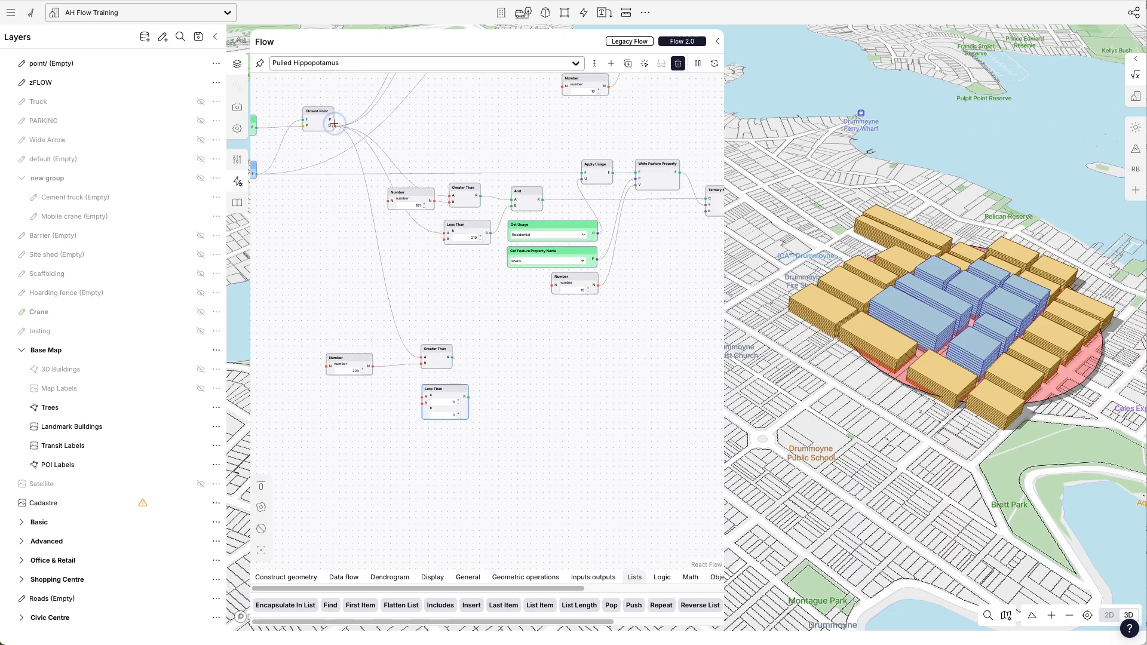
{"action": "left_click_drag", "start_coordinate": [333, 124], "coordinate": [424, 399]}
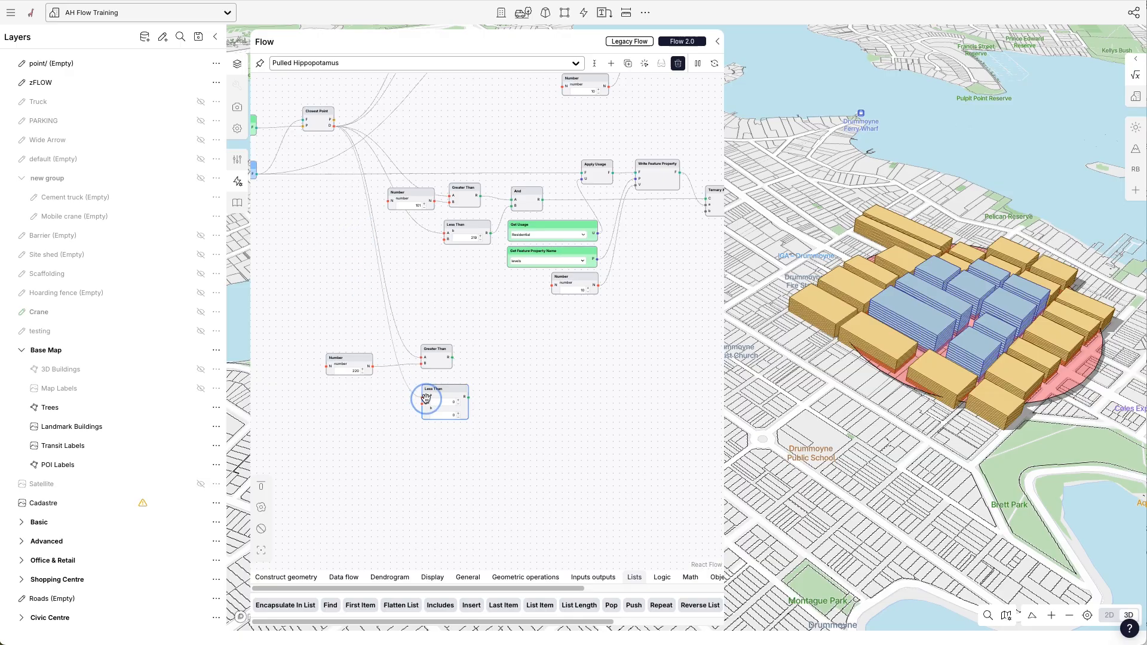
{"action": "scroll", "coordinate": [447, 395], "scroll_direction": "up", "scroll_amount": 1}
{"action": "left_click", "coordinate": [436, 384]}
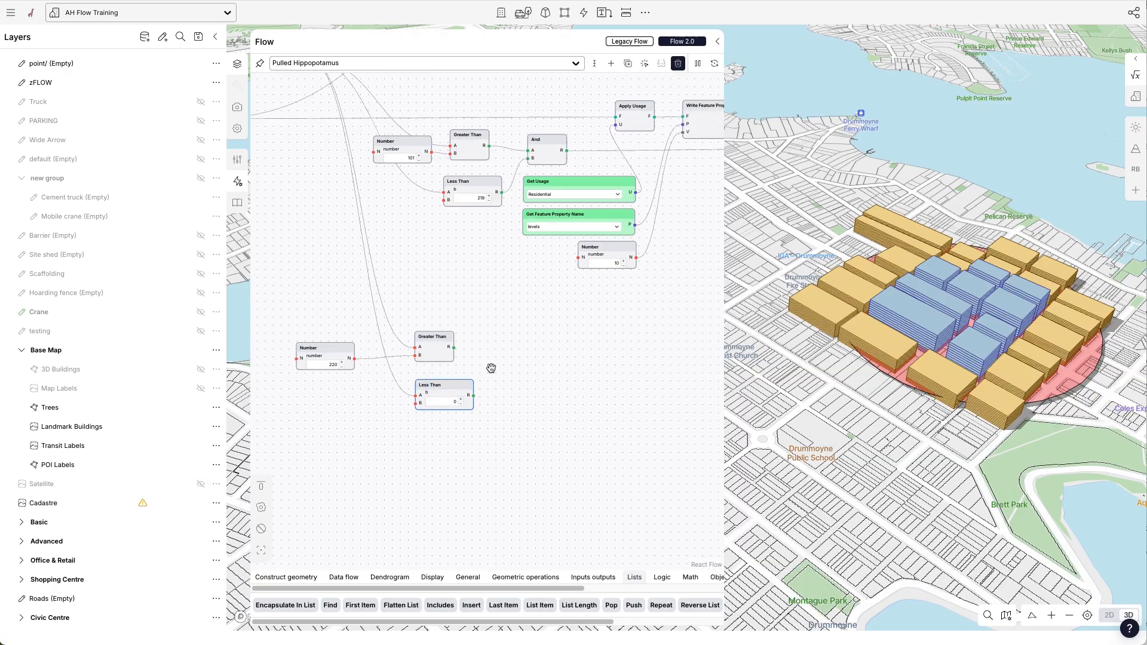
{"action": "left_click", "coordinate": [454, 401]}
{"action": "type", "text": "1000"}
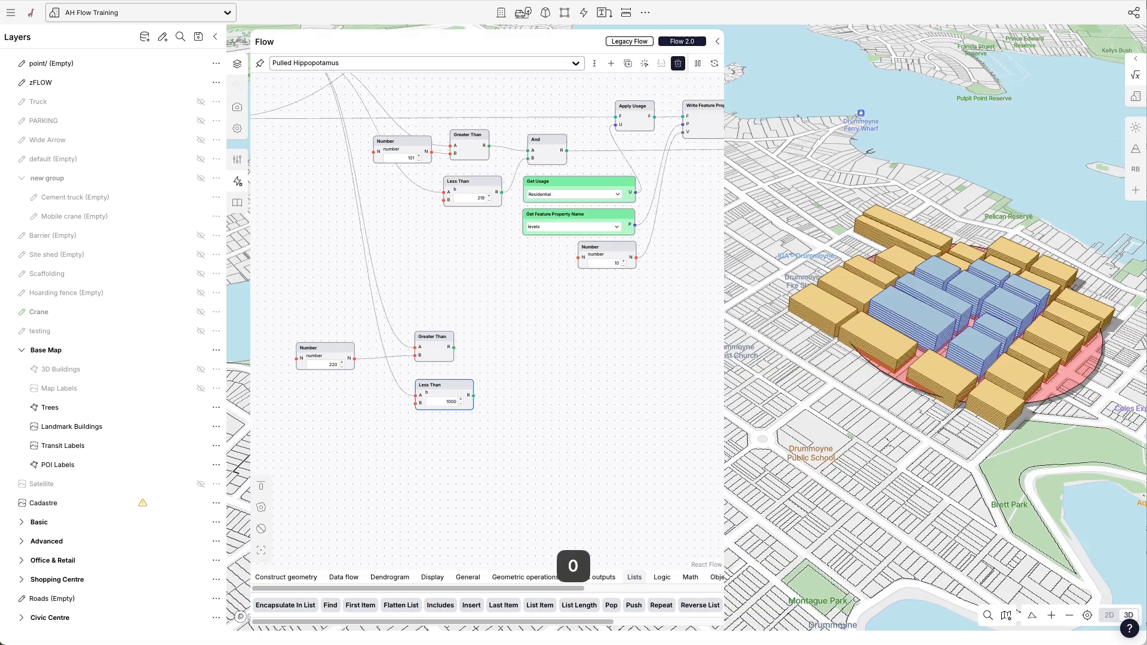
{"action": "key", "text": "Return"}
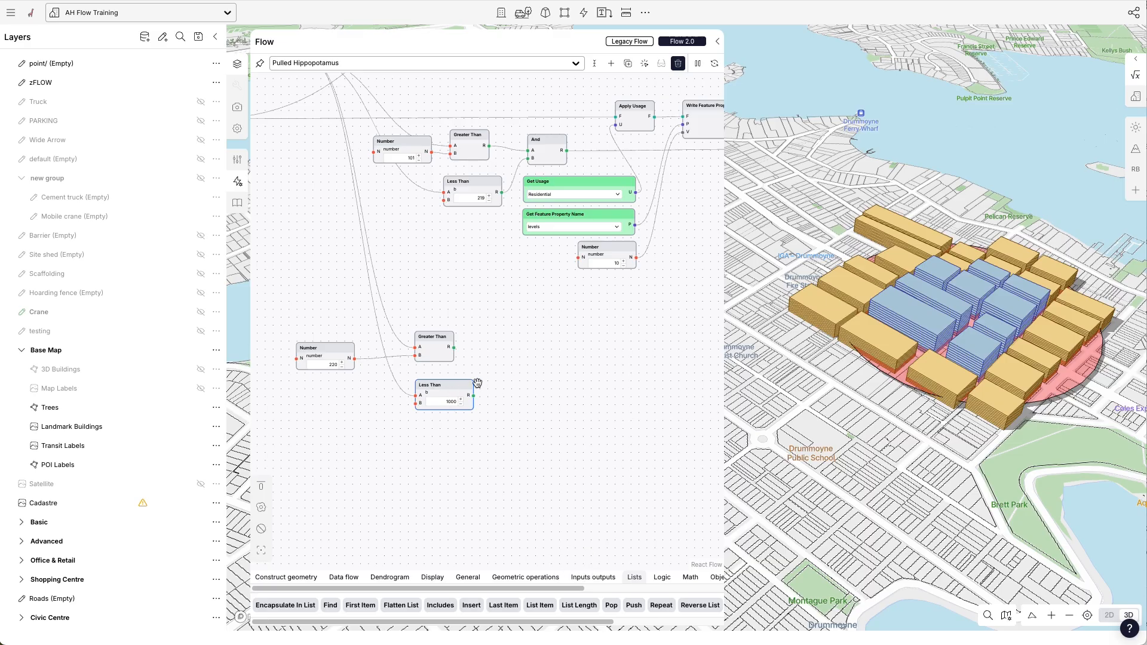
Add an And node and connect the new Greater Than result to input A and the Less Than result to B.
{"action": "left_click_drag", "start_coordinate": [453, 347], "coordinate": [509, 367]}
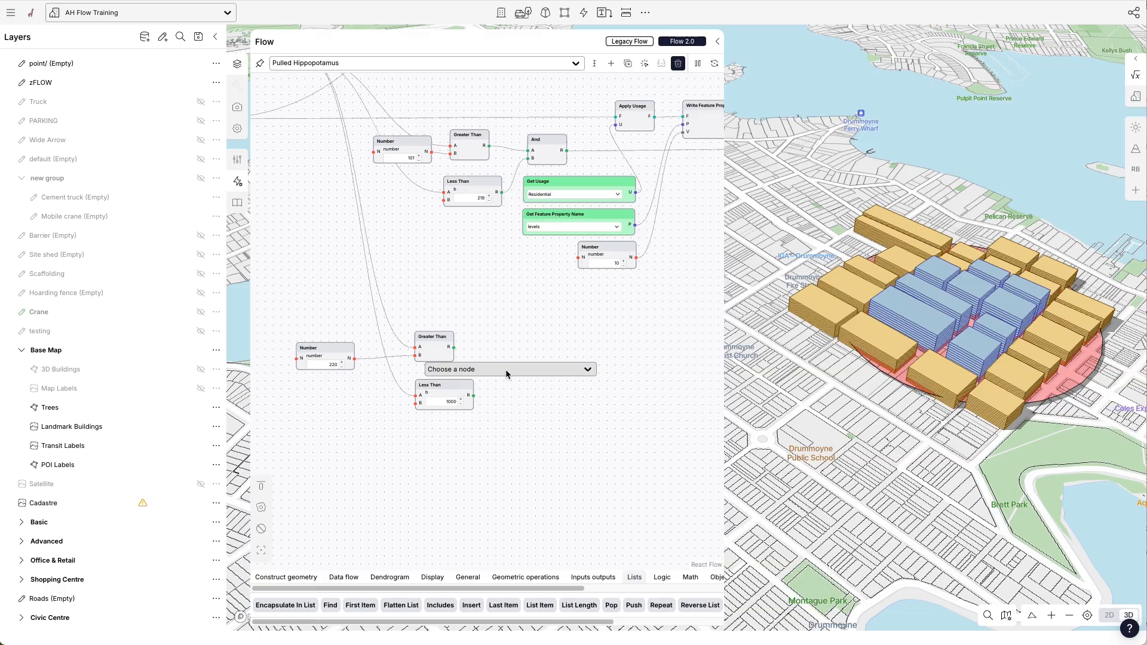
{"action": "type", "text": "and"}
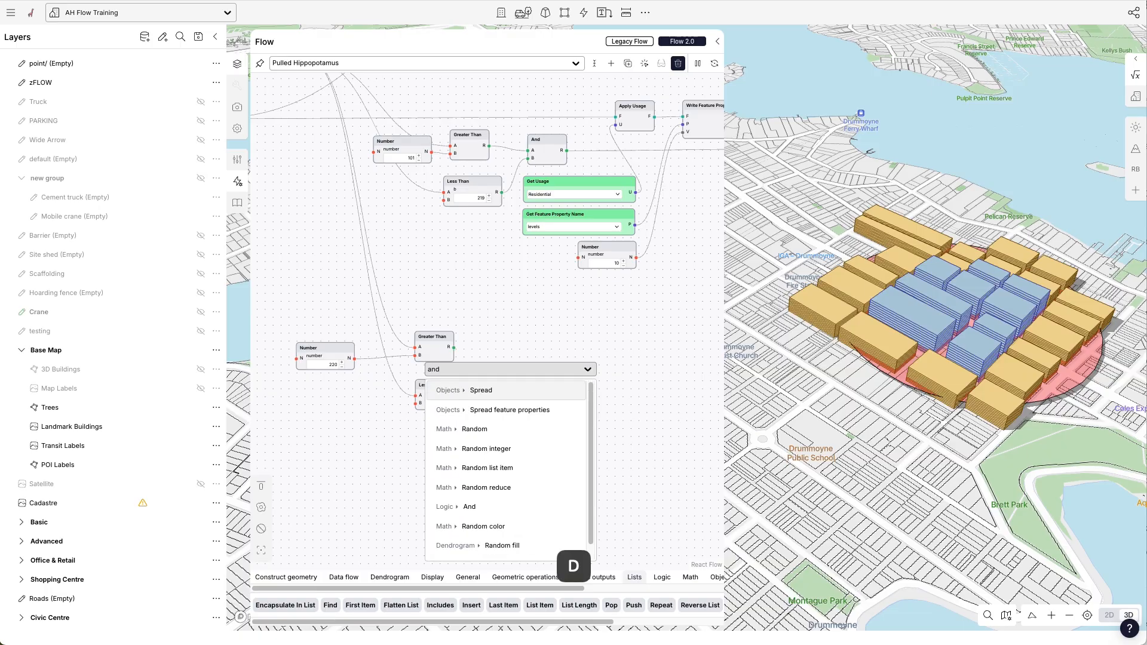
{"action": "left_click", "coordinate": [468, 508]}
{"action": "left_click", "coordinate": [521, 355]}
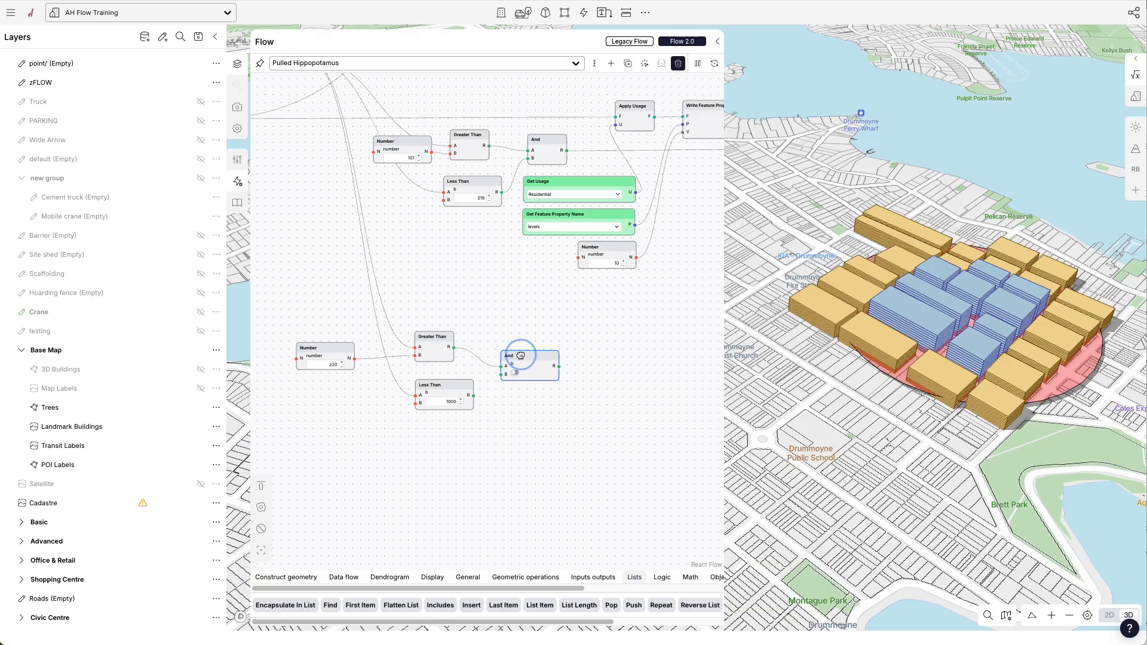
{"action": "left_click_drag", "start_coordinate": [521, 355], "coordinate": [520, 356]}
{"action": "left_click_drag", "start_coordinate": [449, 380], "coordinate": [503, 372]}
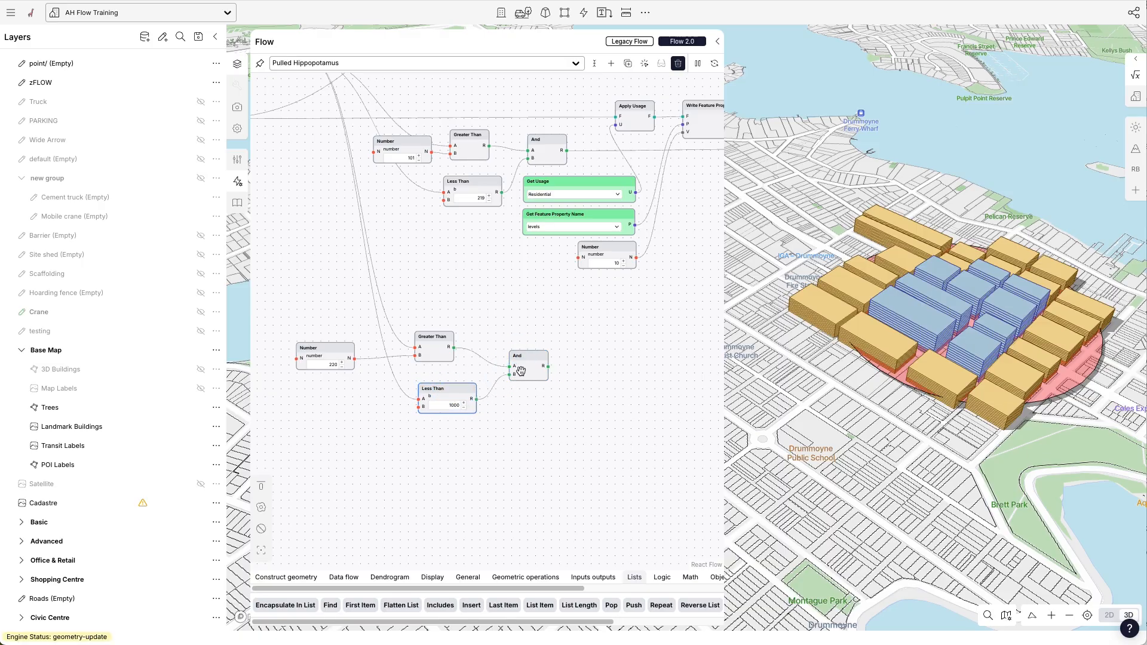
Reposition the new And node so it lines up beside the new Greater Than and Less Than nodes.
{"action": "left_click", "coordinate": [522, 352]}
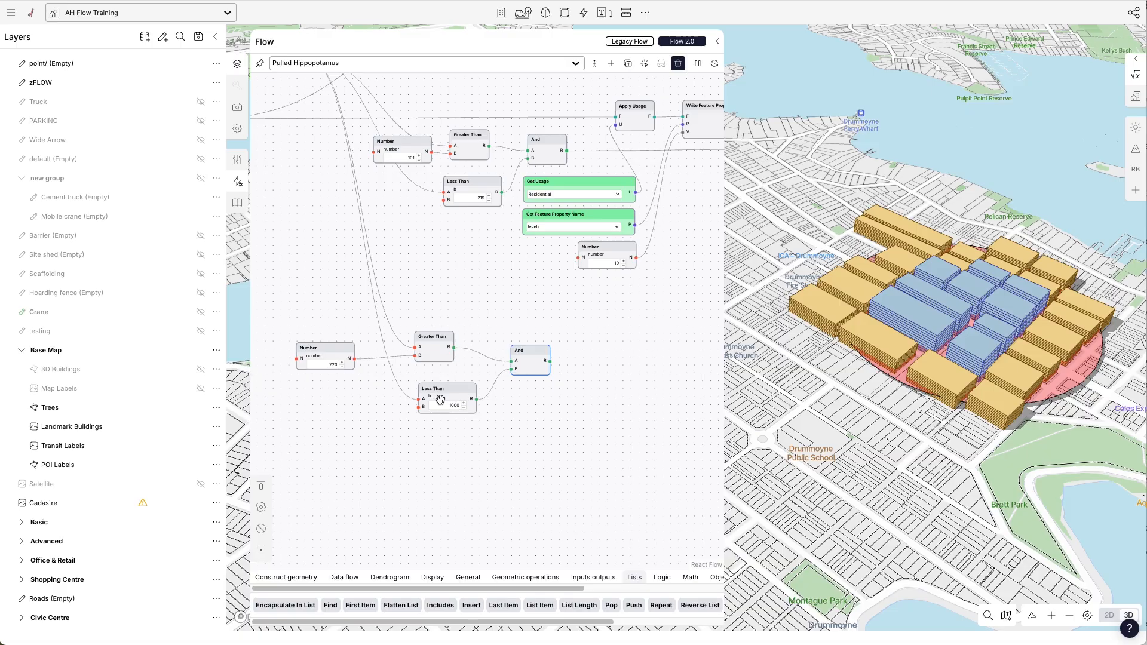
{"action": "left_click_drag", "start_coordinate": [530, 351], "coordinate": [522, 351]}
{"action": "scroll", "coordinate": [346, 369], "scroll_direction": "down", "scroll_amount": 3}
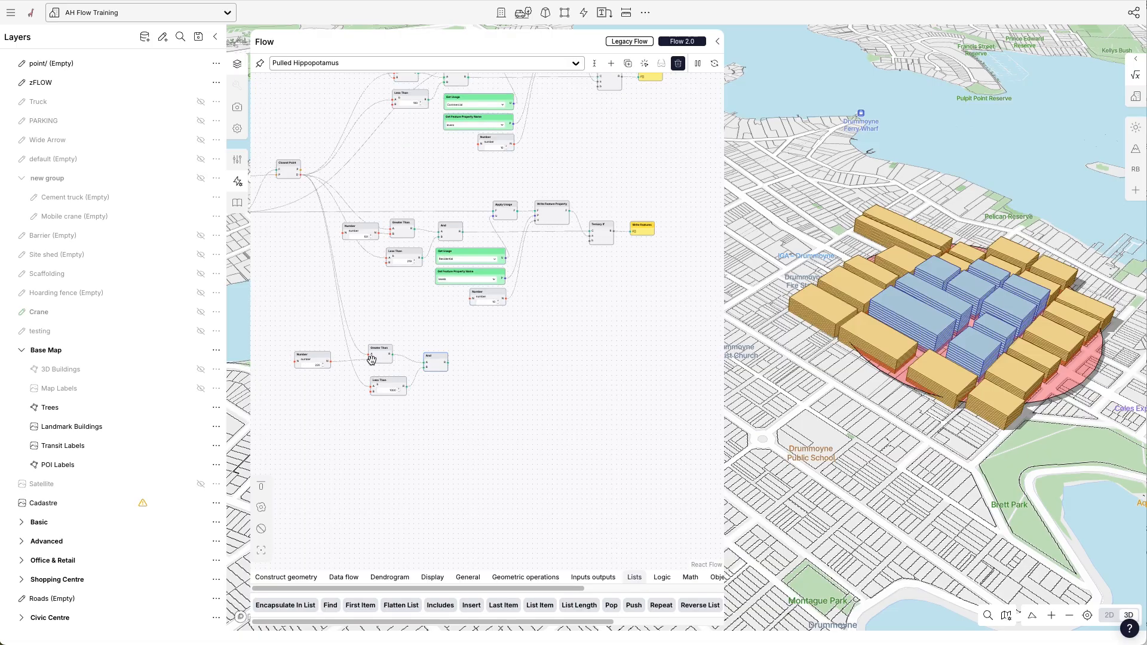
Add a Ternary If node after the new And node and connect the And result to its C input.
{"action": "scroll", "coordinate": [428, 362], "scroll_direction": "up", "scroll_amount": 3}
{"action": "scroll", "coordinate": [499, 358], "scroll_direction": "down", "scroll_amount": 1}
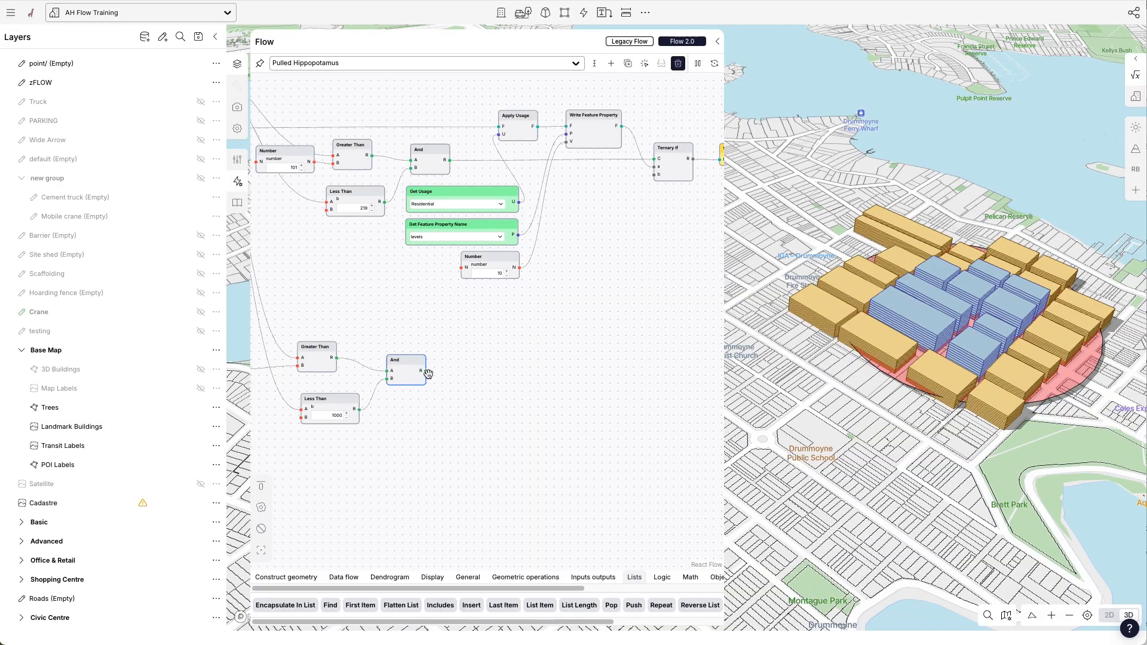
{"action": "double_click", "coordinate": [600, 373]}
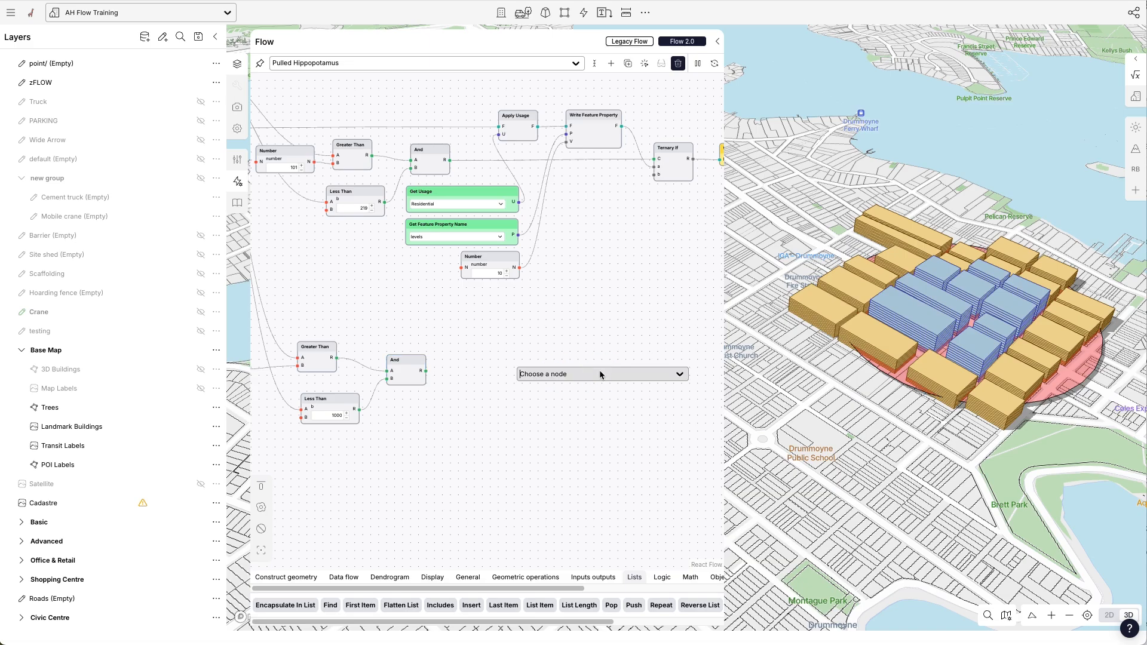
{"action": "type", "text": "ternary"}
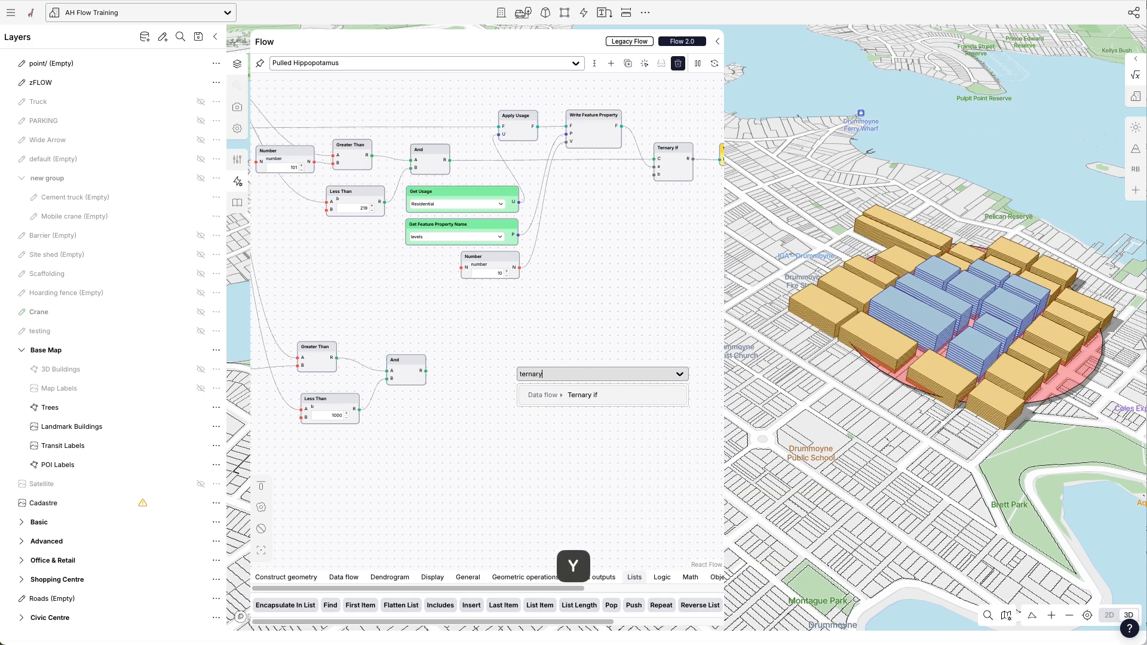
{"action": "left_click", "coordinate": [597, 395]}
{"action": "left_click_drag", "start_coordinate": [587, 378], "coordinate": [617, 361]}
Add a Write Features node fed by the new Ternary If's result and place it just beyond that node.
{"action": "scroll", "coordinate": [389, 370], "scroll_direction": "down", "scroll_amount": 3}
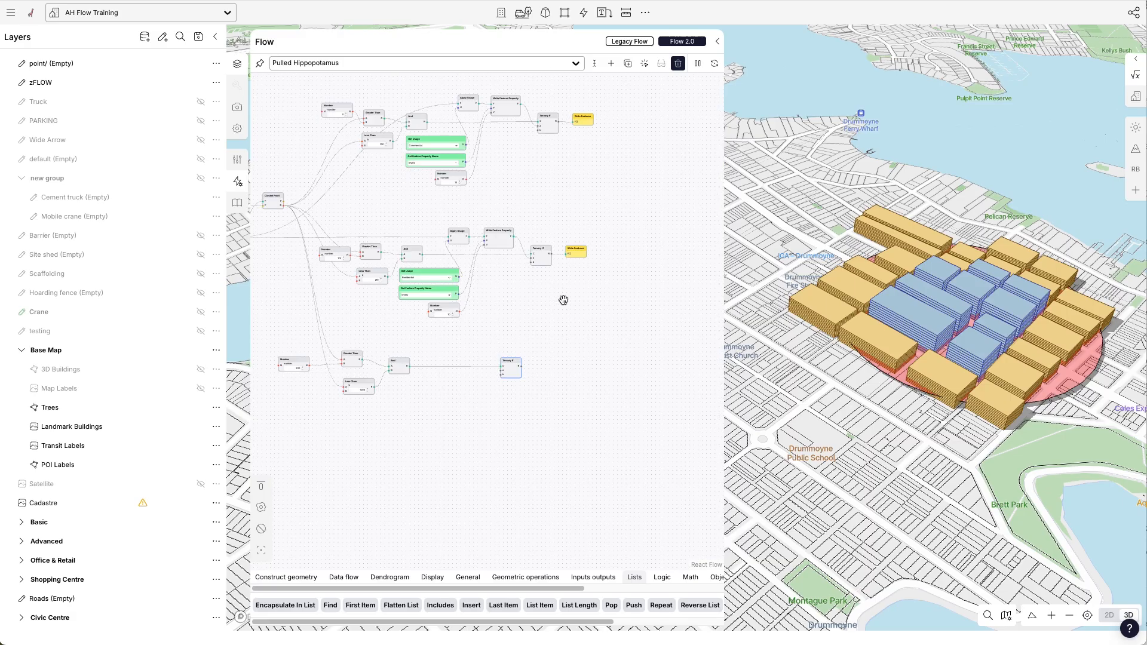
{"action": "scroll", "coordinate": [563, 301], "scroll_direction": "up", "scroll_amount": 3}
{"action": "left_click_drag", "start_coordinate": [547, 309], "coordinate": [609, 302]}
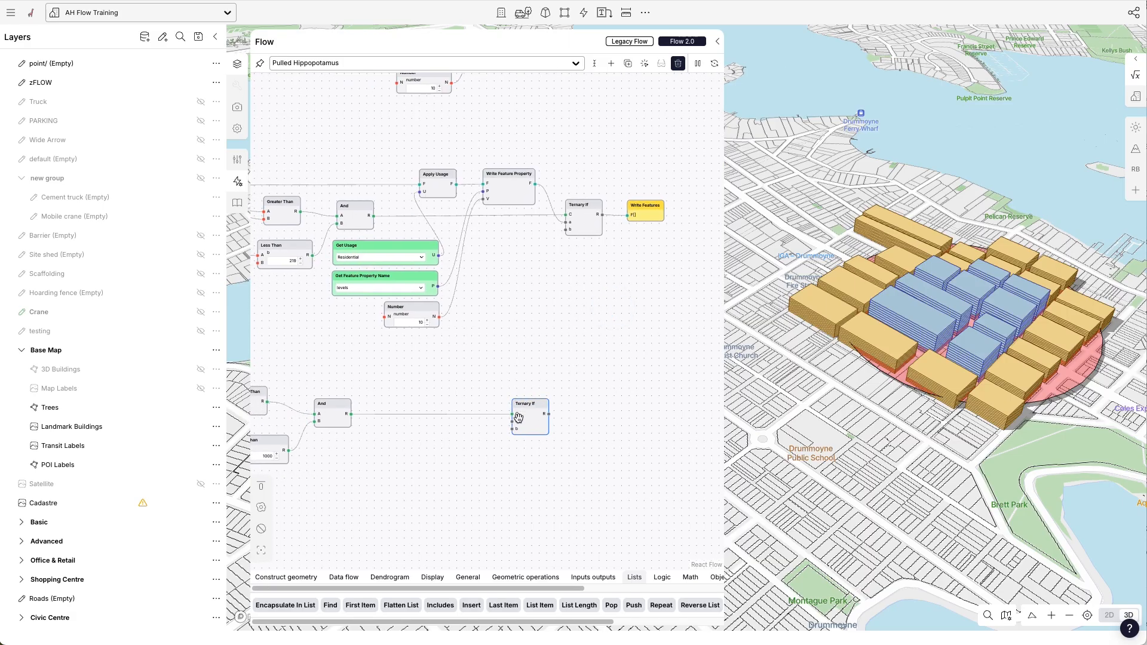
{"action": "scroll", "coordinate": [519, 417], "scroll_direction": "up", "scroll_amount": 1}
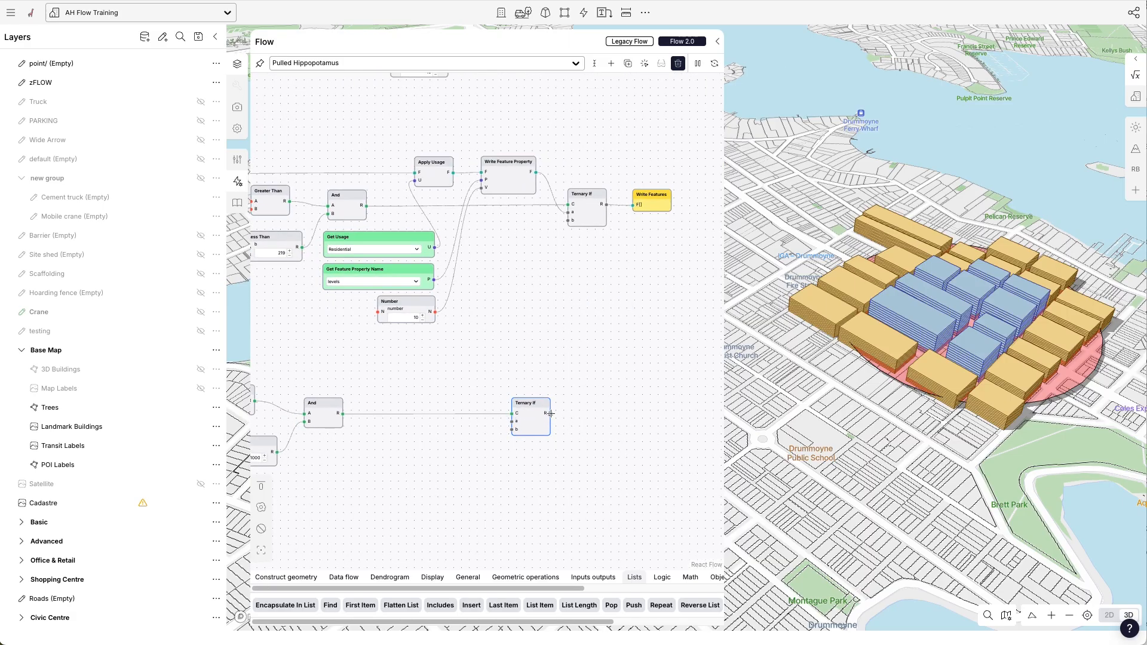
{"action": "left_click_drag", "start_coordinate": [548, 414], "coordinate": [609, 412]}
{"action": "type", "text": "write"}
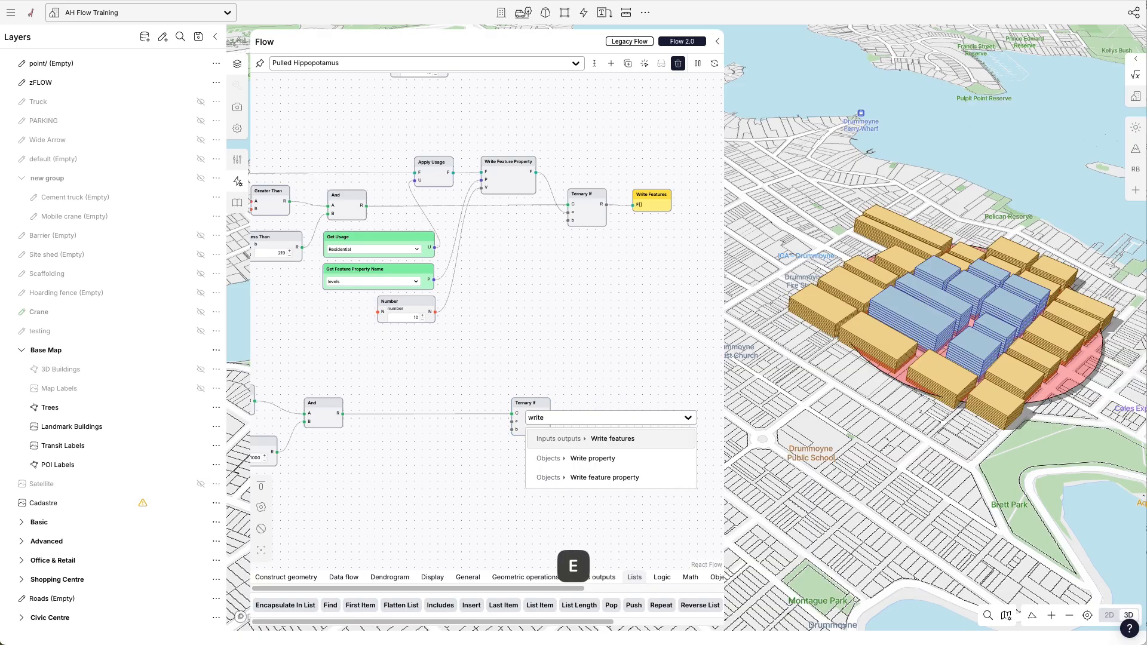
{"action": "left_click", "coordinate": [629, 442]}
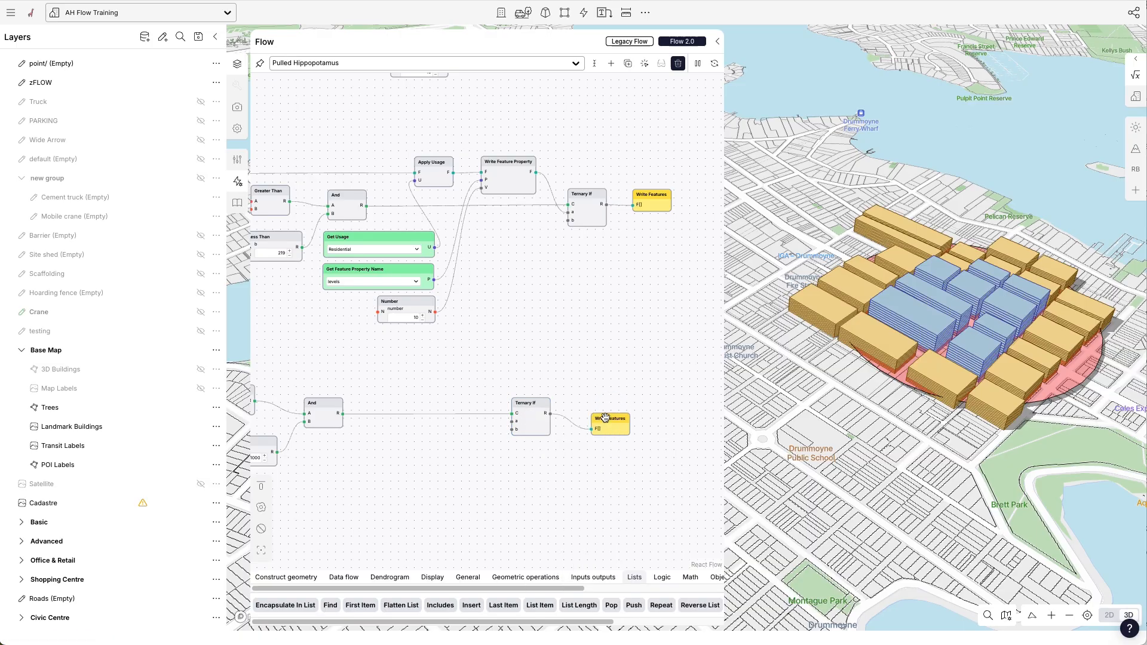
{"action": "left_click_drag", "start_coordinate": [605, 418], "coordinate": [619, 403]}
Move the new Ternary If and Write Features nodes outward so they line up with the Residential branch's end nodes.
{"action": "left_click_drag", "start_coordinate": [529, 402], "coordinate": [550, 400]}
{"action": "scroll", "coordinate": [635, 381], "scroll_direction": "down", "scroll_amount": 3}
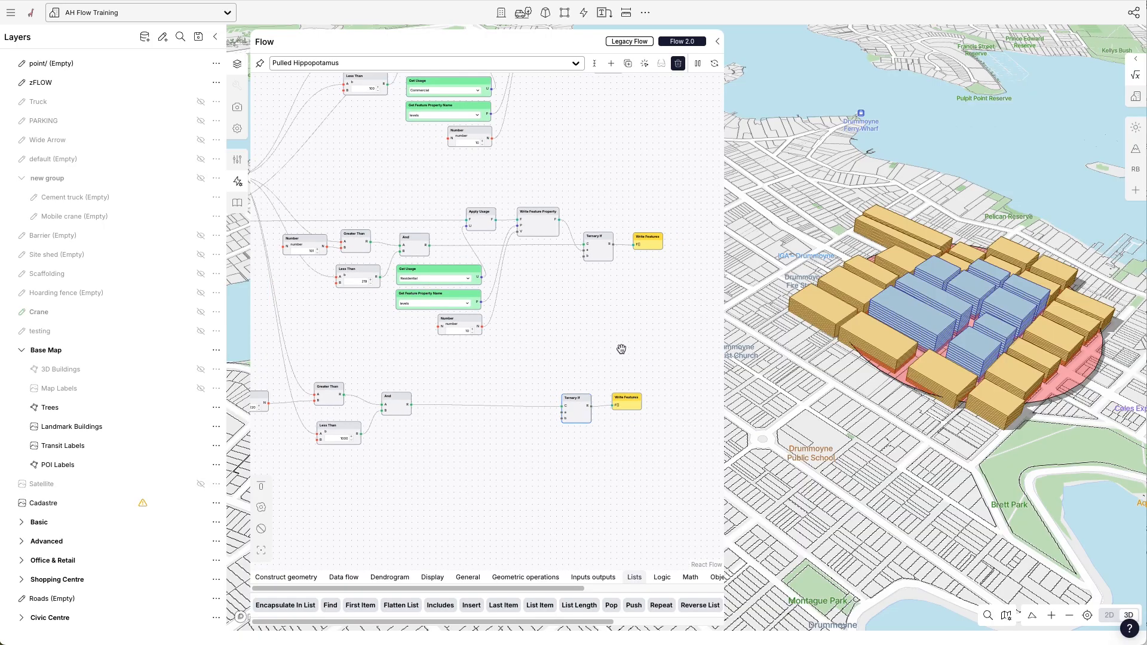
{"action": "scroll", "coordinate": [517, 407], "scroll_direction": "up", "scroll_amount": 1}
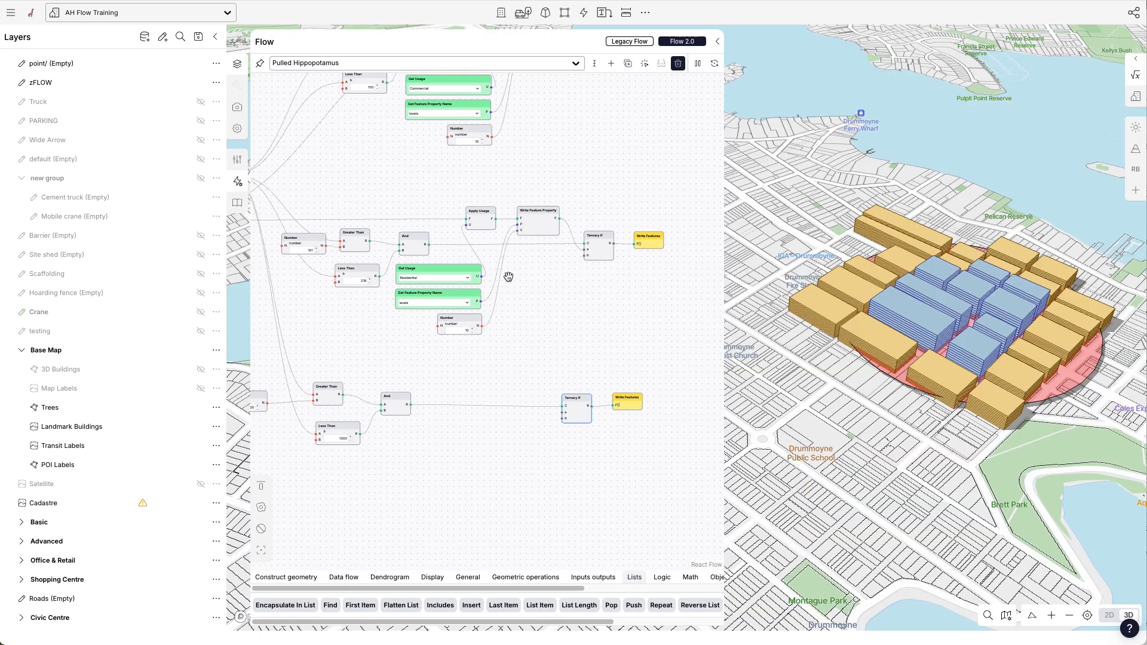
{"action": "scroll", "coordinate": [509, 280], "scroll_direction": "up", "scroll_amount": 1}
{"action": "scroll", "coordinate": [643, 216], "scroll_direction": "down", "scroll_amount": 1}
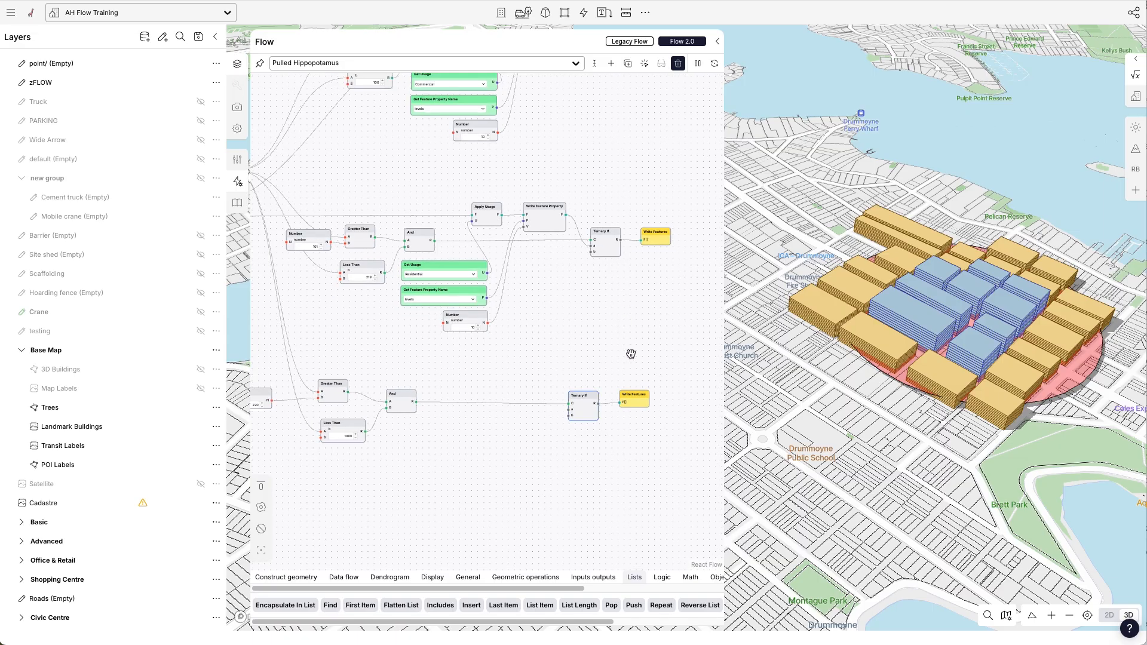
{"action": "scroll", "coordinate": [629, 353], "scroll_direction": "up", "scroll_amount": 2}
{"action": "left_click", "coordinate": [649, 401]}
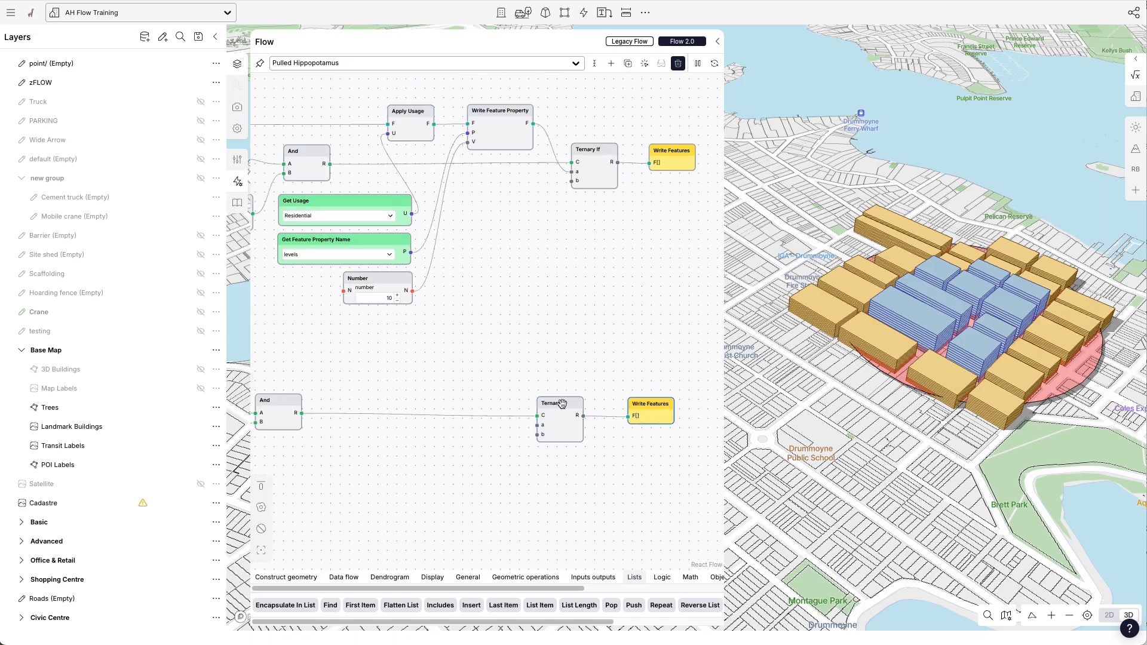
{"action": "left_click_drag", "start_coordinate": [561, 411], "coordinate": [579, 410]}
{"action": "left_click", "coordinate": [655, 401]}
{"action": "left_click_drag", "start_coordinate": [655, 401], "coordinate": [657, 401]}
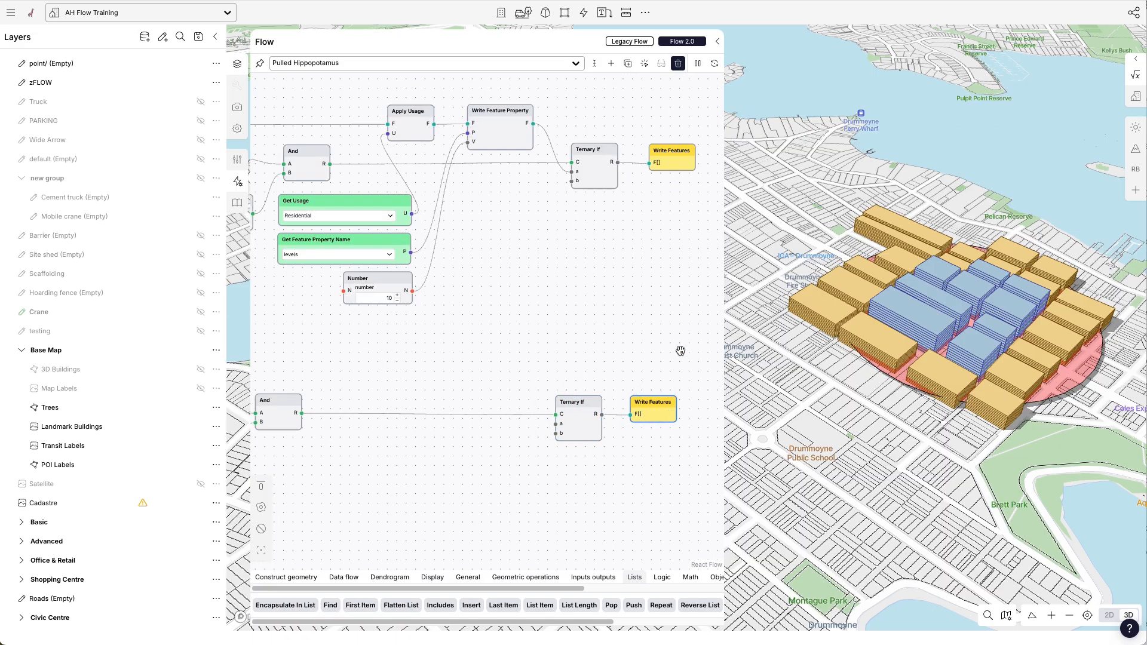
Add an Apply Usage node feeding the new Ternary If's a input and place it above the And connection.
{"action": "scroll", "coordinate": [682, 350], "scroll_direction": "down", "scroll_amount": 2}
{"action": "scroll", "coordinate": [515, 375], "scroll_direction": "up", "scroll_amount": 2}
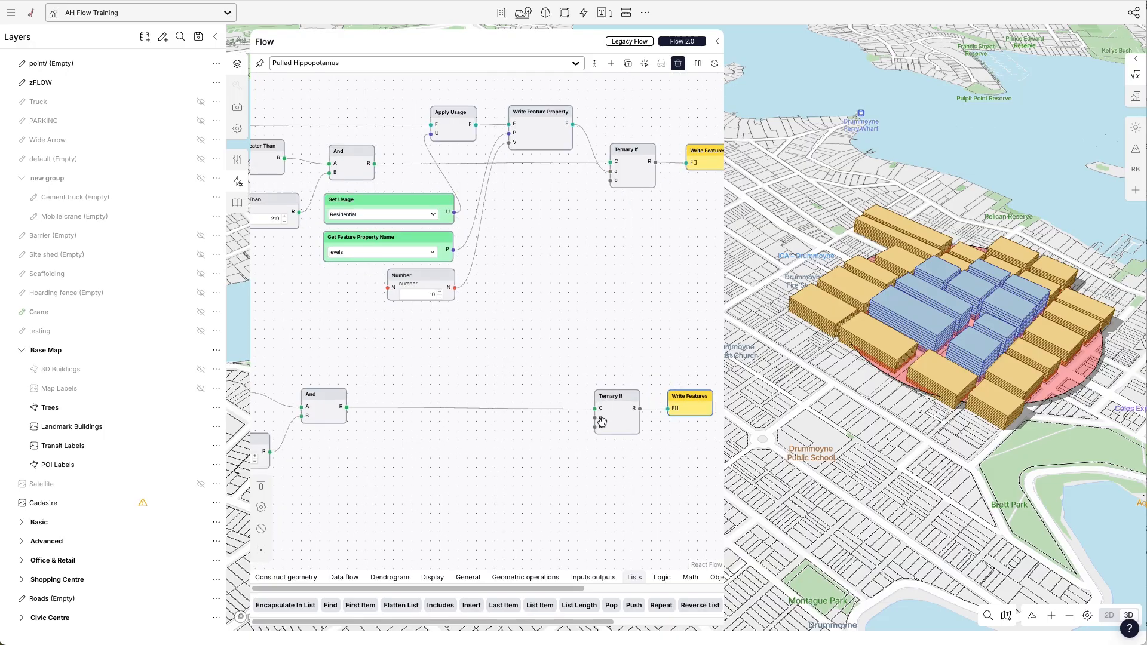
{"action": "left_click_drag", "start_coordinate": [594, 418], "coordinate": [523, 361]}
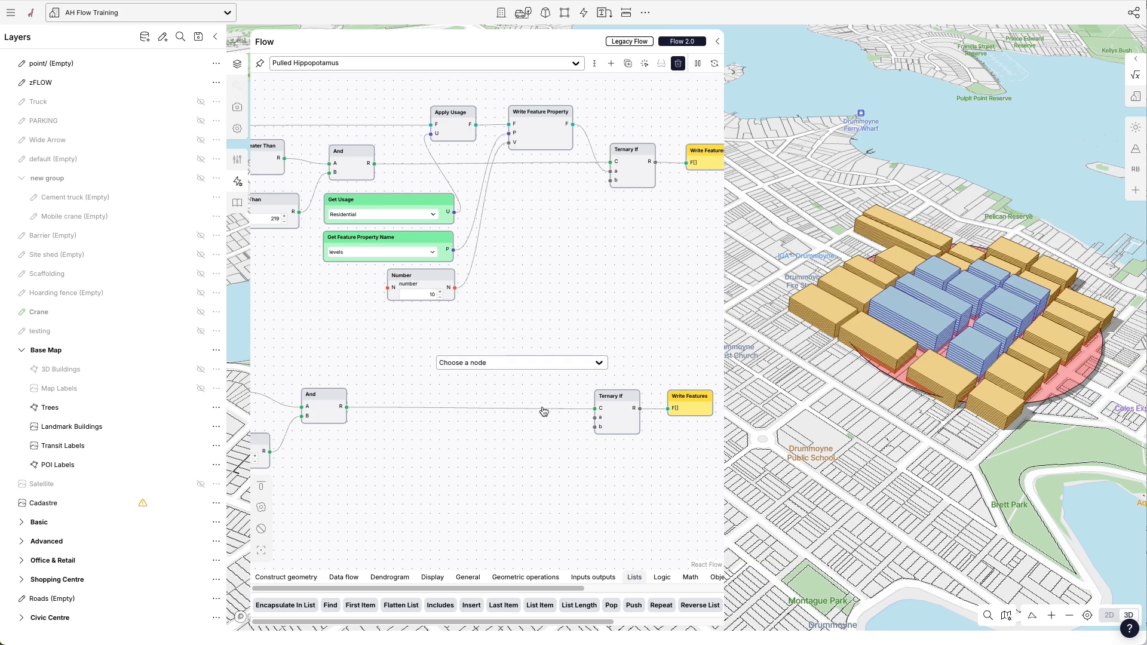
{"action": "type", "text": "apply"}
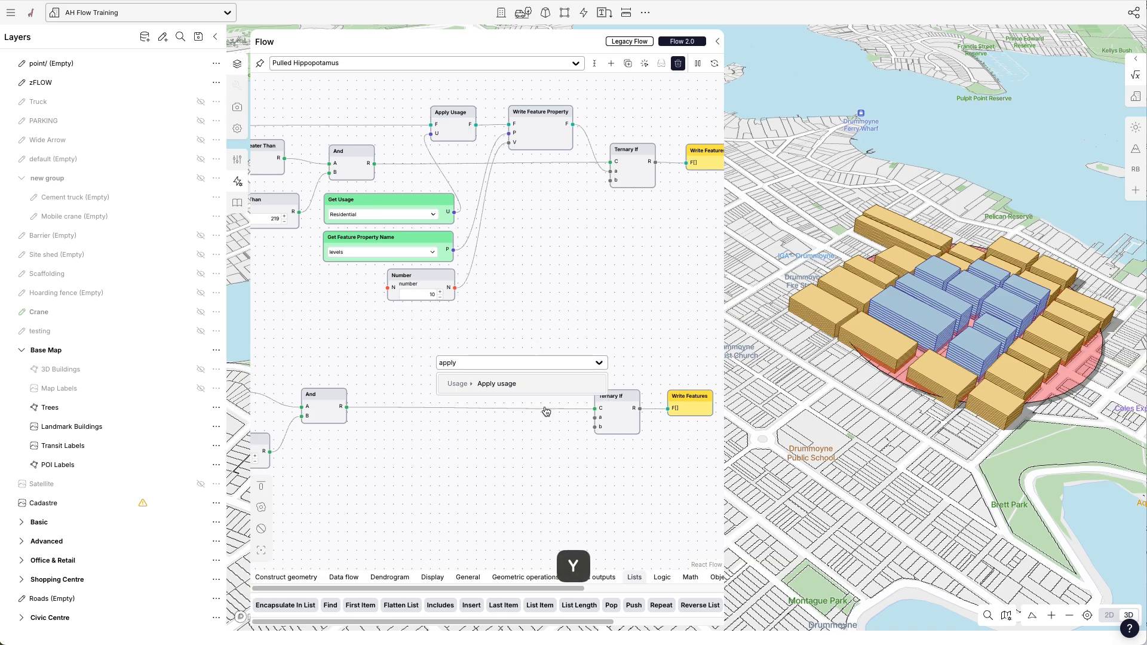
{"action": "left_click", "coordinate": [499, 383]}
{"action": "left_click_drag", "start_coordinate": [512, 365], "coordinate": [504, 353]}
{"action": "scroll", "coordinate": [622, 376], "scroll_direction": "down", "scroll_amount": 3}
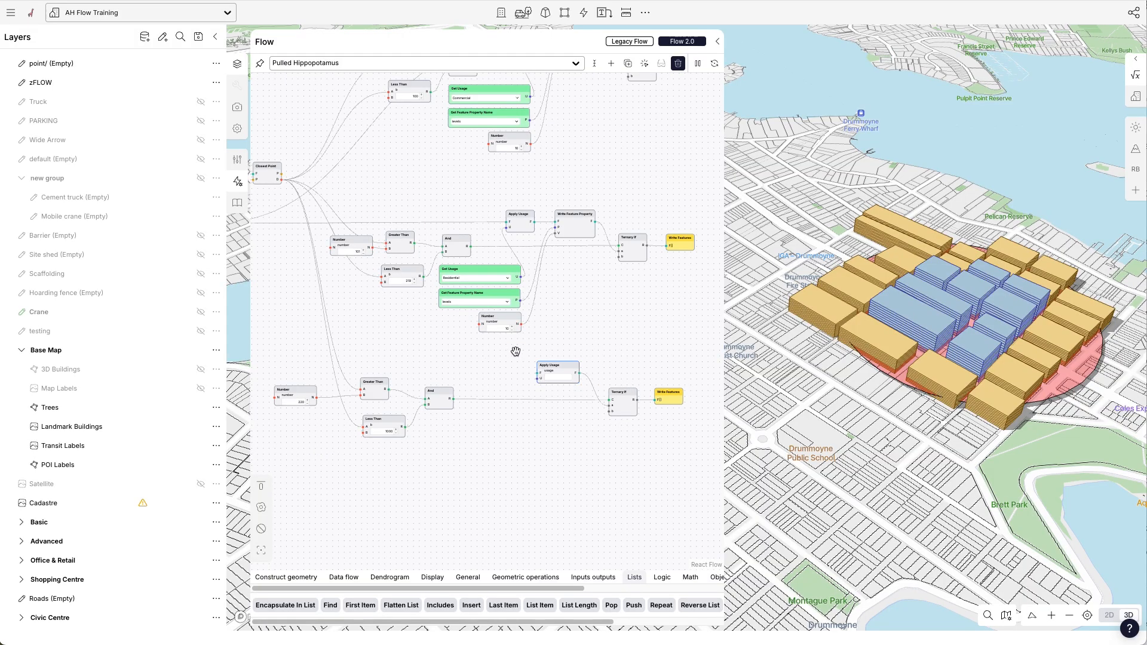
{"action": "scroll", "coordinate": [531, 370], "scroll_direction": "up", "scroll_amount": 2}
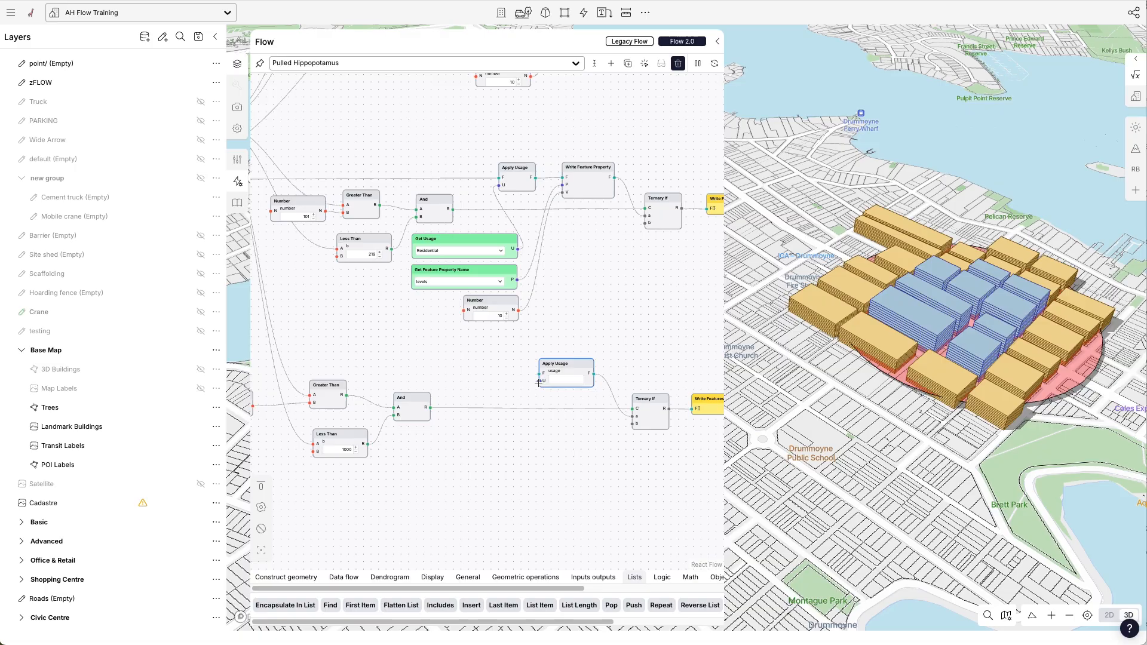
Add a Get Usage node below the new branch, connected to the new Apply Usage node's U input.
{"action": "left_click_drag", "start_coordinate": [540, 380], "coordinate": [473, 476]}
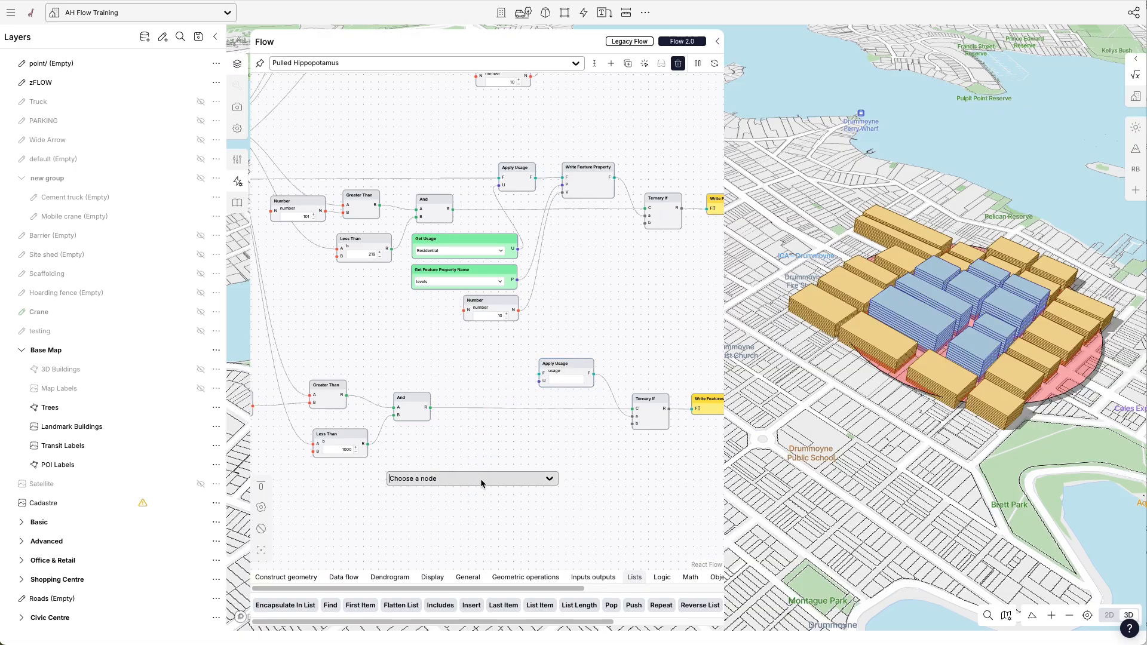
{"action": "type", "text": "get us"}
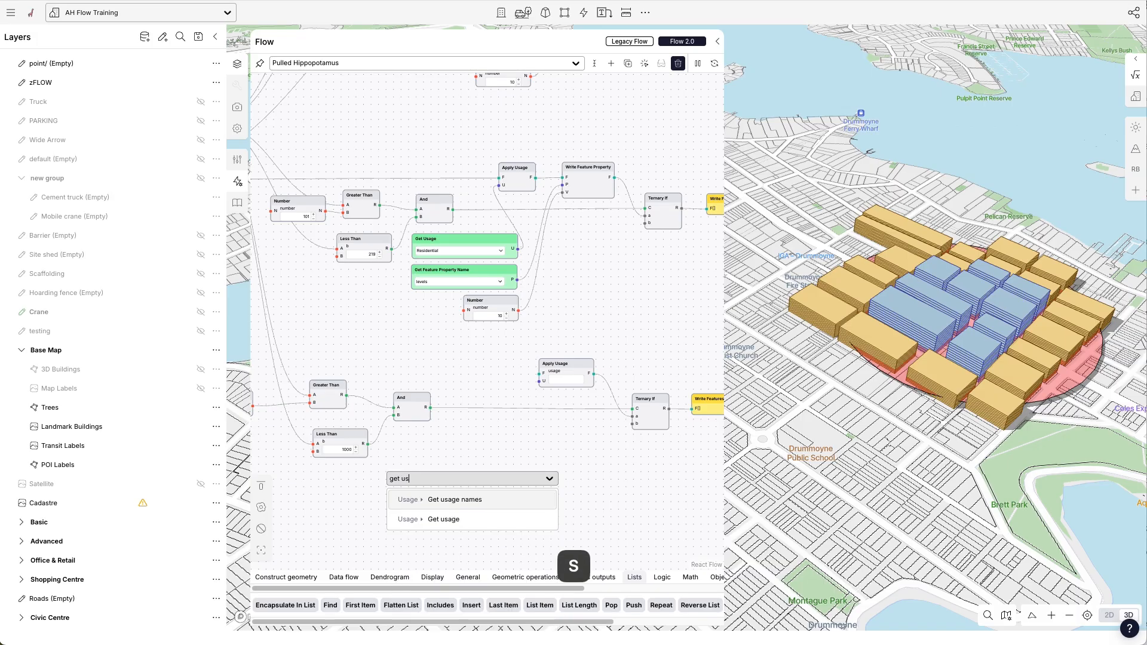
{"action": "left_click", "coordinate": [443, 519]}
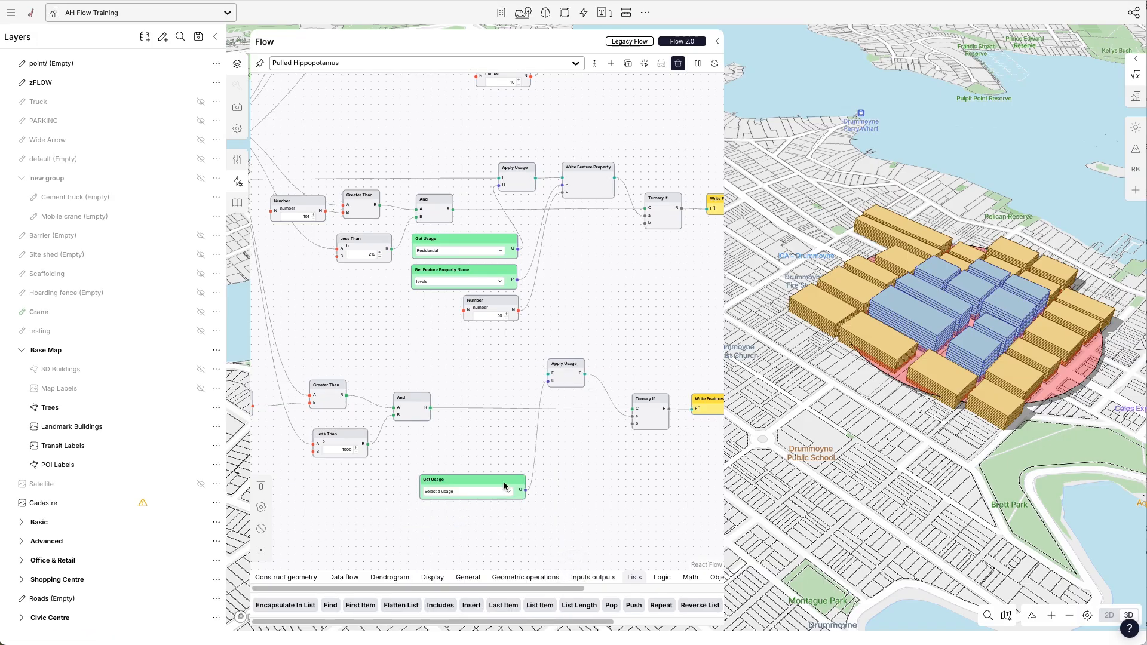
{"action": "left_click", "coordinate": [536, 440]}
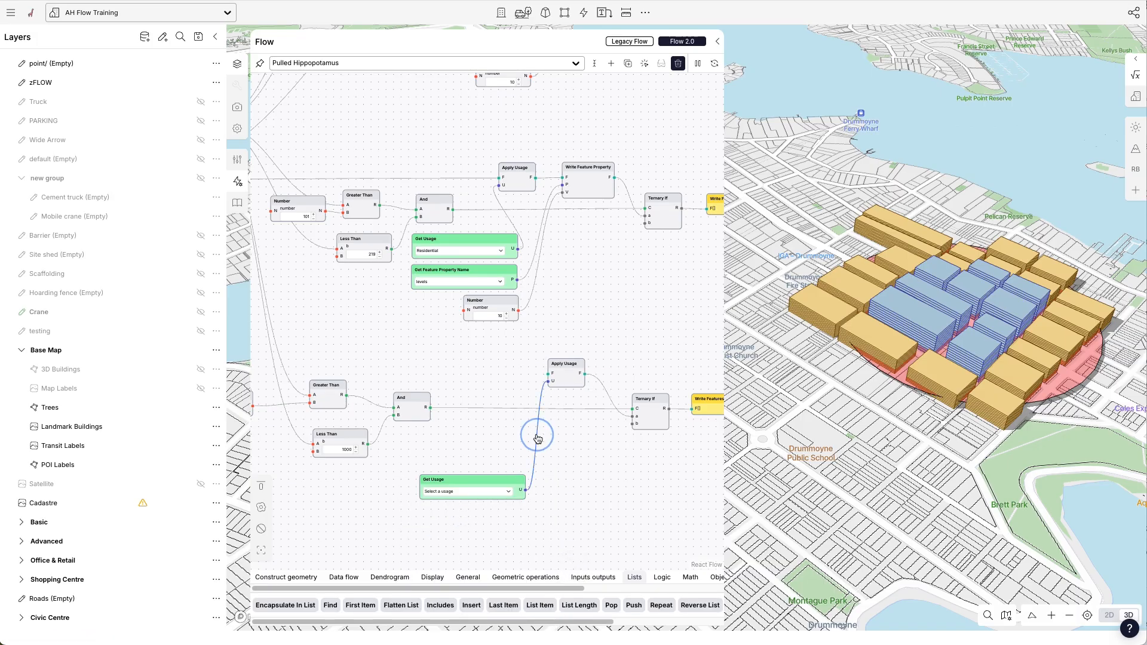
Delete the new Get Usage and Apply Usage nodes from the branch being built.
{"action": "left_click", "coordinate": [467, 482]}
{"action": "key", "text": "BackSpace"}
{"action": "left_click", "coordinate": [557, 383]}
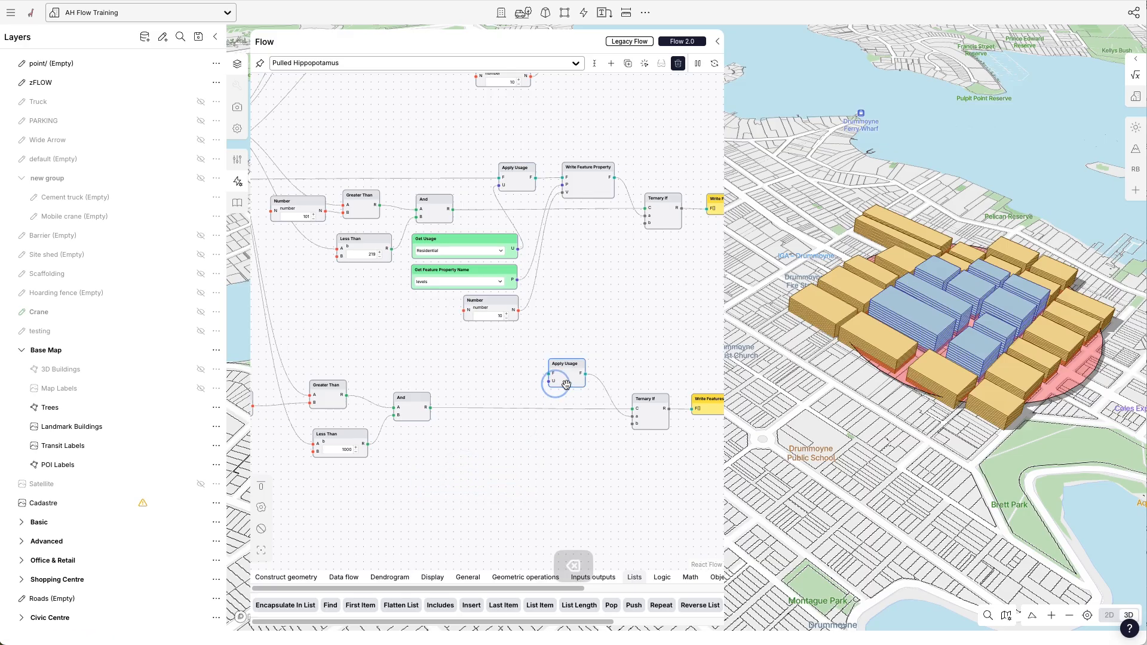
{"action": "left_click_drag", "start_coordinate": [566, 383], "coordinate": [567, 377]}
{"action": "key", "text": "BackSpace"}
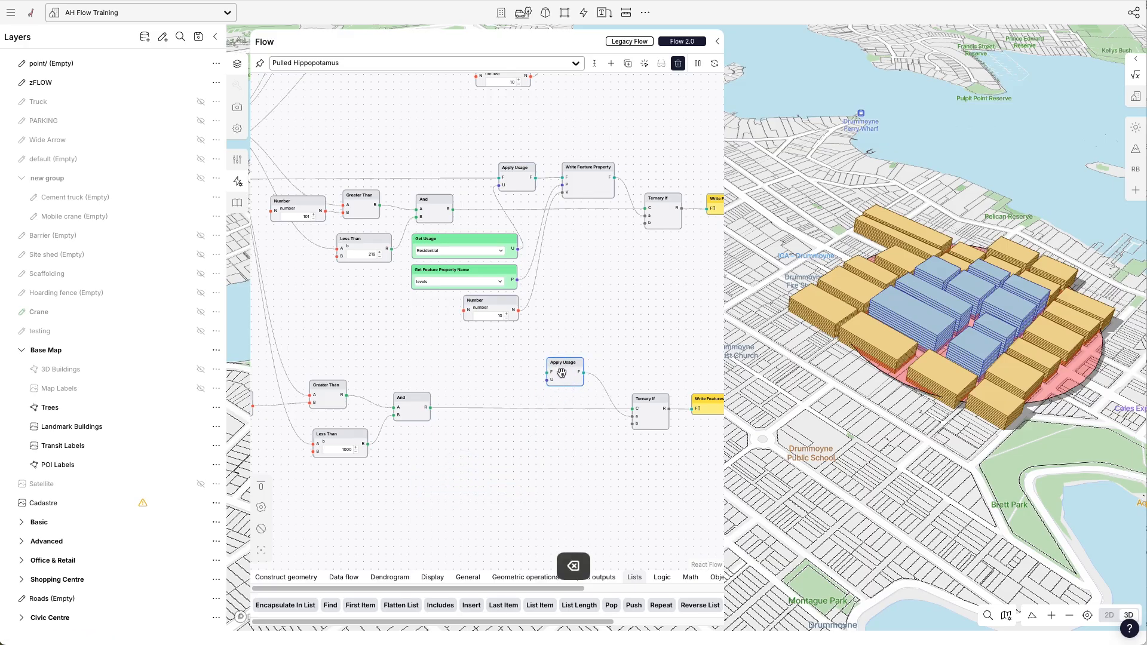
Add a fresh Apply Usage node between the new And and Ternary If nodes.
{"action": "double_click", "coordinate": [557, 375]}
{"action": "left_click", "coordinate": [548, 377]}
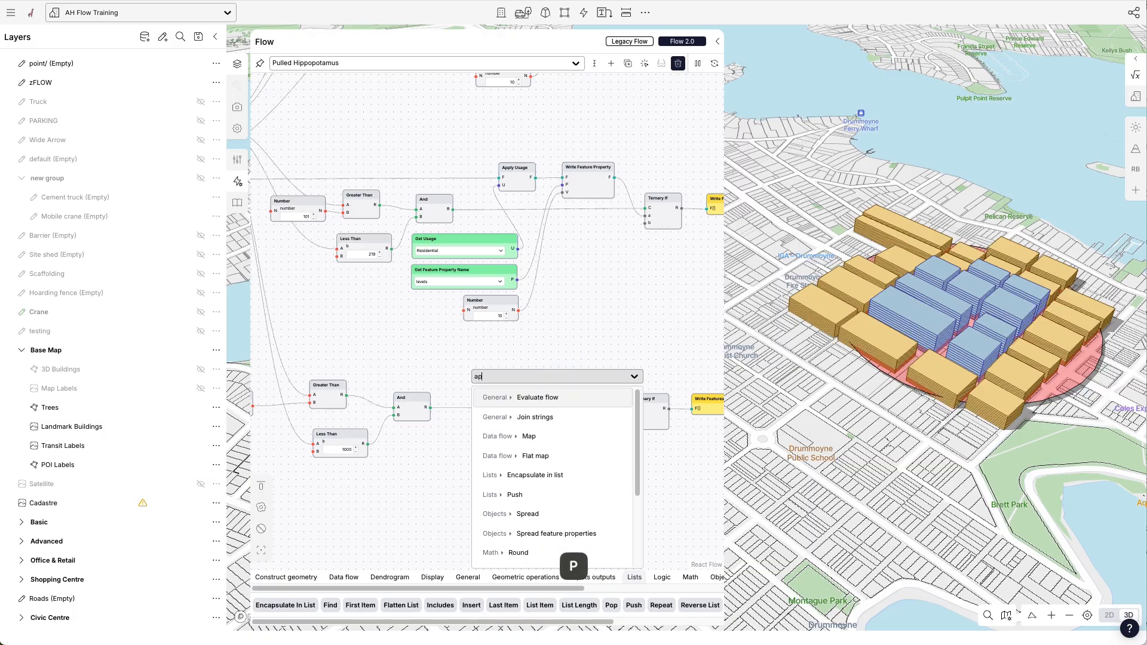
{"action": "type", "text": "apply"}
{"action": "left_click", "coordinate": [531, 398]}
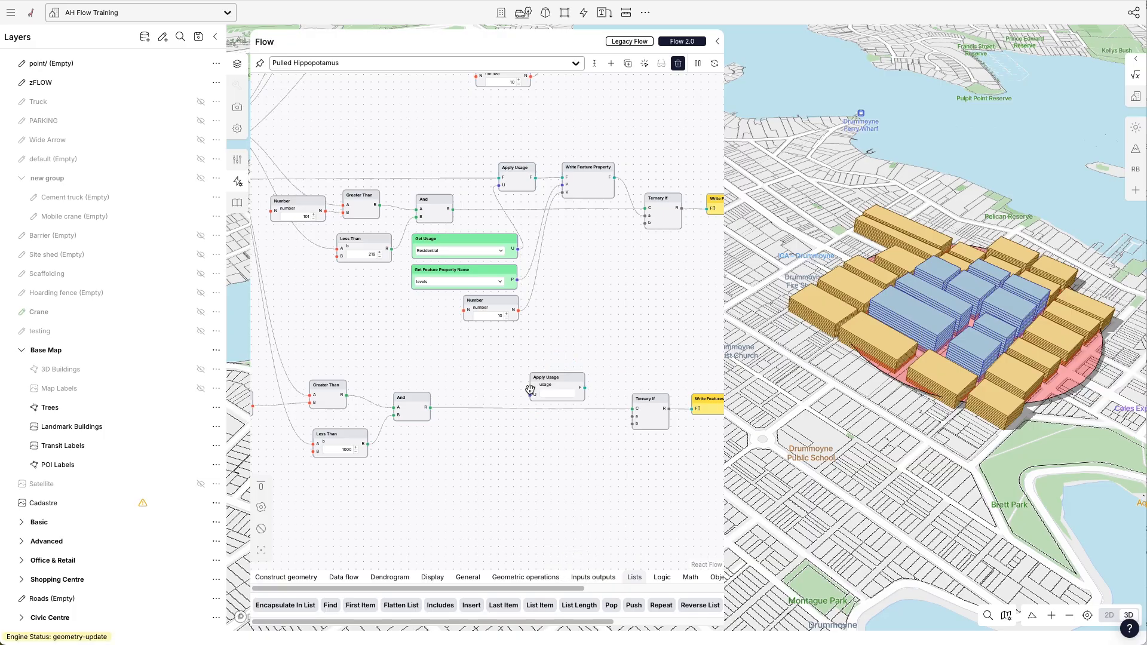
Position the Apply Usage node above the And connection and add a Get Usage node feeding its U input.
{"action": "left_click_drag", "start_coordinate": [563, 375], "coordinate": [503, 446]}
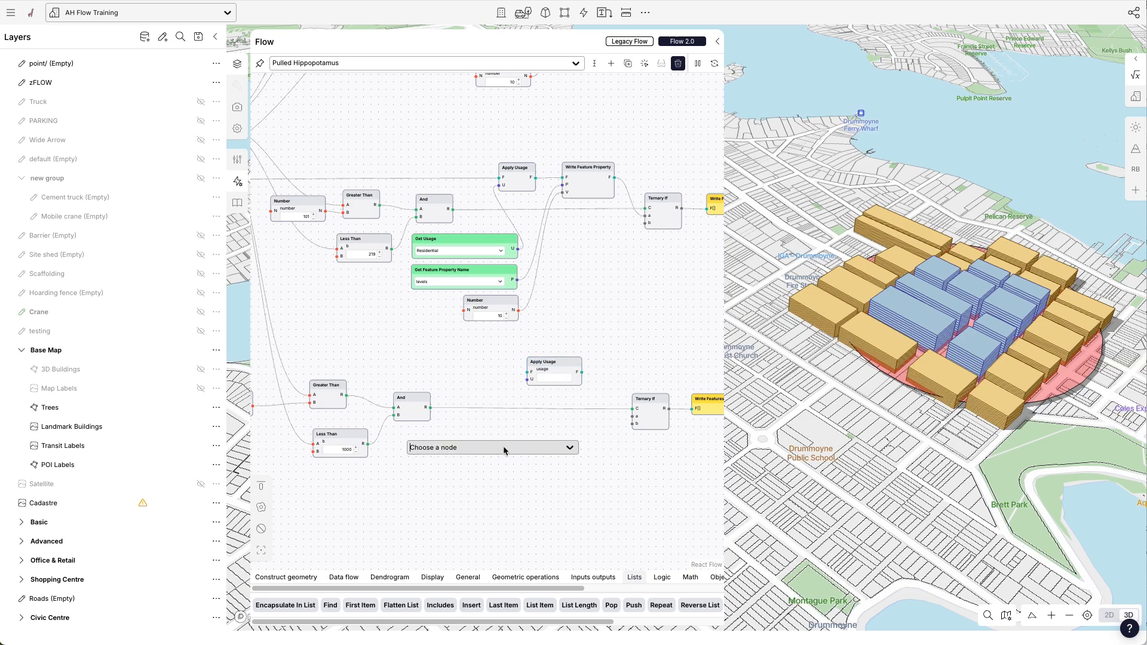
{"action": "type", "text": "get us"}
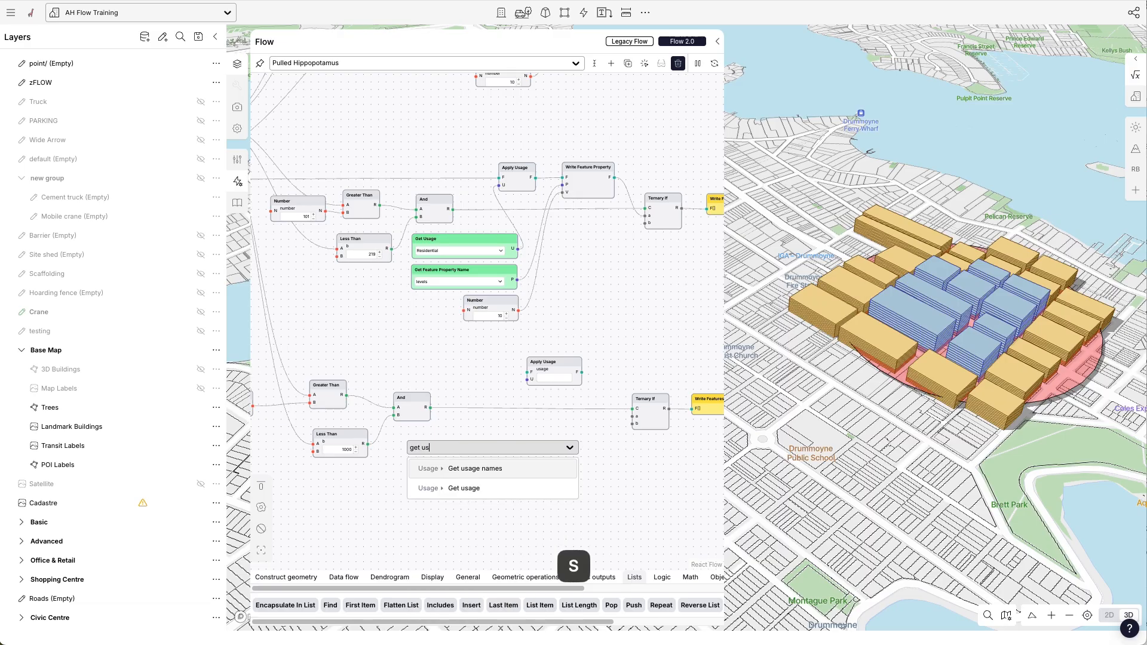
{"action": "left_click", "coordinate": [475, 488]}
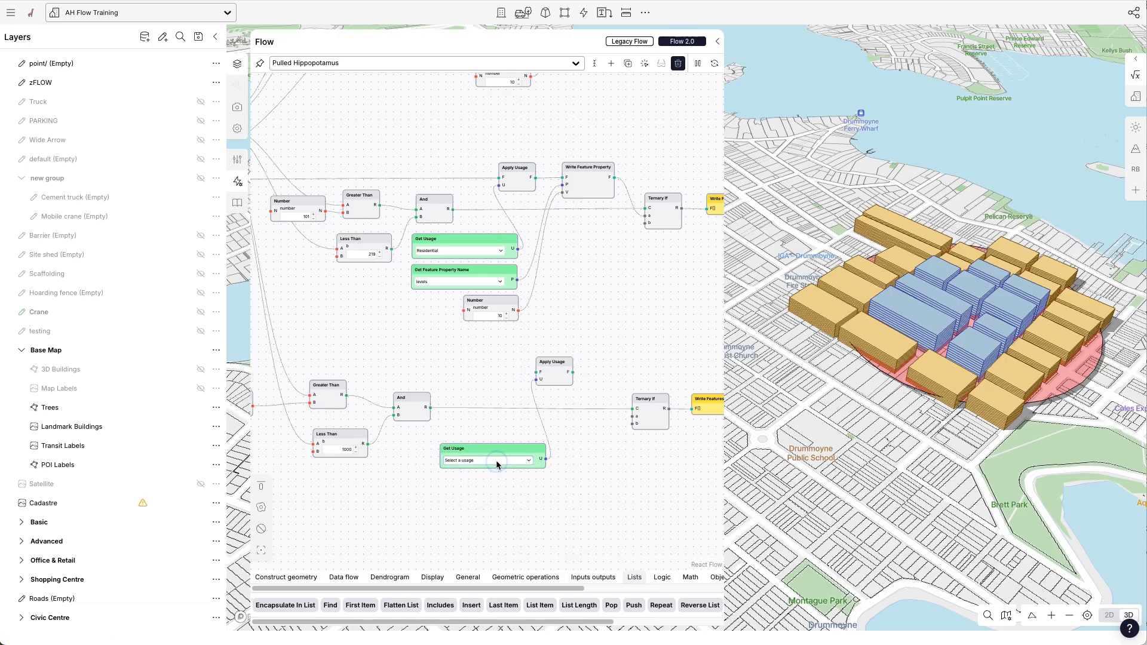
Set the new Get Usage node to Single Family and shift it back toward the Less Than node.
{"action": "left_click", "coordinate": [496, 460]}
{"action": "scroll", "coordinate": [503, 476], "scroll_direction": "down", "scroll_amount": 2}
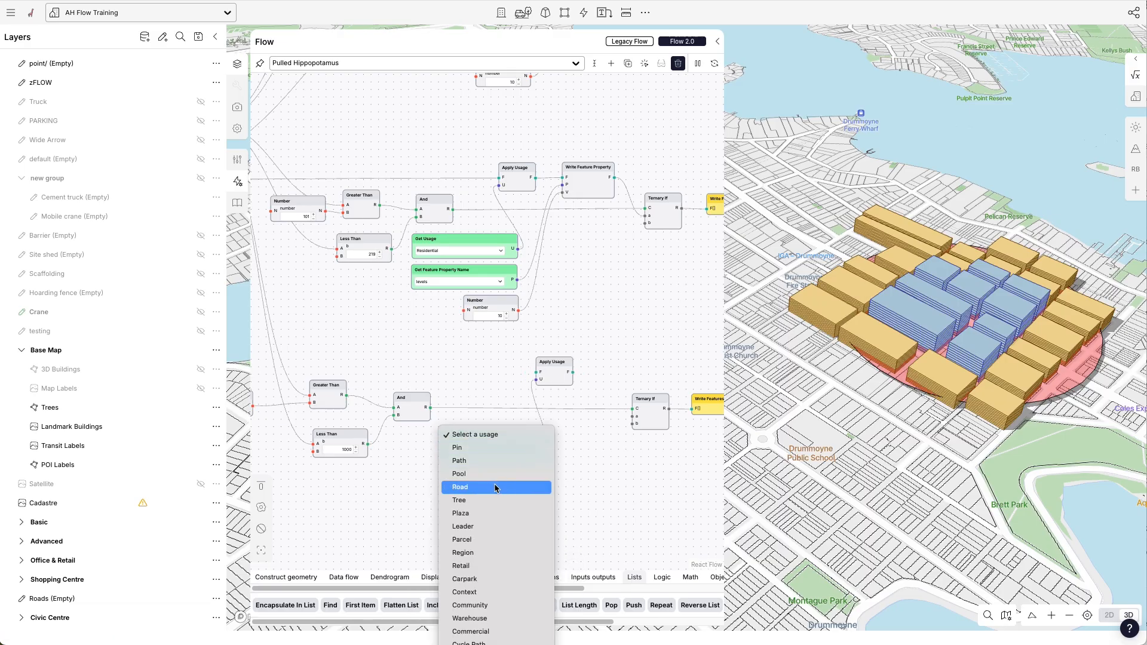
{"action": "scroll", "coordinate": [496, 485], "scroll_direction": "down", "scroll_amount": 3}
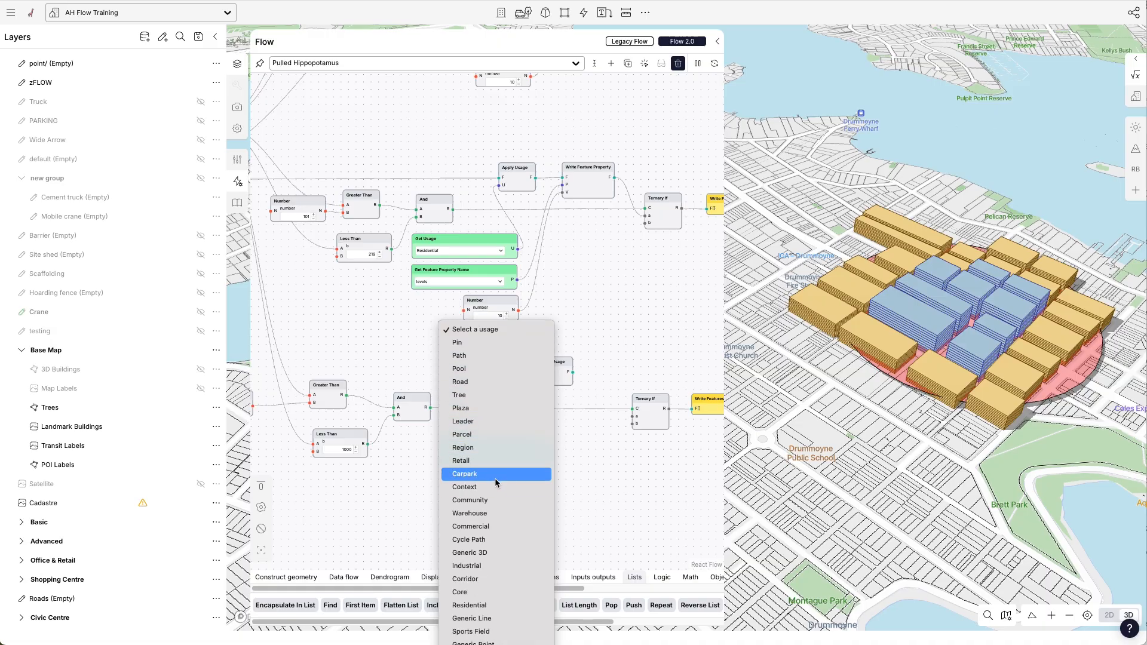
{"action": "scroll", "coordinate": [495, 478], "scroll_direction": "down", "scroll_amount": 11}
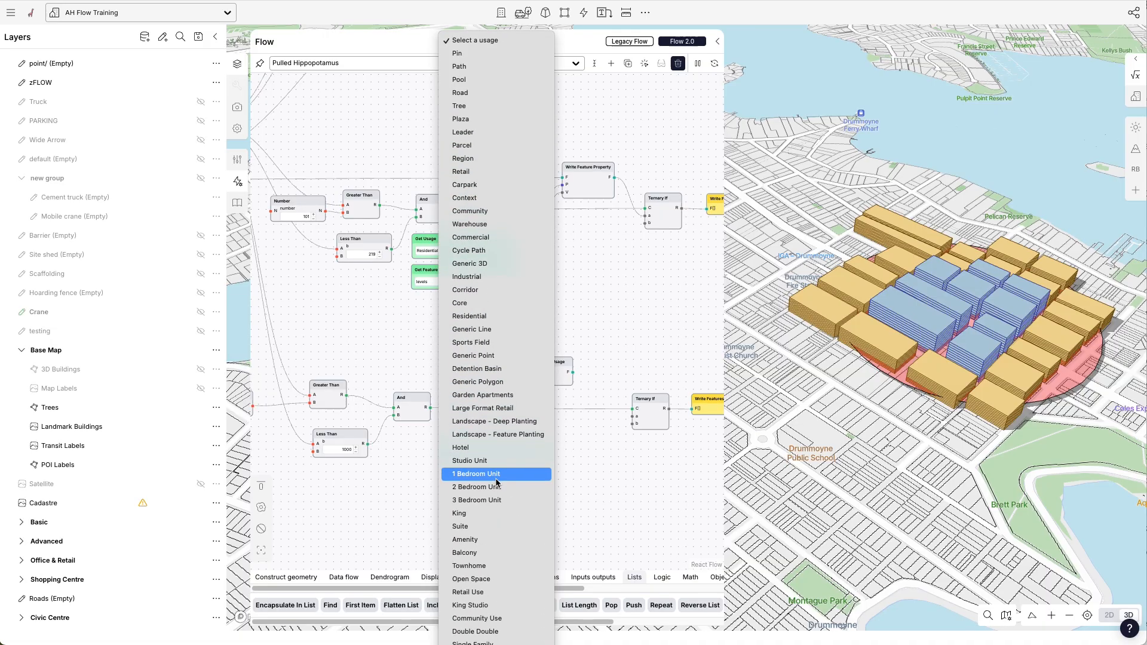
{"action": "scroll", "coordinate": [509, 436], "scroll_direction": "down", "scroll_amount": 2}
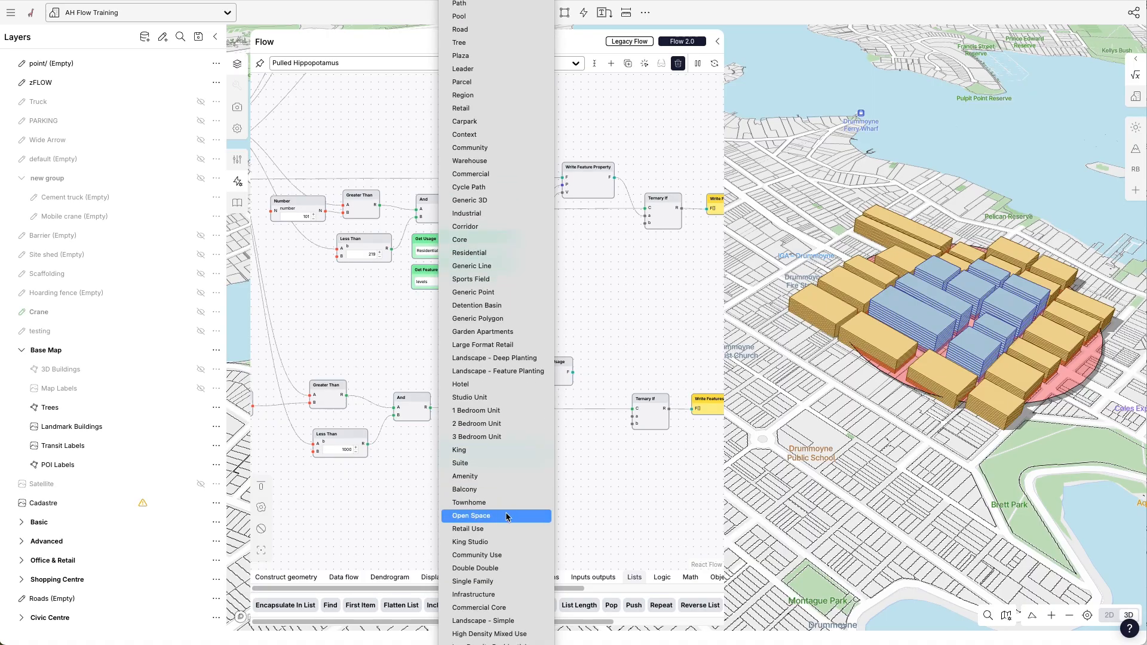
{"action": "left_click", "coordinate": [490, 582]}
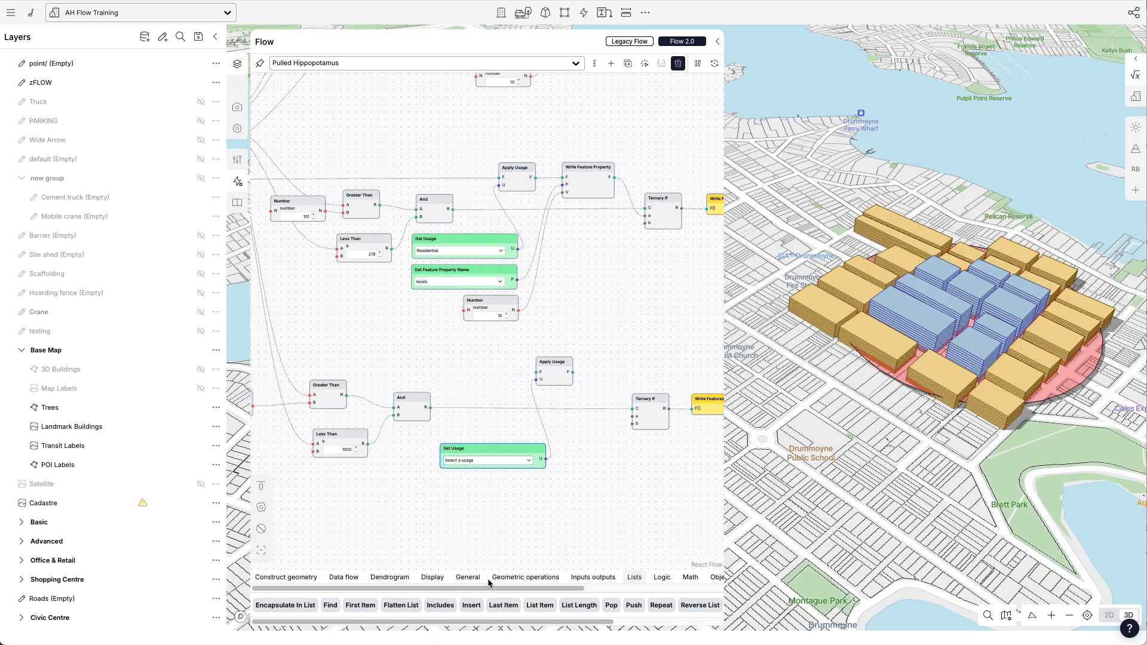
{"action": "scroll", "coordinate": [513, 450], "scroll_direction": "up", "scroll_amount": 2}
{"action": "left_click_drag", "start_coordinate": [515, 450], "coordinate": [484, 448]}
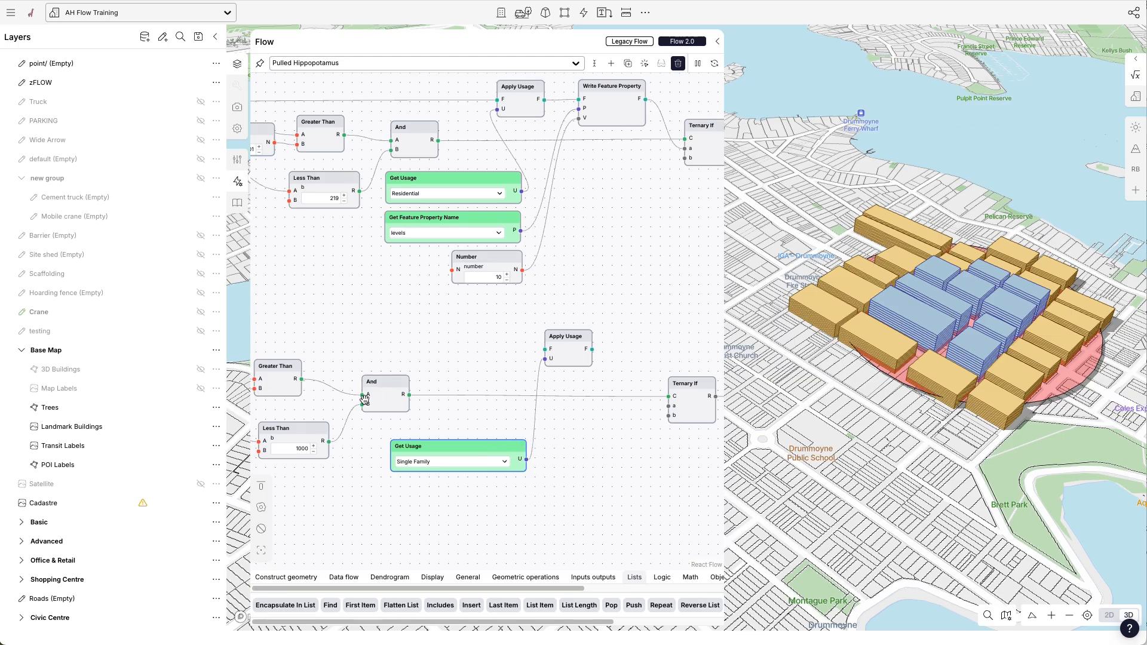
Connect the new Apply Usage node's output to Ternary If's a input, and the Read Feature output to its F input.
{"action": "scroll", "coordinate": [364, 399], "scroll_direction": "down", "scroll_amount": 1}
{"action": "left_click_drag", "start_coordinate": [581, 352], "coordinate": [655, 406]}
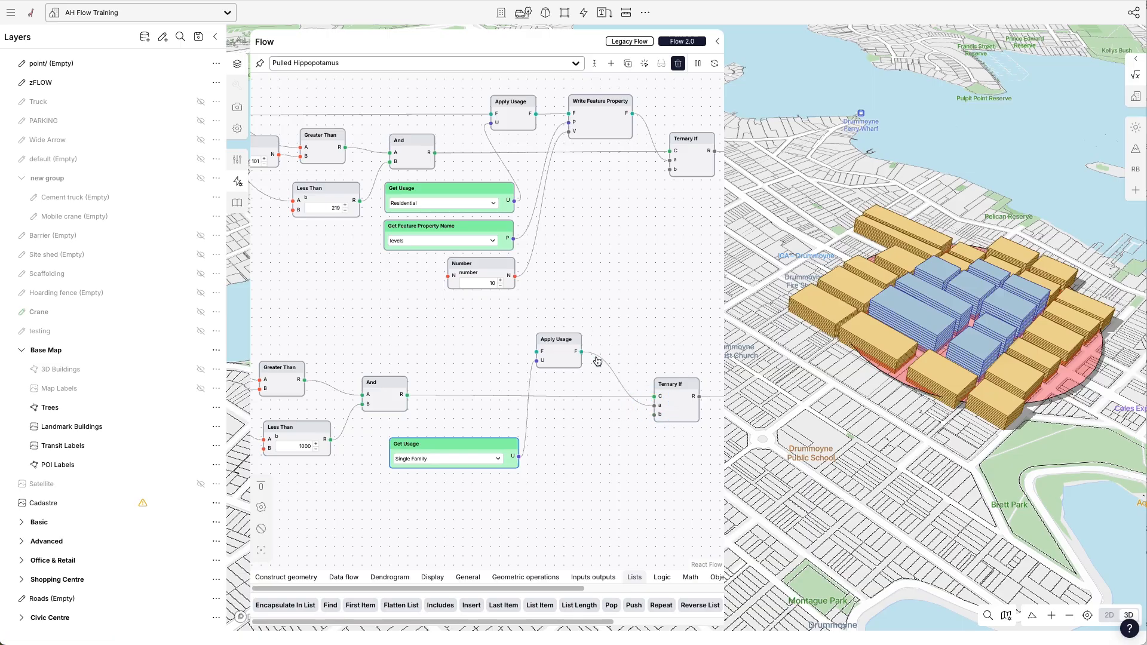
{"action": "scroll", "coordinate": [596, 361], "scroll_direction": "down", "scroll_amount": 1}
{"action": "scroll", "coordinate": [657, 365], "scroll_direction": "down", "scroll_amount": 3}
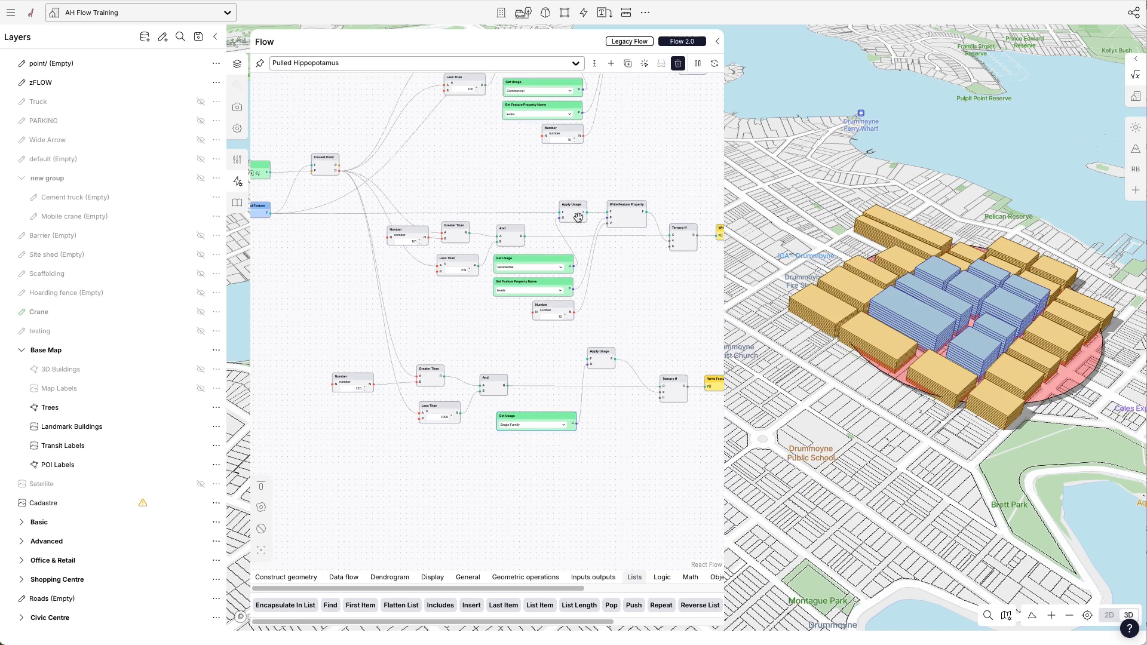
{"action": "left_click_drag", "start_coordinate": [268, 214], "coordinate": [590, 359]}
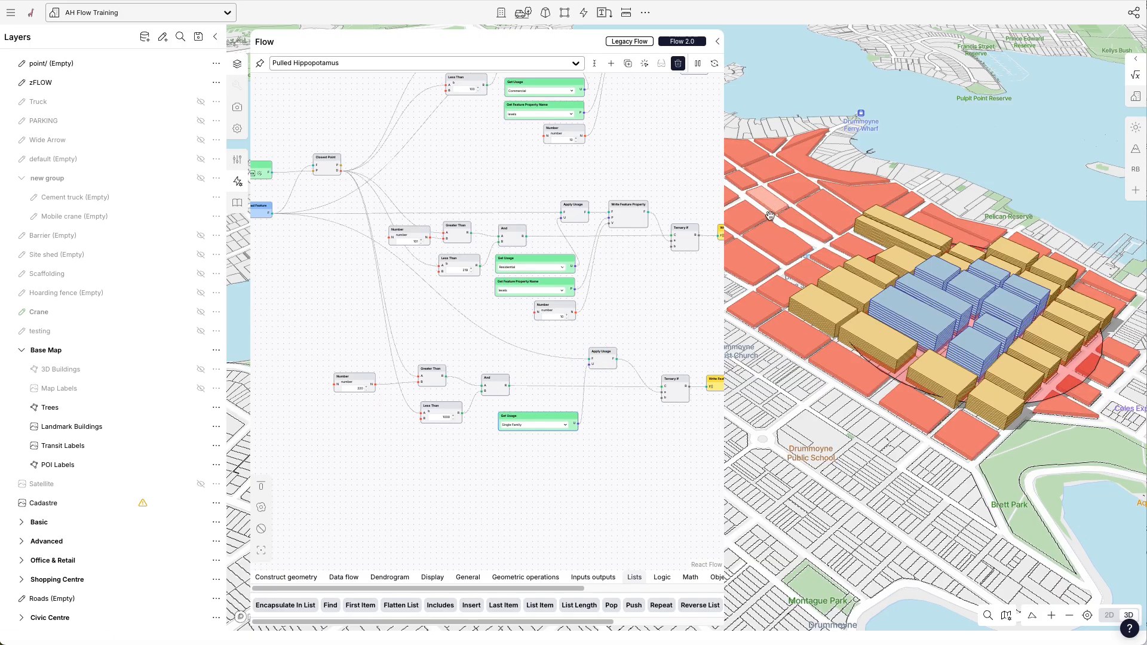
Trace the Single Family branch from the Read Feature node through Apply Usage and Ternary If to Write Features.
{"action": "scroll", "coordinate": [693, 367], "scroll_direction": "up", "scroll_amount": 1}
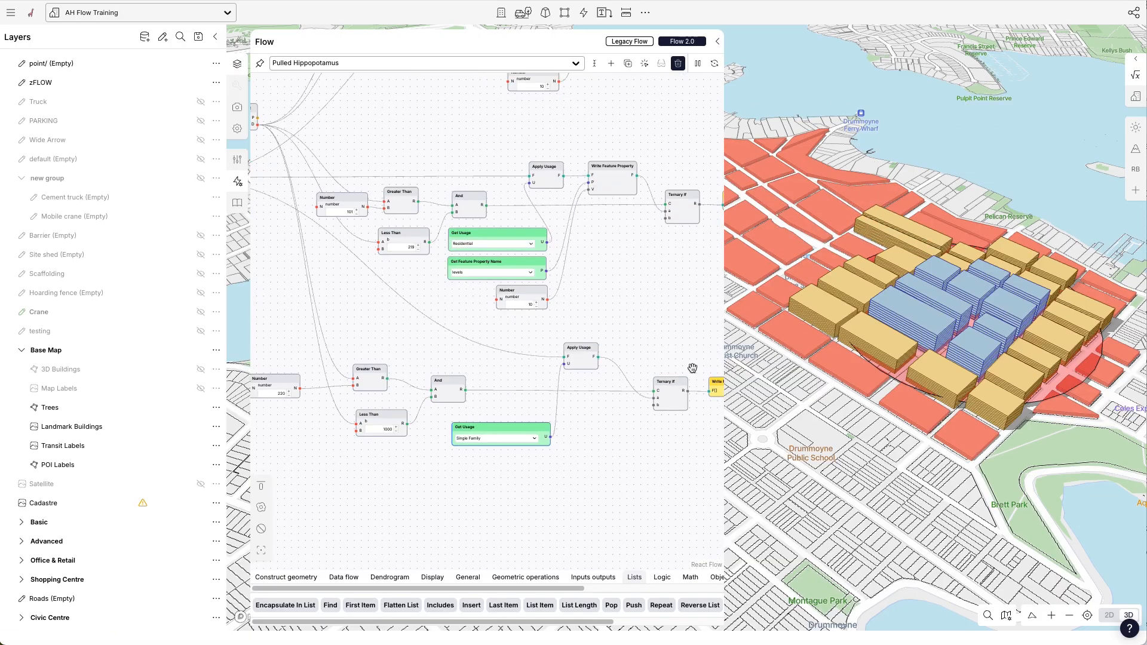
{"action": "scroll", "coordinate": [580, 406], "scroll_direction": "up", "scroll_amount": 1}
{"action": "scroll", "coordinate": [296, 256], "scroll_direction": "up", "scroll_amount": 2}
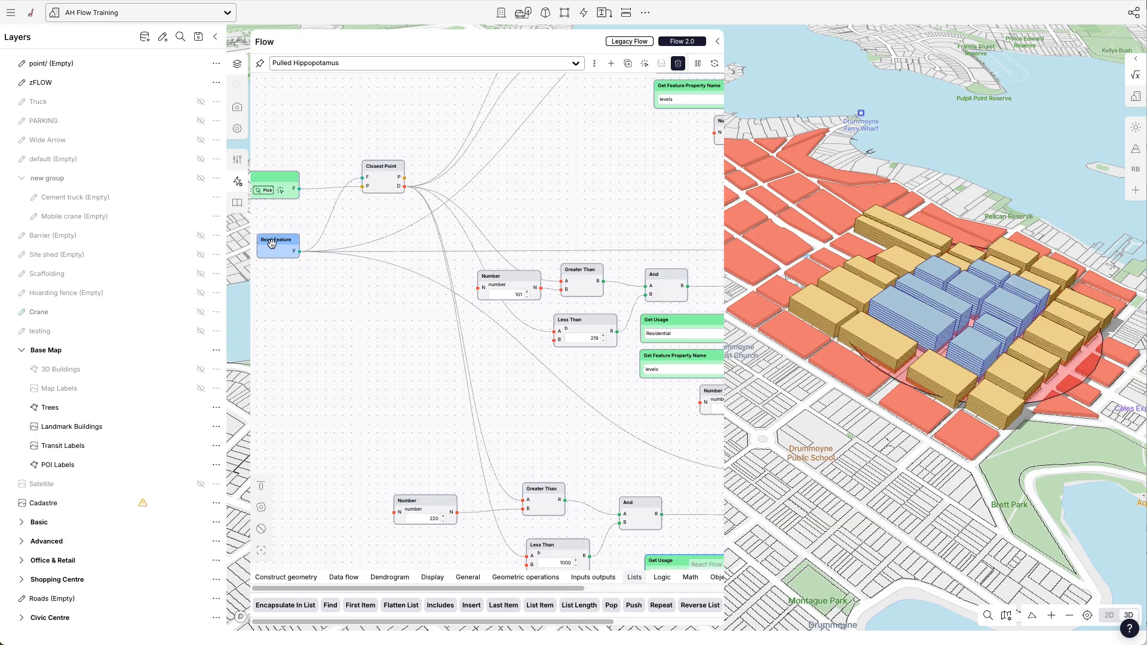
{"action": "scroll", "coordinate": [273, 242], "scroll_direction": "down", "scroll_amount": 2}
{"action": "scroll", "coordinate": [720, 410], "scroll_direction": "up", "scroll_amount": 3}
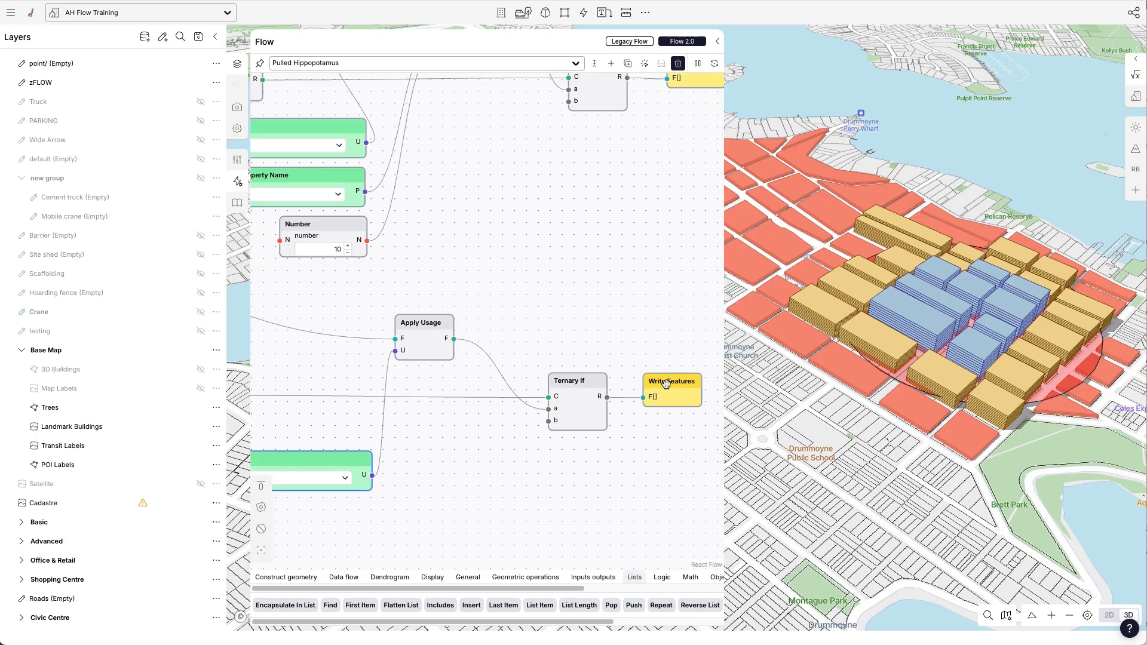
{"action": "scroll", "coordinate": [668, 397], "scroll_direction": "down", "scroll_amount": 1}
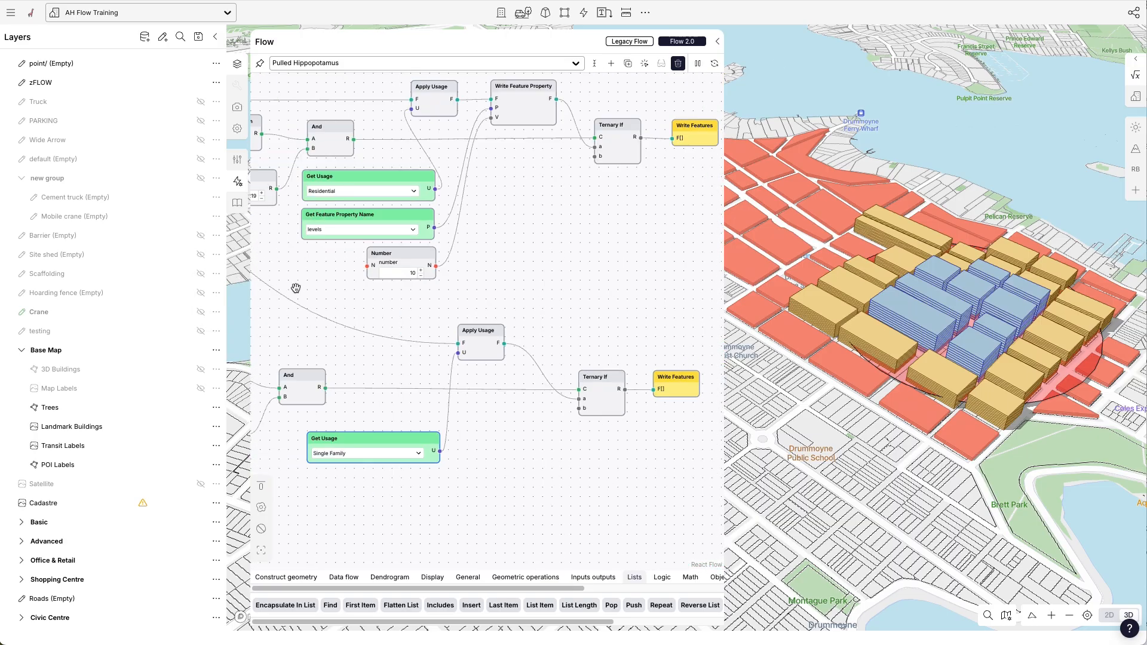
{"action": "scroll", "coordinate": [525, 338], "scroll_direction": "down", "scroll_amount": 2}
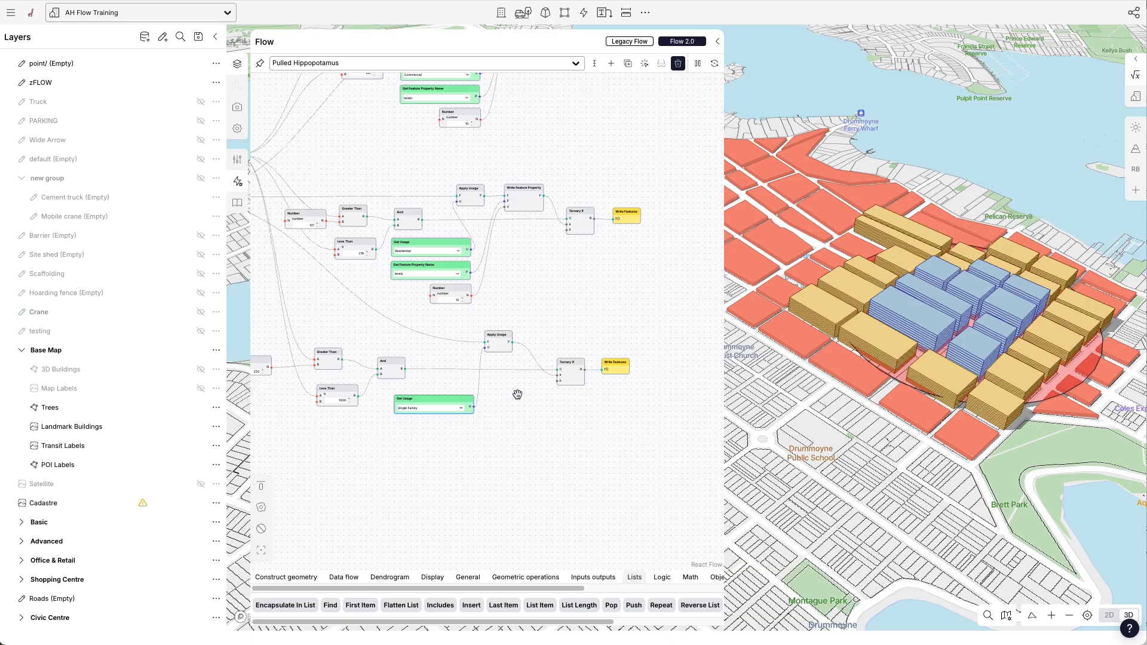
{"action": "scroll", "coordinate": [547, 352], "scroll_direction": "up", "scroll_amount": 3}
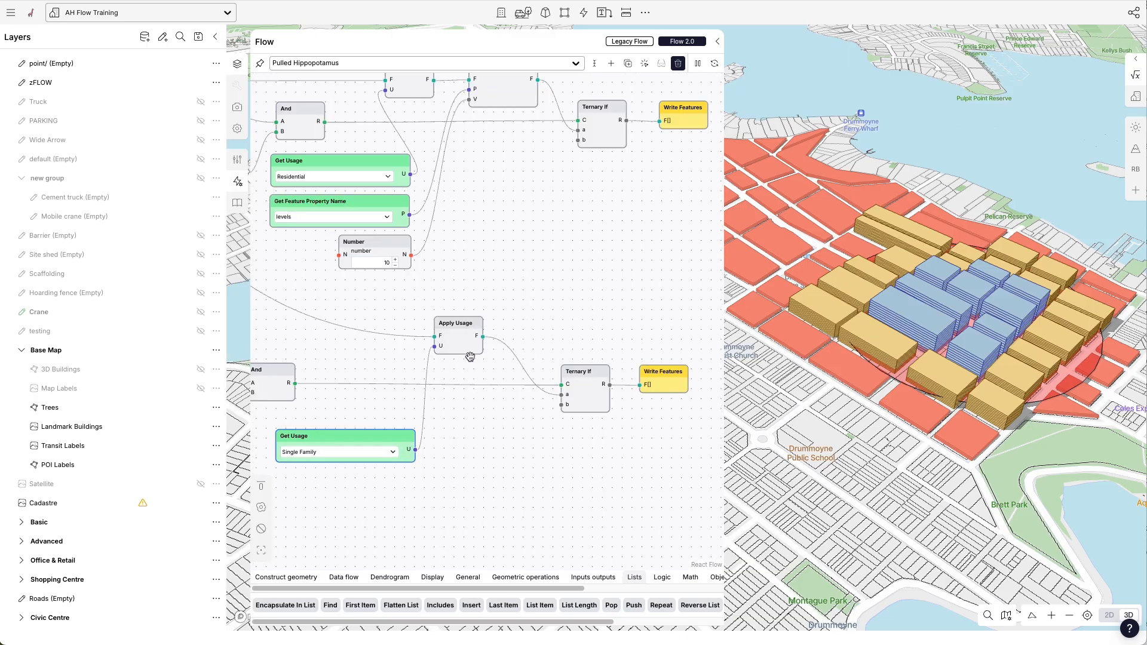
{"action": "scroll", "coordinate": [490, 345], "scroll_direction": "up", "scroll_amount": 1}
{"action": "scroll", "coordinate": [548, 306], "scroll_direction": "down", "scroll_amount": 1}
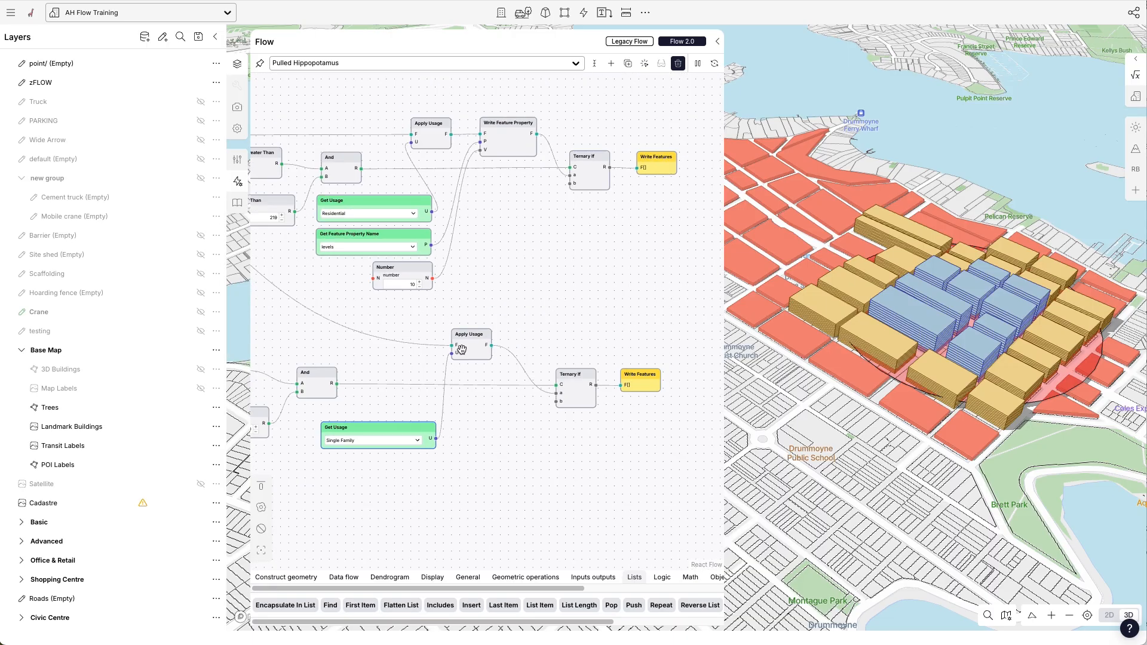
Shift the Single Family branch's Apply Usage and Get Usage nodes away from Ternary If, and inspect the red blocks' height on the map.
{"action": "left_click_drag", "start_coordinate": [466, 335], "coordinate": [458, 339]}
{"action": "left_click_drag", "start_coordinate": [414, 428], "coordinate": [401, 431]}
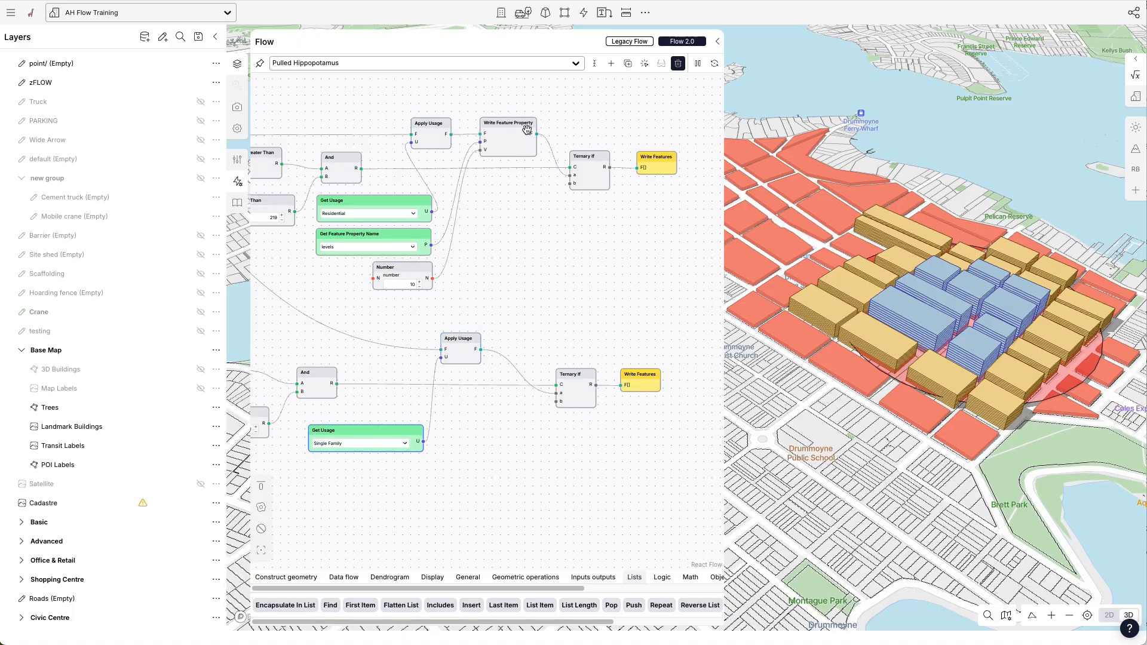
{"action": "scroll", "coordinate": [824, 378], "scroll_direction": "up", "scroll_amount": 8}
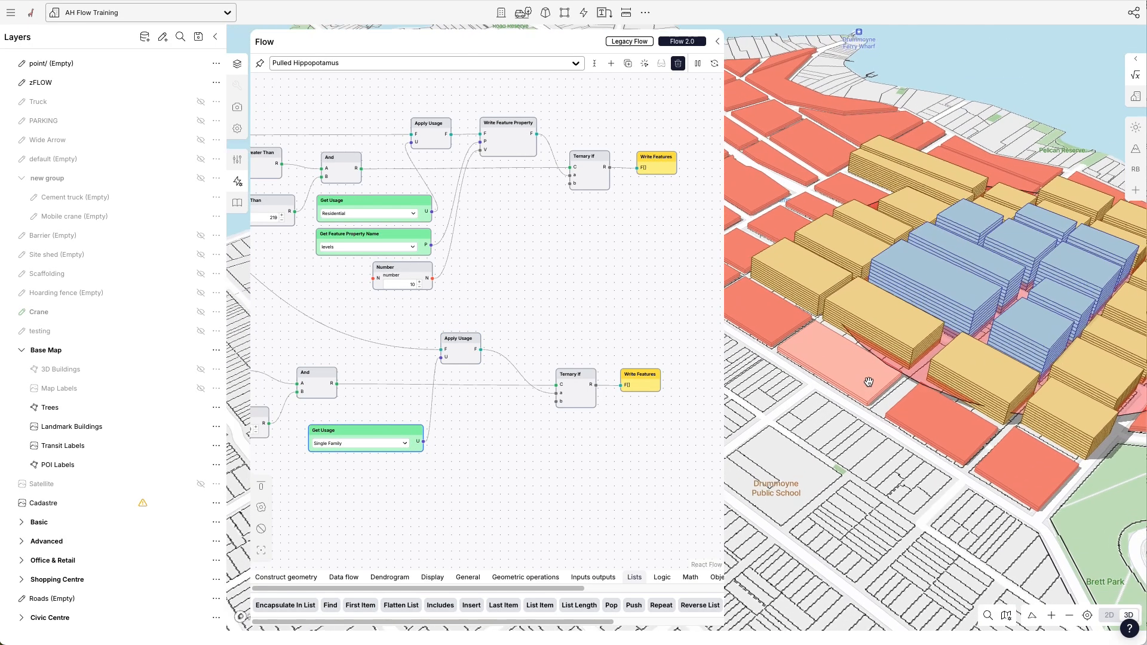
{"action": "scroll", "coordinate": [859, 386], "scroll_direction": "down", "scroll_amount": 5}
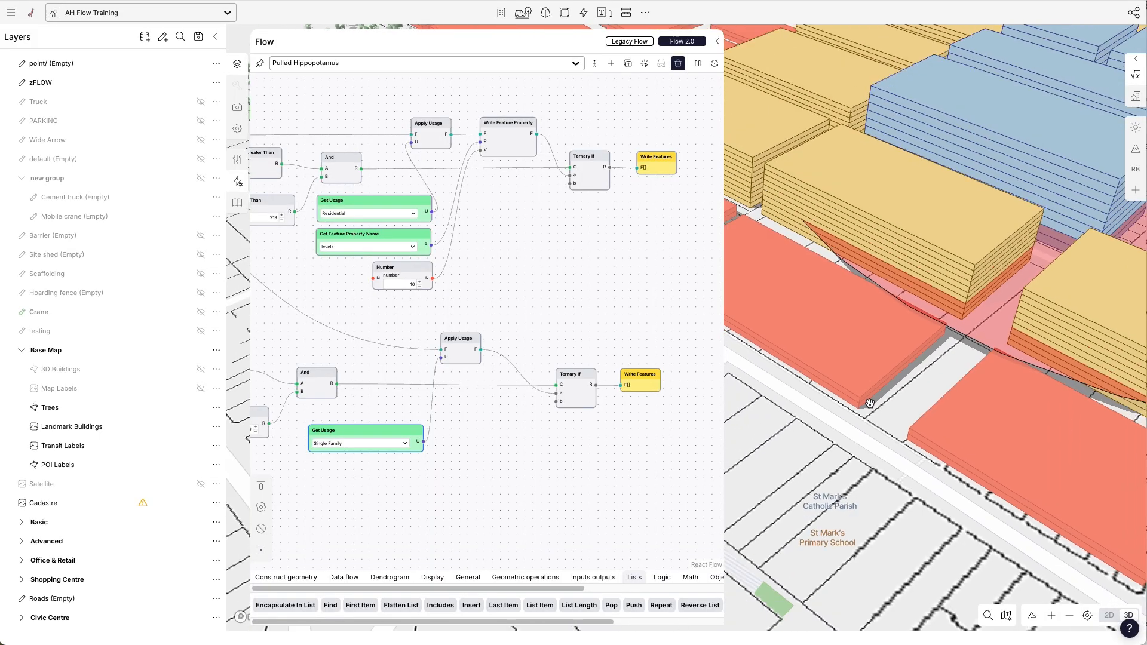
{"action": "scroll", "coordinate": [598, 298], "scroll_direction": "down", "scroll_amount": 1}
{"action": "scroll", "coordinate": [598, 298], "scroll_direction": "down", "scroll_amount": 2}
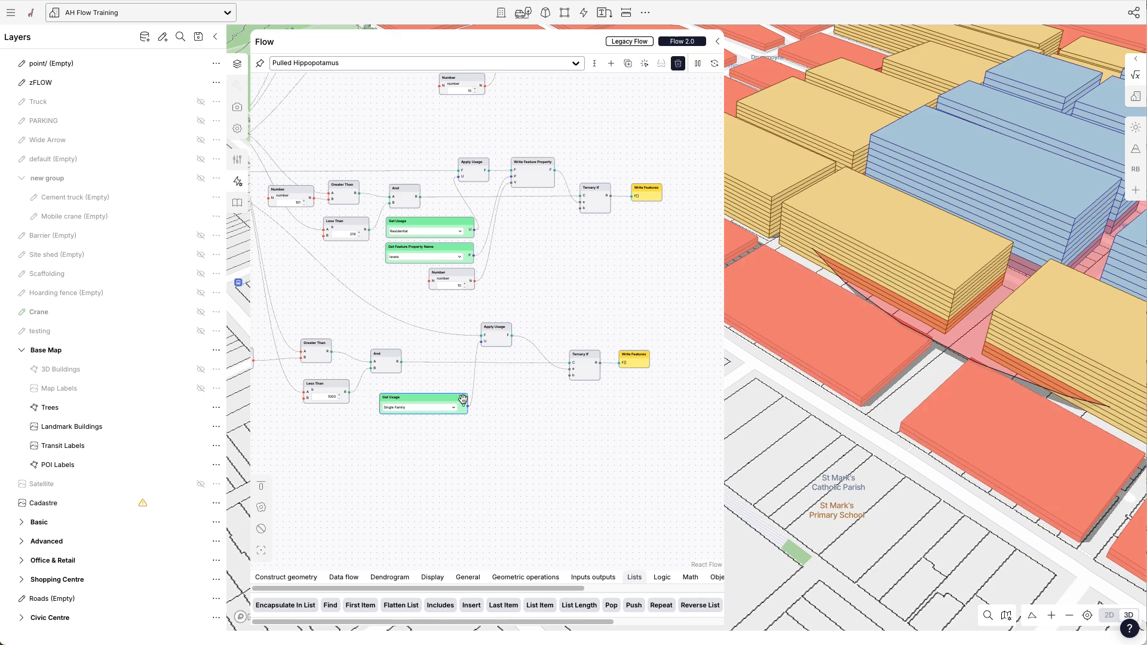
Add a Write Feature Property node between Apply Usage and Ternary If in the Single Family branch.
{"action": "scroll", "coordinate": [462, 396], "scroll_direction": "up", "scroll_amount": 2}
{"action": "double_click", "coordinate": [559, 306]}
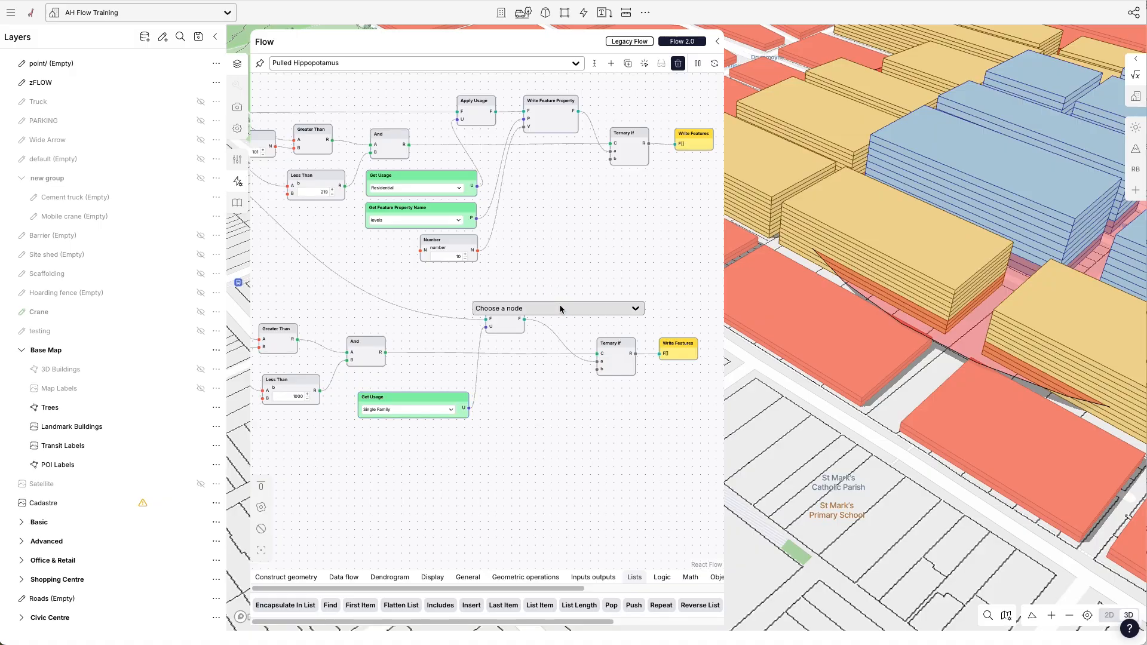
{"action": "type", "text": "write feature"}
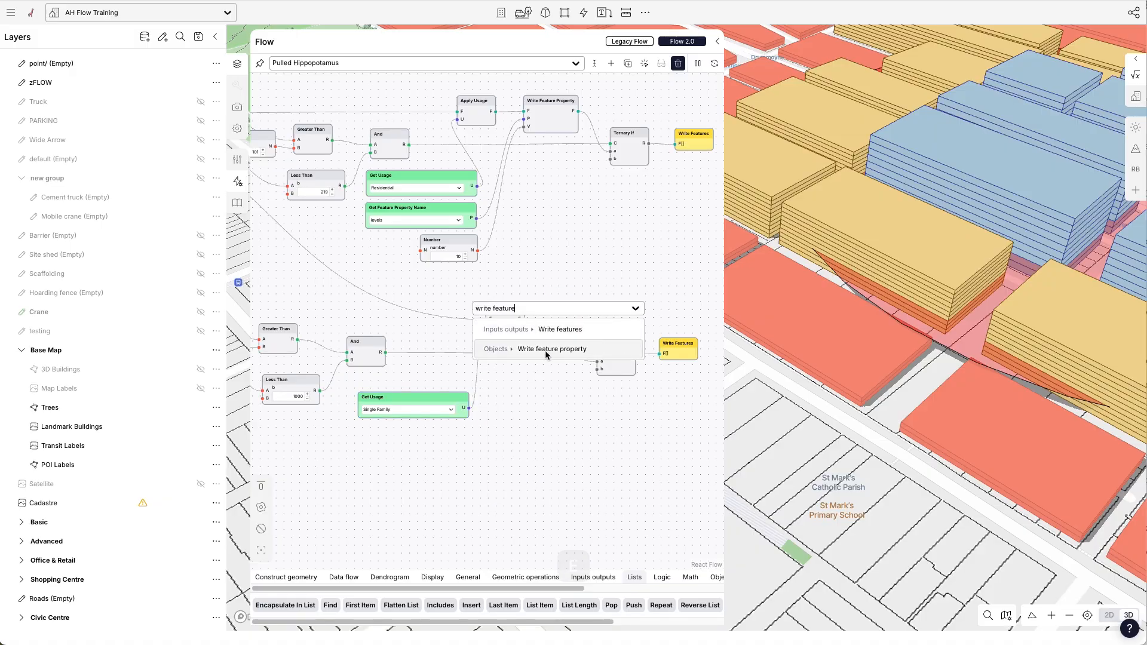
{"action": "left_click", "coordinate": [549, 351]}
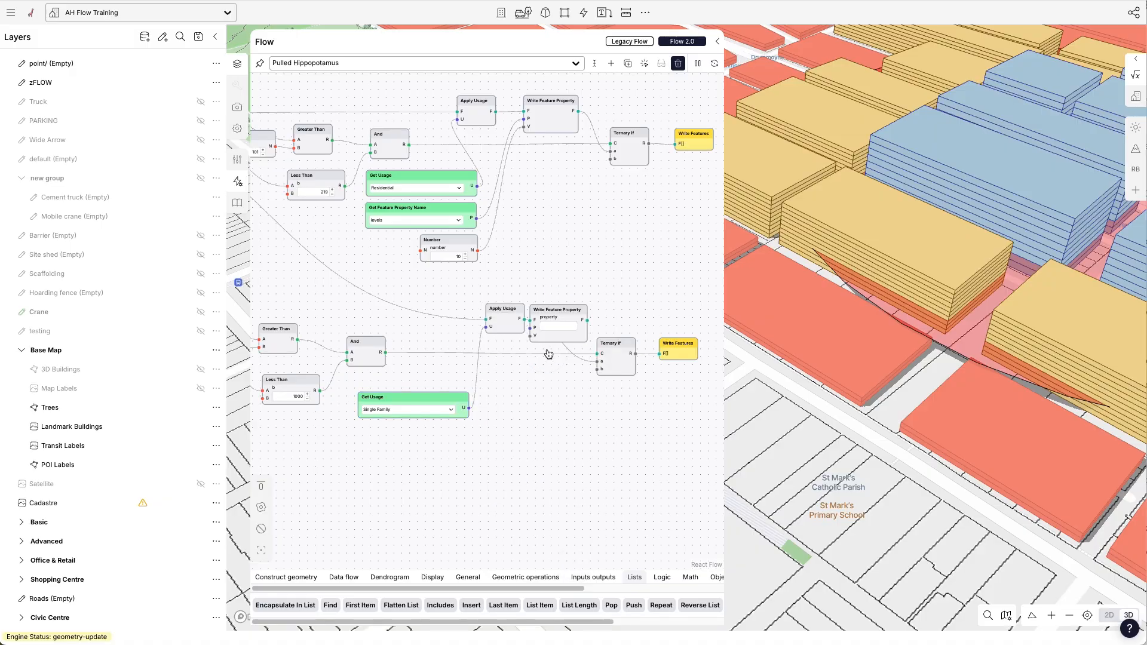
{"action": "left_click_drag", "start_coordinate": [550, 311], "coordinate": [558, 303]}
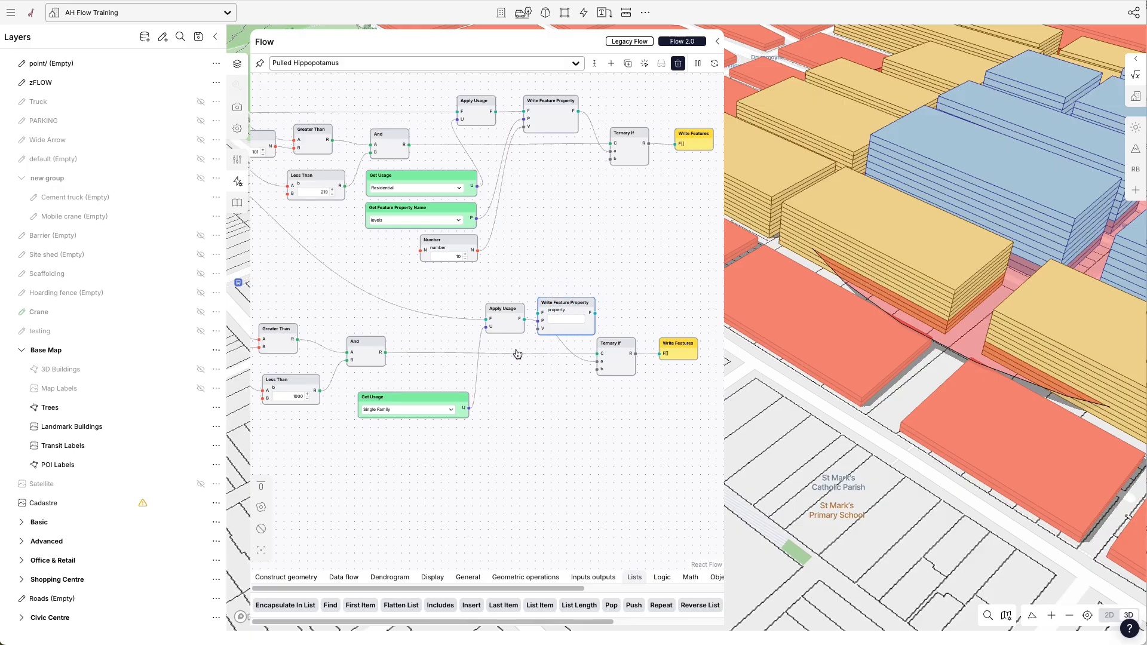
Move the Single Family branch's Write Features and Ternary If nodes farther along to make room for Write Feature Property.
{"action": "scroll", "coordinate": [518, 353], "scroll_direction": "down", "scroll_amount": 3}
{"action": "scroll", "coordinate": [646, 348], "scroll_direction": "up", "scroll_amount": 3}
{"action": "left_click_drag", "start_coordinate": [621, 345], "coordinate": [661, 346]}
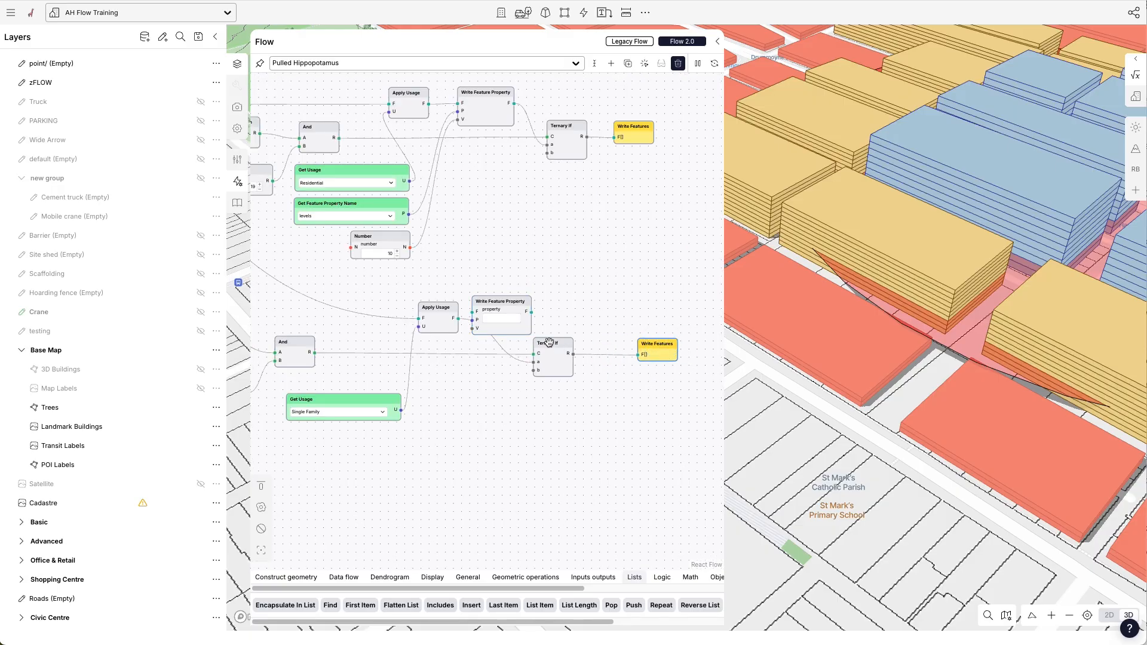
{"action": "left_click_drag", "start_coordinate": [549, 342], "coordinate": [599, 342]}
Wire the new Write Feature Property node from Apply Usage into Ternary If's a input and centre it between them.
{"action": "left_click_drag", "start_coordinate": [492, 303], "coordinate": [583, 362]}
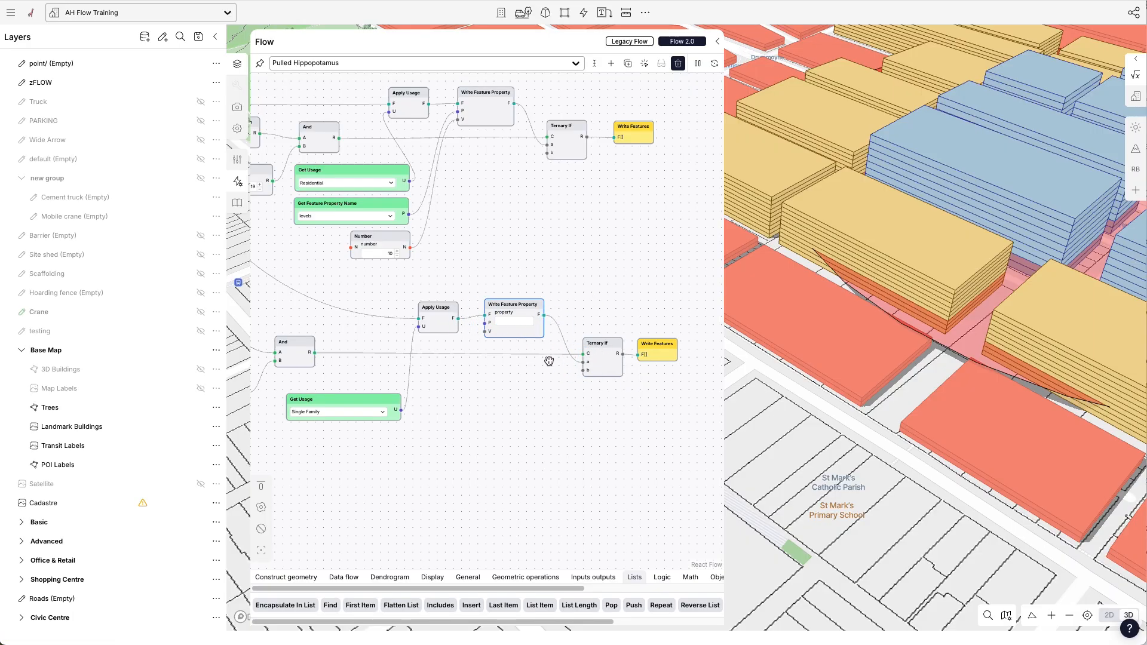
{"action": "left_click_drag", "start_coordinate": [527, 308], "coordinate": [533, 312]}
{"action": "scroll", "coordinate": [580, 307], "scroll_direction": "down", "scroll_amount": 2}
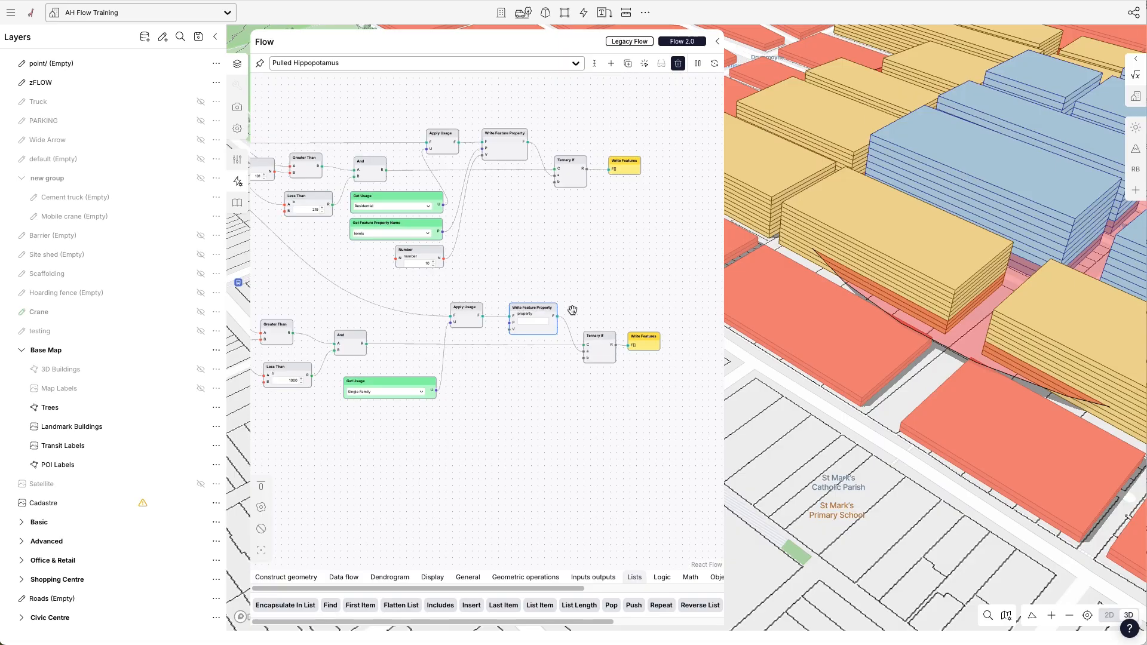
{"action": "scroll", "coordinate": [384, 383], "scroll_direction": "up", "scroll_amount": 3}
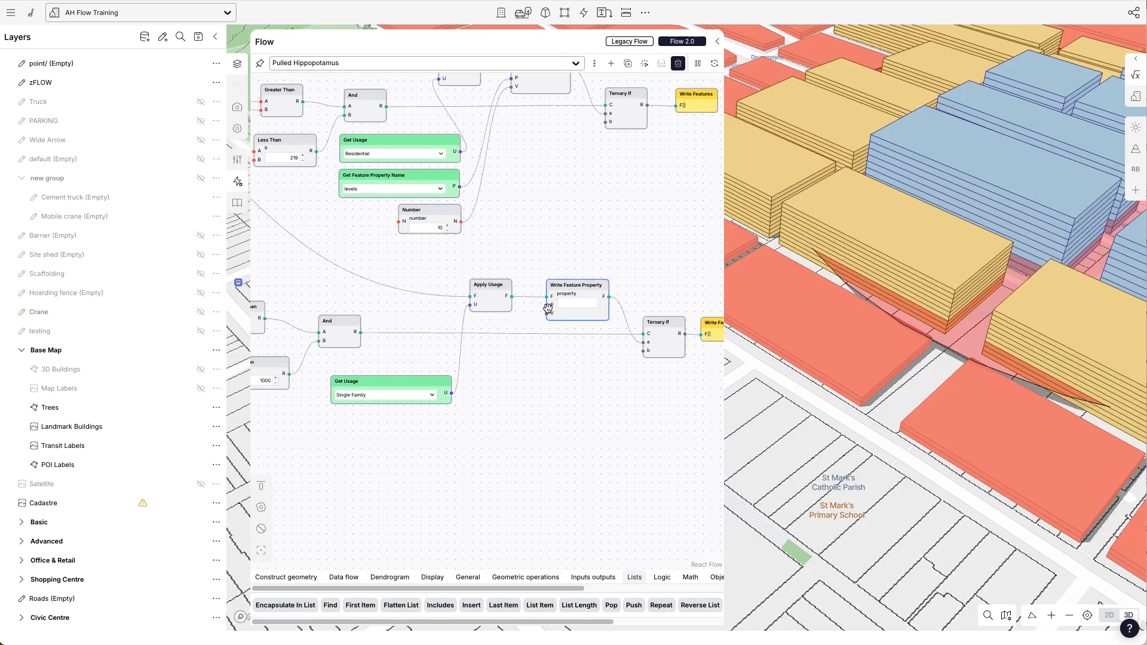
Add a Get Feature Property Name node feeding the new Write Feature Property's P input, and place it below Get Usage.
{"action": "left_click_drag", "start_coordinate": [548, 307], "coordinate": [445, 449]}
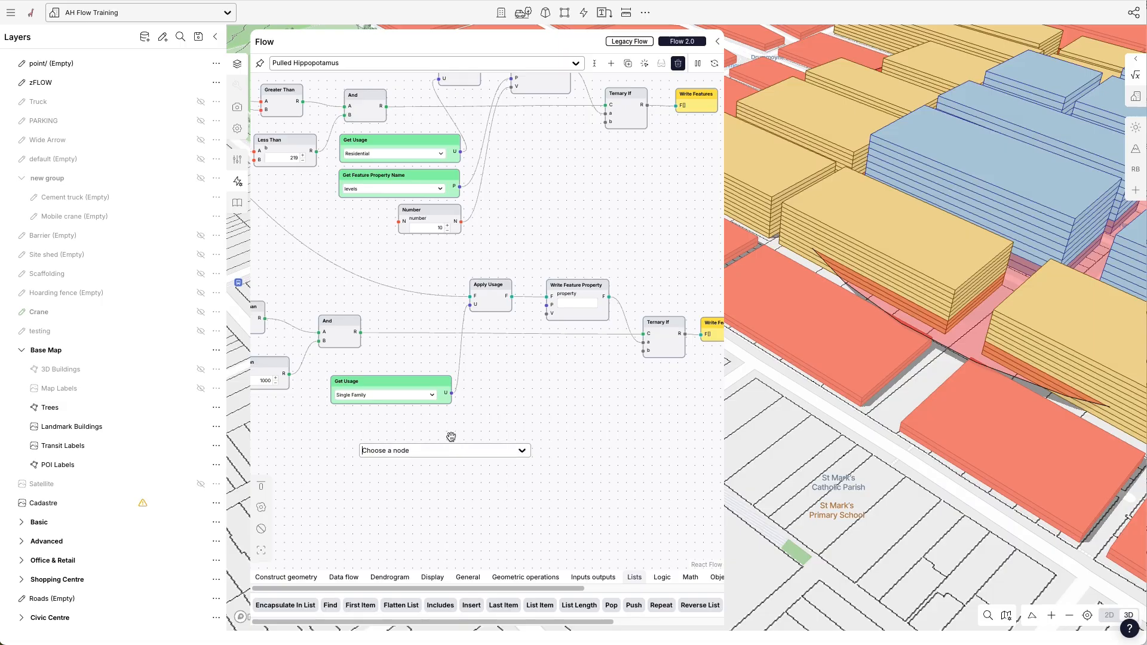
{"action": "type", "text": "get fea"}
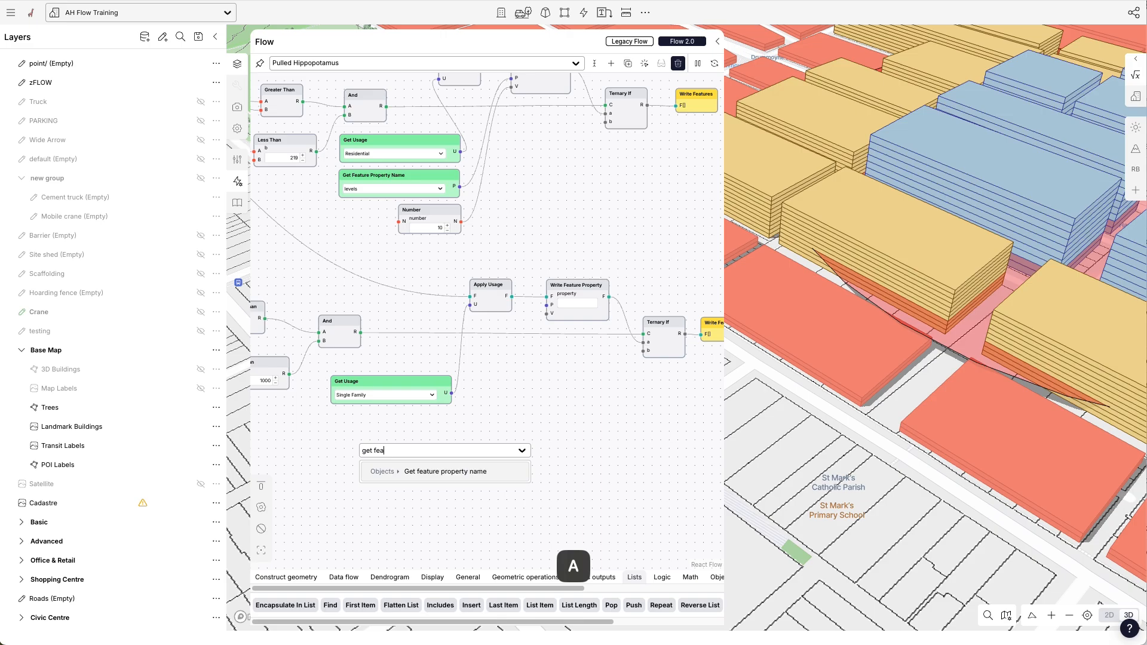
{"action": "left_click", "coordinate": [445, 471]}
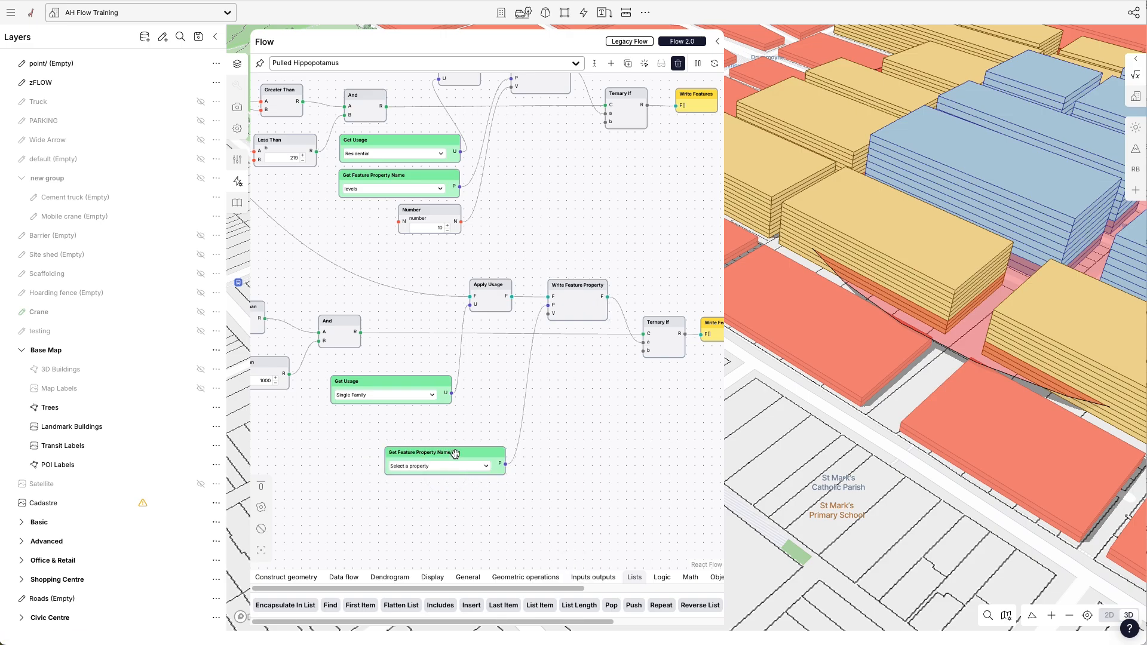
{"action": "left_click_drag", "start_coordinate": [448, 453], "coordinate": [401, 423]}
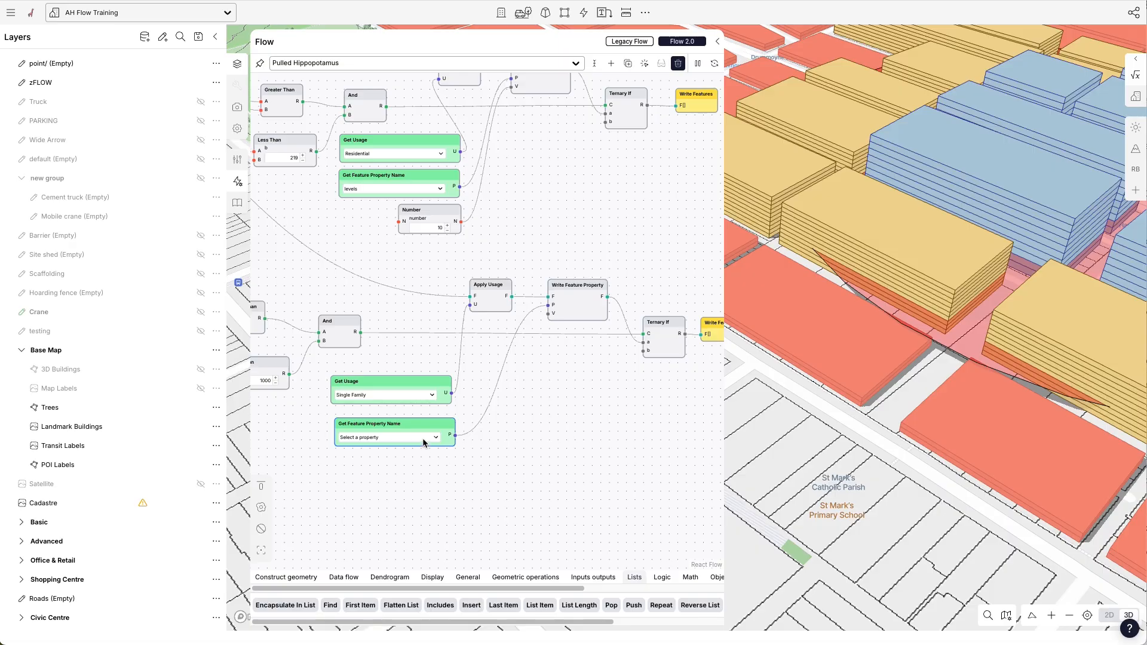
Set the new Get Feature Property Name node's property to levels.
{"action": "left_click", "coordinate": [429, 440]}
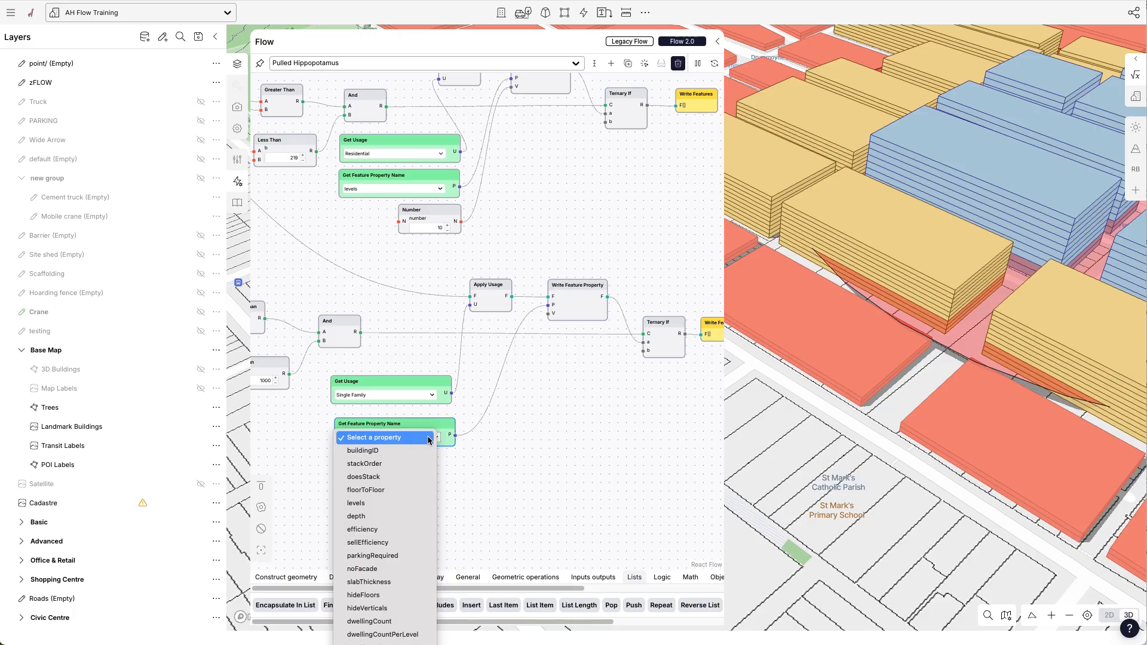
{"action": "type", "text": "le"}
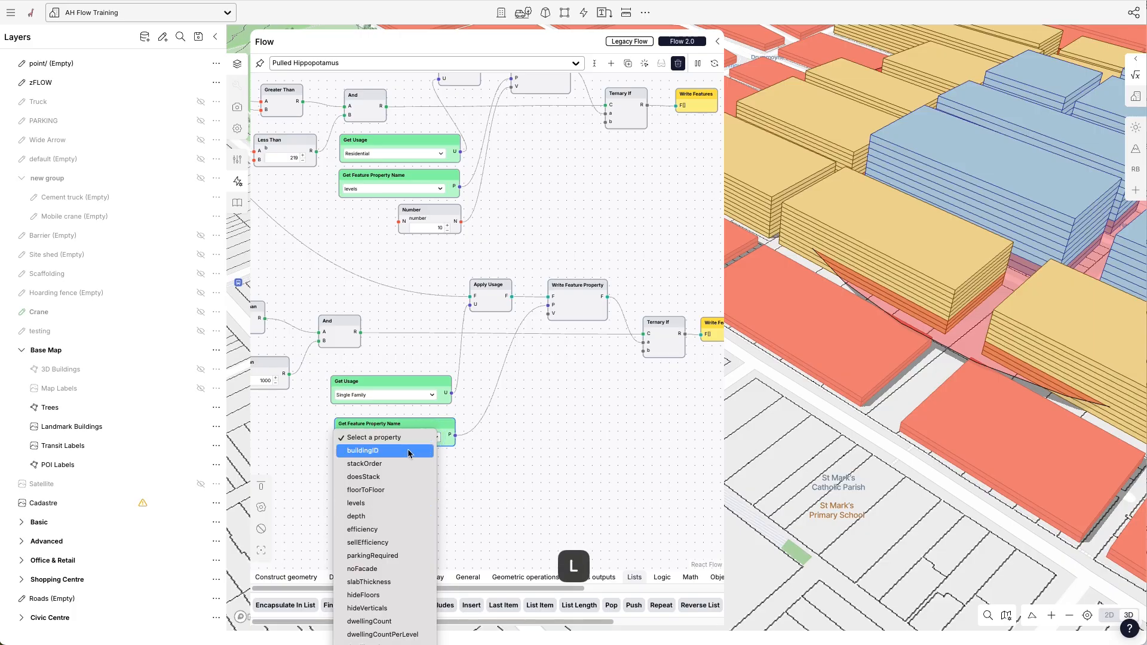
{"action": "left_click", "coordinate": [375, 504]}
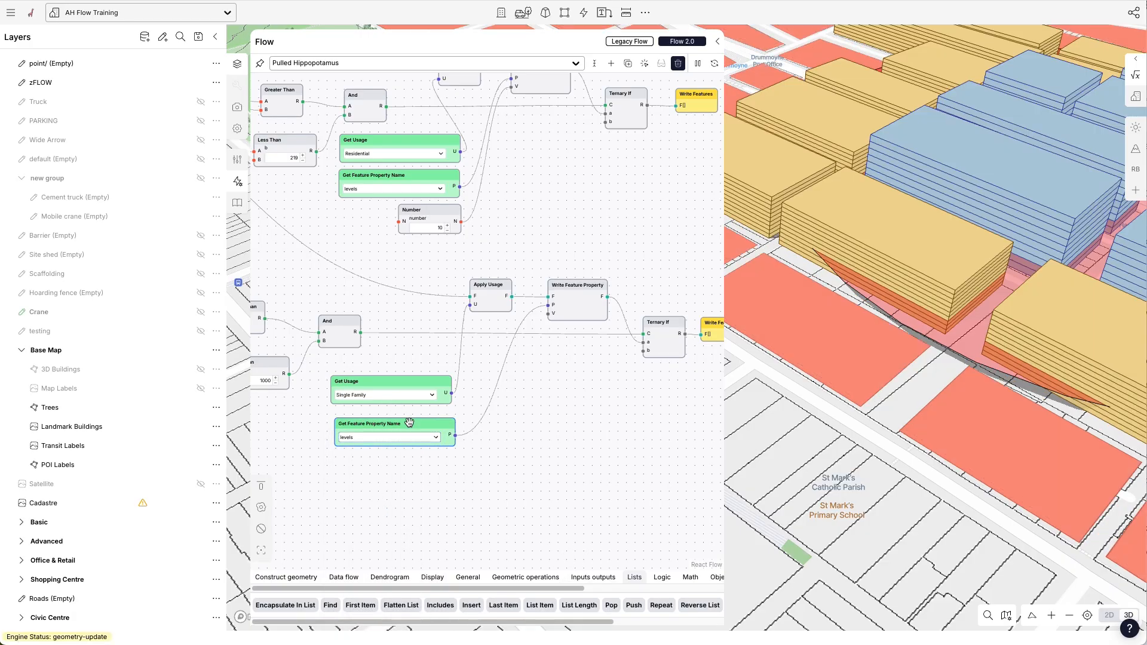
Align Get Feature Property Name under Get Usage and add a Number node below it, feeding the Single Family branch's Write Feature Property V input.
{"action": "left_click_drag", "start_coordinate": [415, 424], "coordinate": [411, 422]}
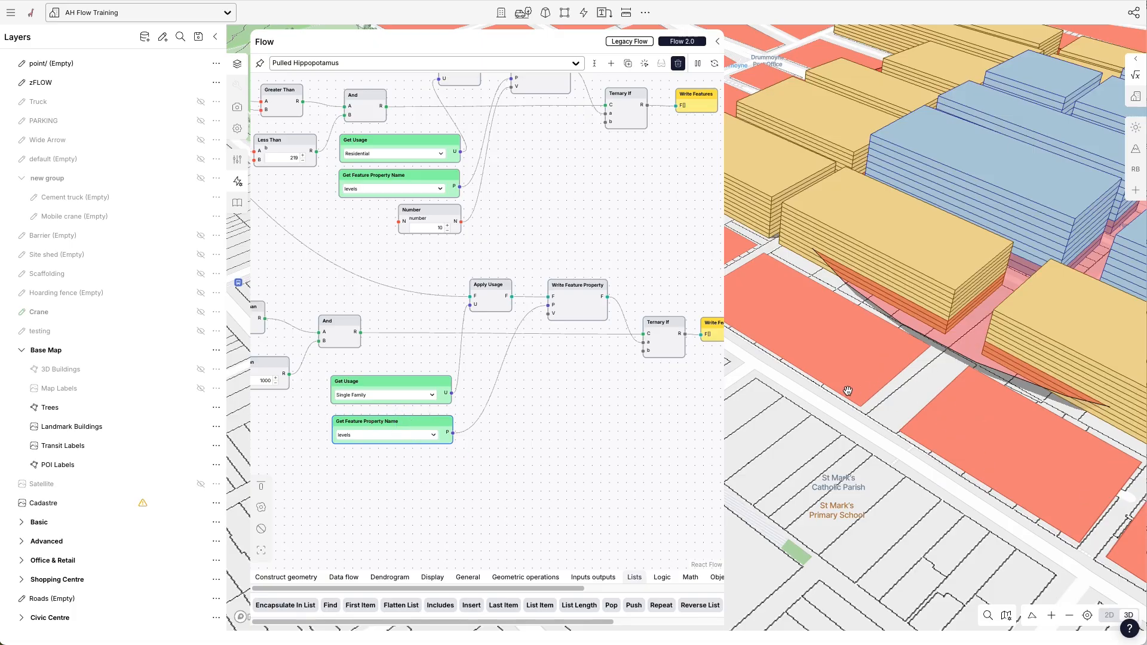
{"action": "left_click_drag", "start_coordinate": [548, 313], "coordinate": [469, 468]}
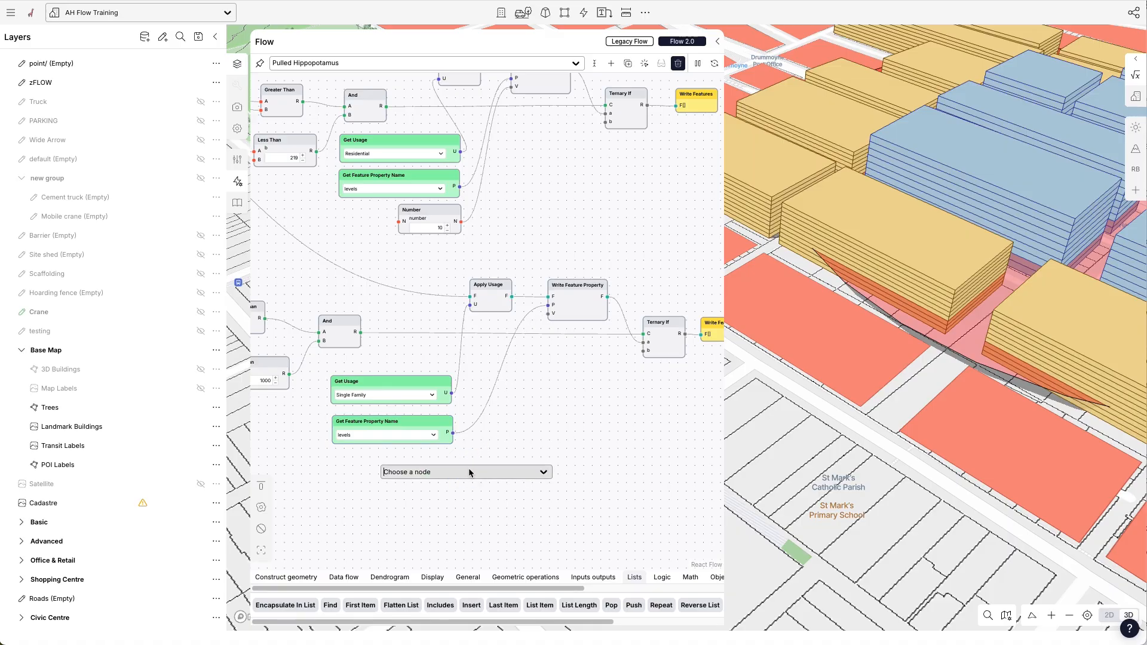
{"action": "left_click", "coordinate": [550, 314]}
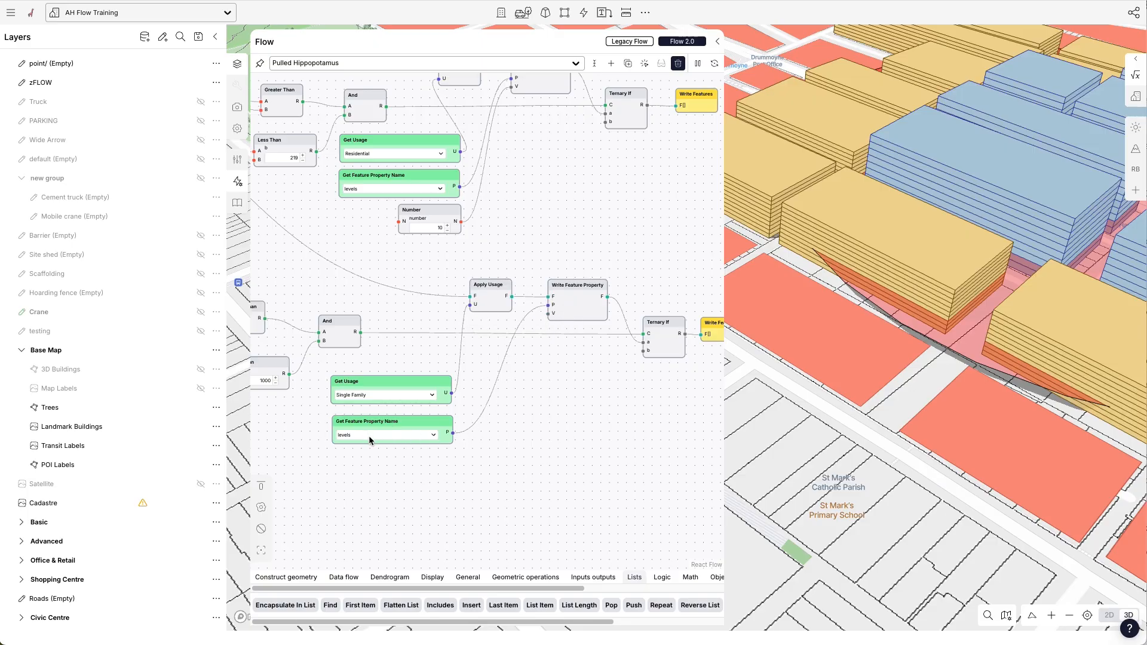
{"action": "left_click_drag", "start_coordinate": [548, 313], "coordinate": [474, 463]}
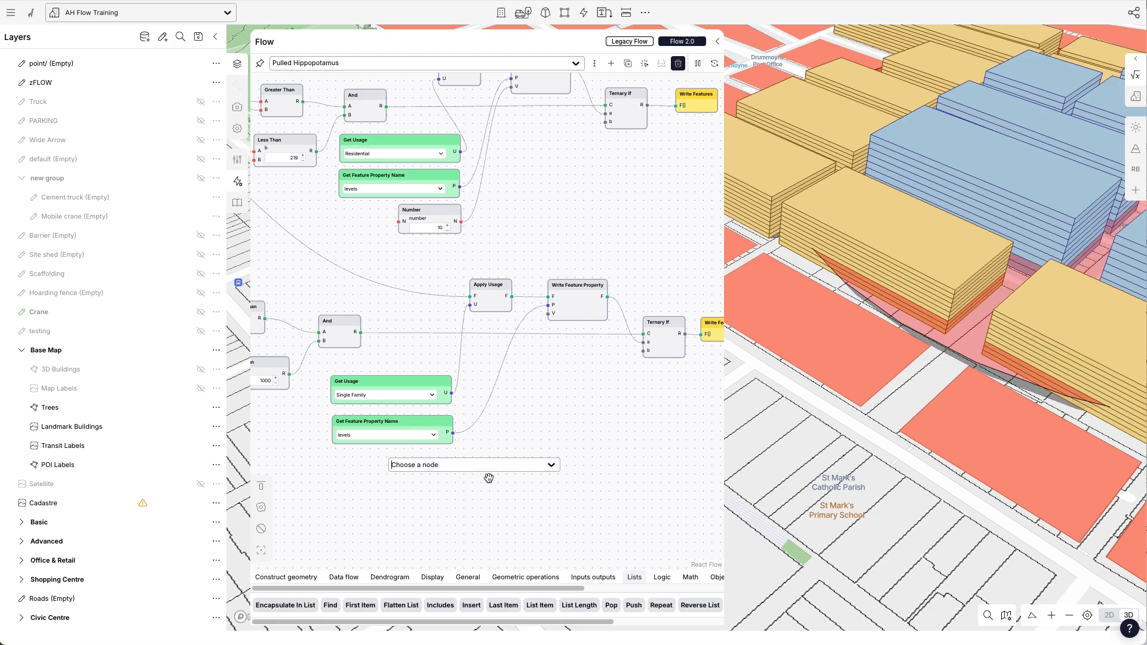
{"action": "type", "text": "number"}
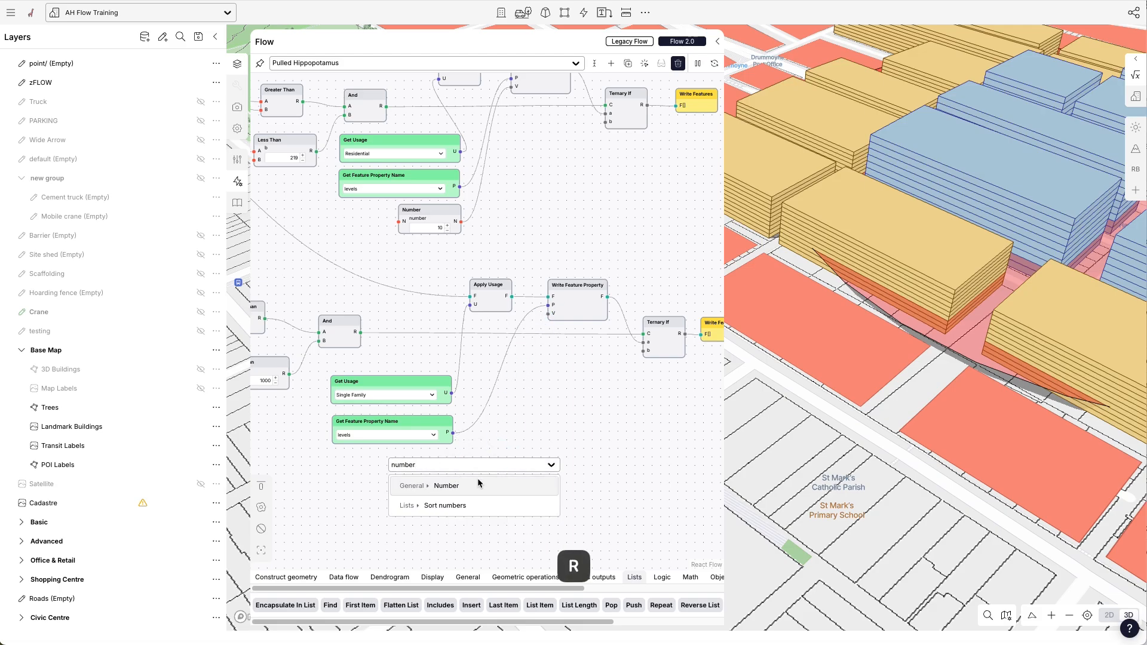
{"action": "left_click", "coordinate": [445, 486]}
{"action": "left_click_drag", "start_coordinate": [478, 465], "coordinate": [429, 456]}
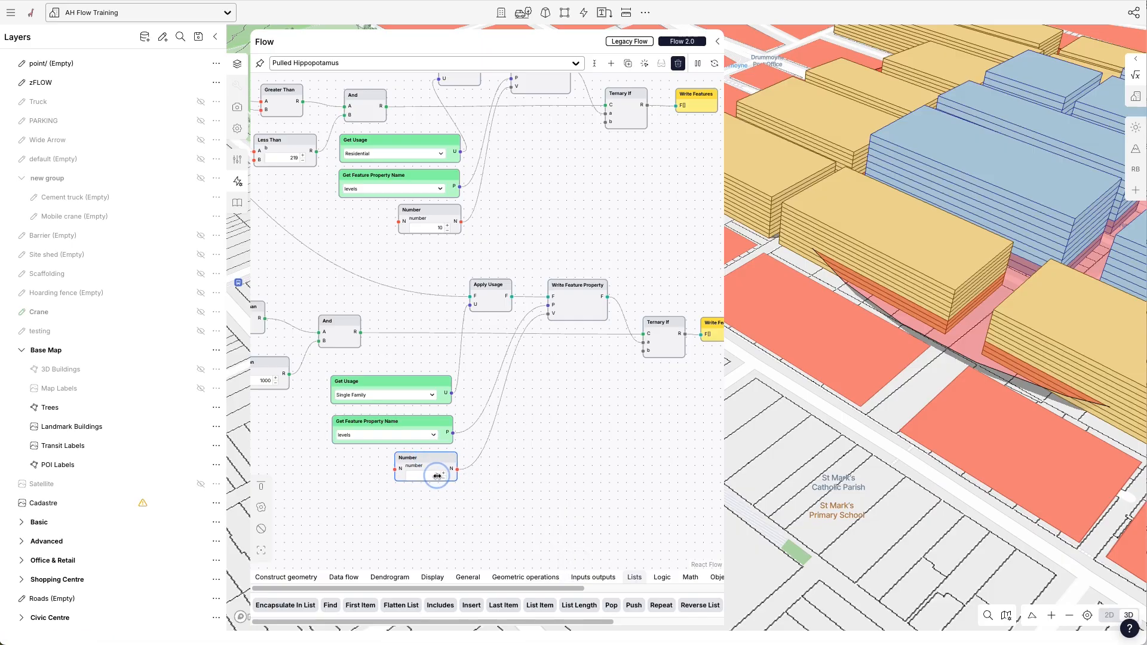
Set the Single Family branch's new Number node to 3.
{"action": "left_click", "coordinate": [438, 476]}
{"action": "type", "text": "3"}
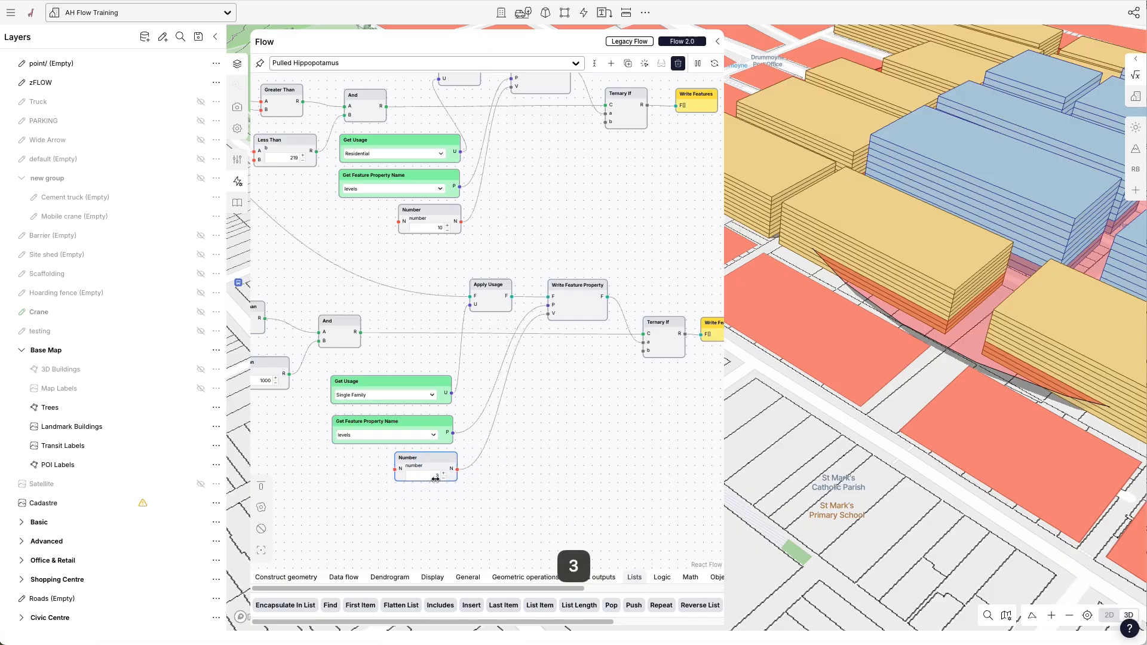
{"action": "left_click", "coordinate": [451, 500]}
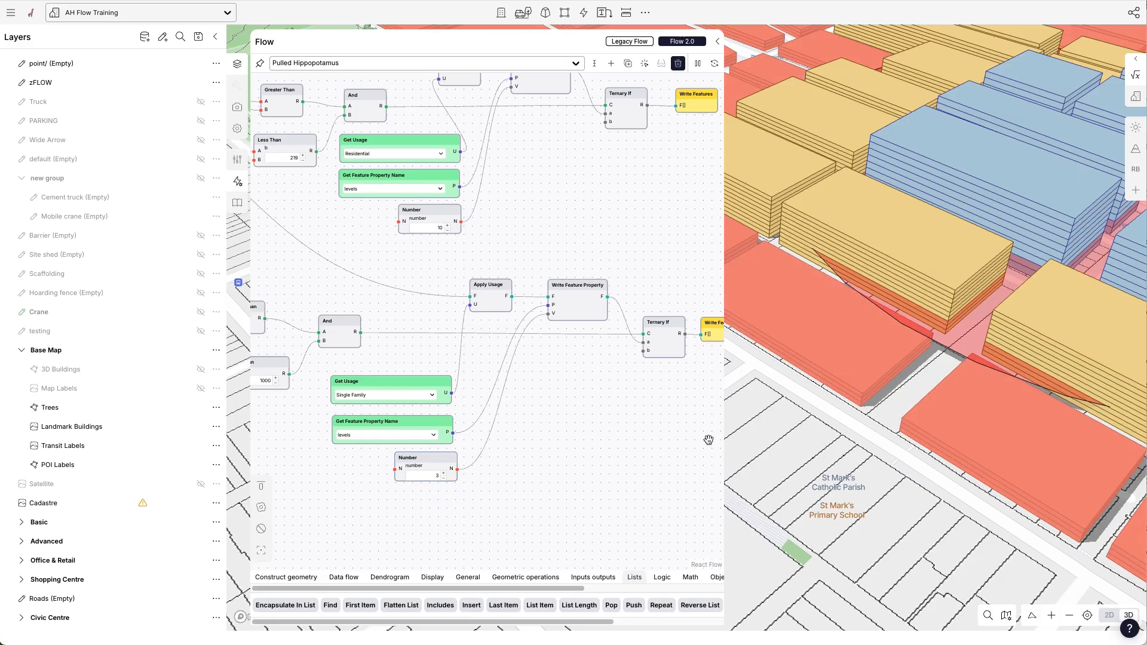
{"action": "scroll", "coordinate": [444, 416], "scroll_direction": "down", "scroll_amount": 3}
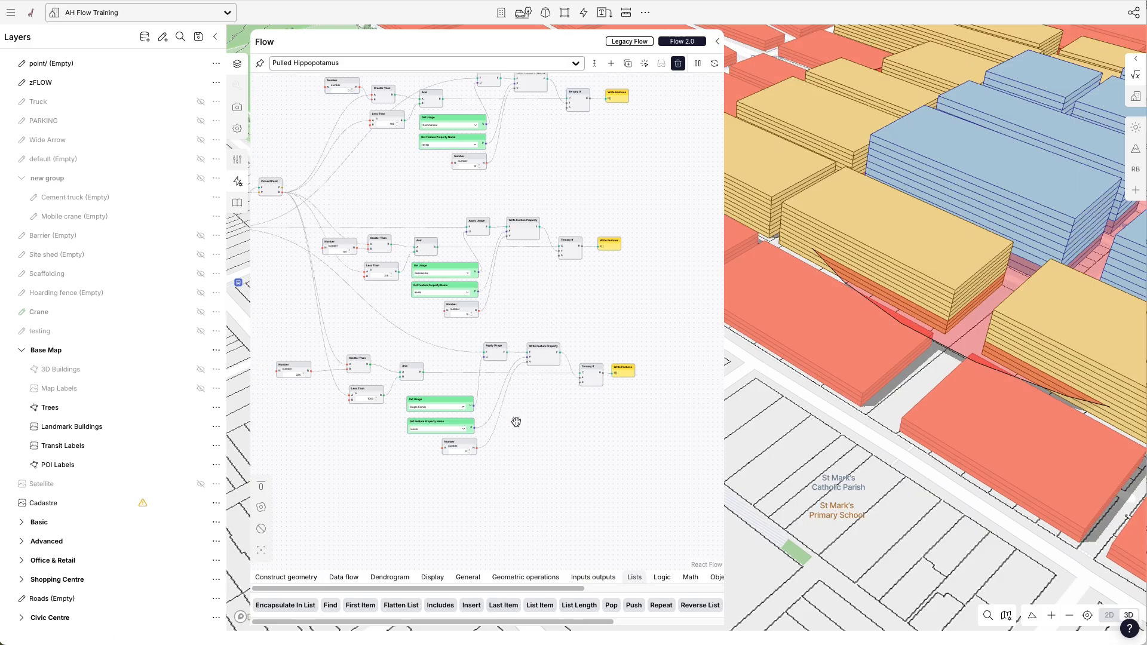
{"action": "scroll", "coordinate": [440, 447], "scroll_direction": "up", "scroll_amount": 3}
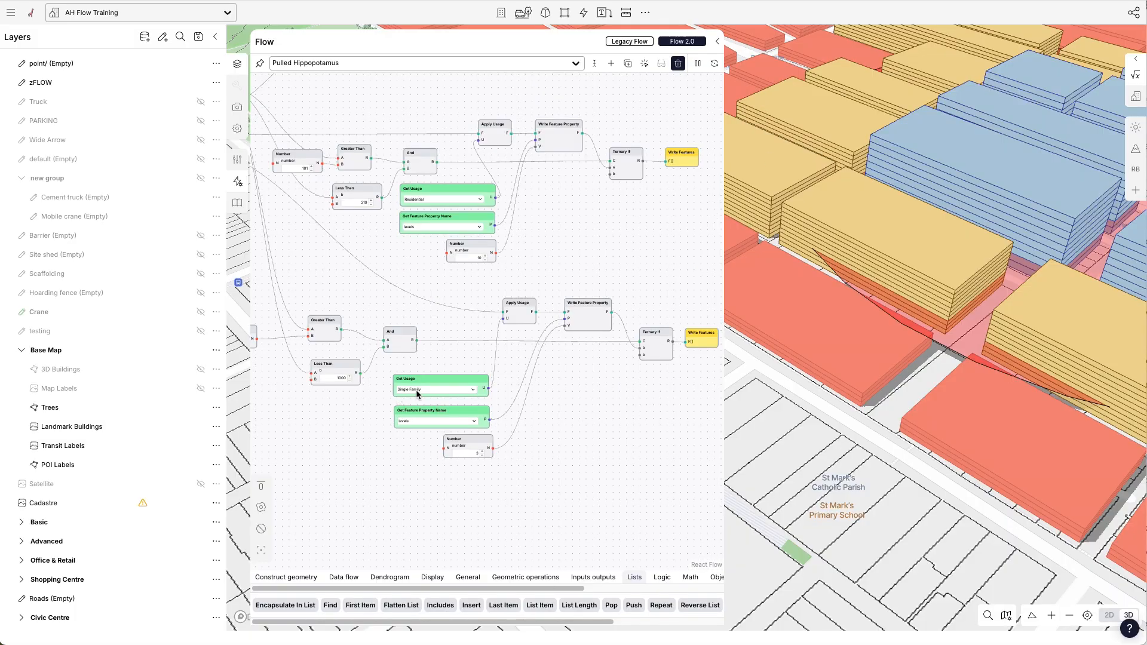
{"action": "scroll", "coordinate": [680, 353], "scroll_direction": "down", "scroll_amount": 2}
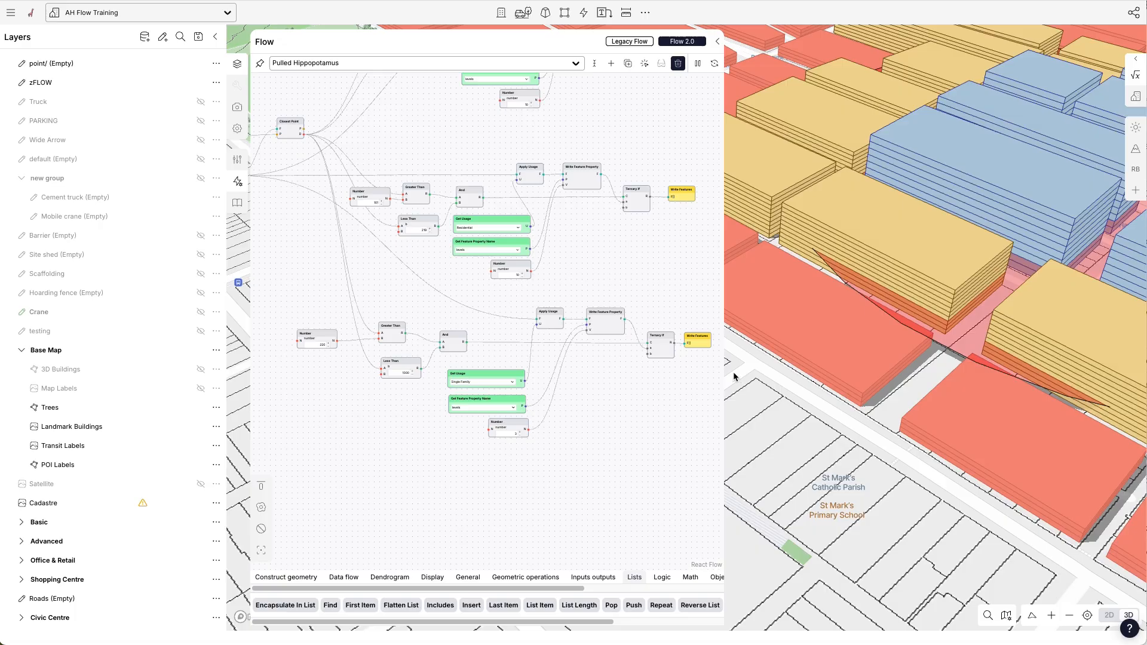
Narrow the flow panel and move the circle's centre point to other city blocks on the map.
{"action": "left_click_drag", "start_coordinate": [723, 378], "coordinate": [653, 377]}
{"action": "scroll", "coordinate": [820, 397], "scroll_direction": "down", "scroll_amount": 3}
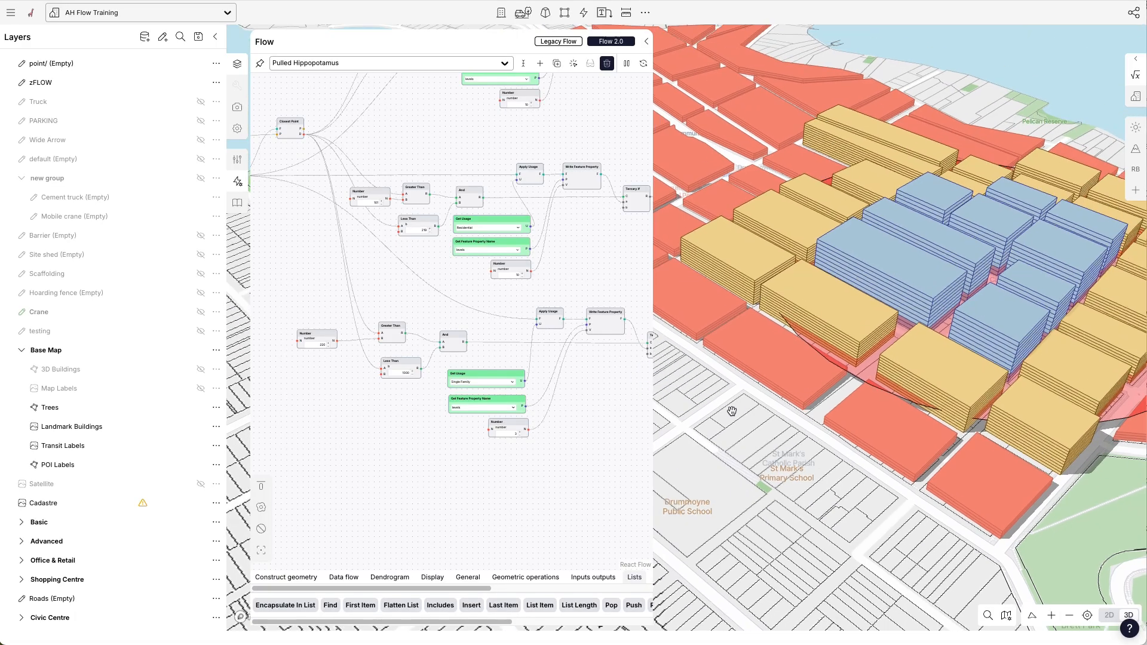
{"action": "left_click", "coordinate": [854, 376]}
{"action": "scroll", "coordinate": [886, 386], "scroll_direction": "down", "scroll_amount": 3}
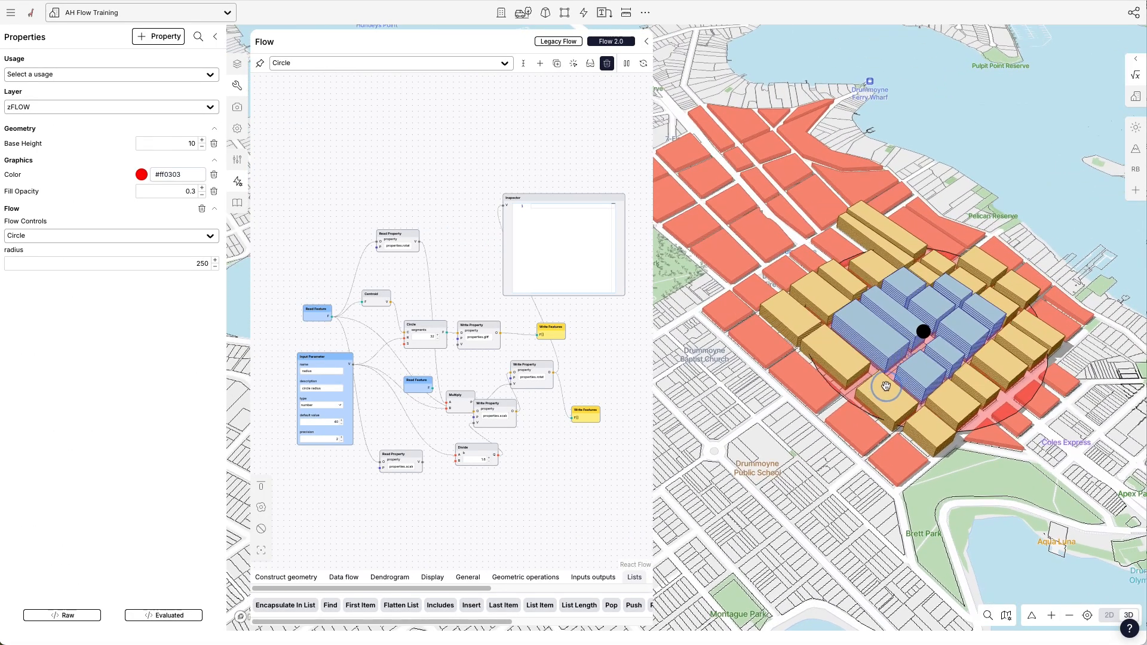
{"action": "left_click_drag", "start_coordinate": [922, 324], "coordinate": [893, 295]}
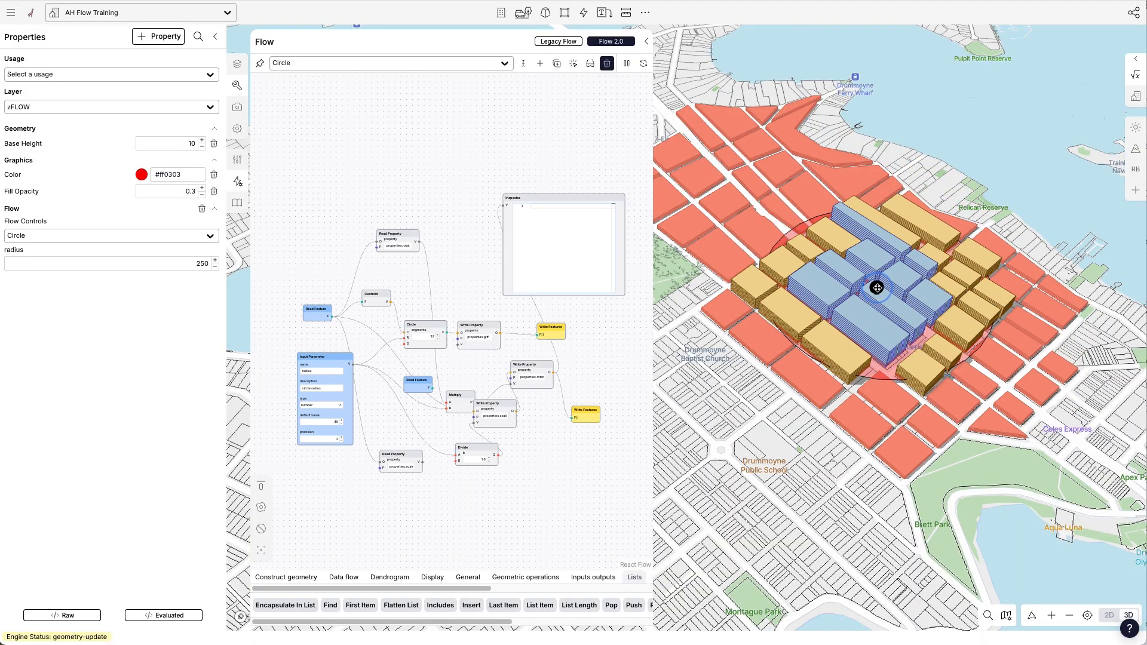
Open the flow of a red block just outside the circle and shift its Reference Feature node slightly upward.
{"action": "left_click", "coordinate": [808, 384]}
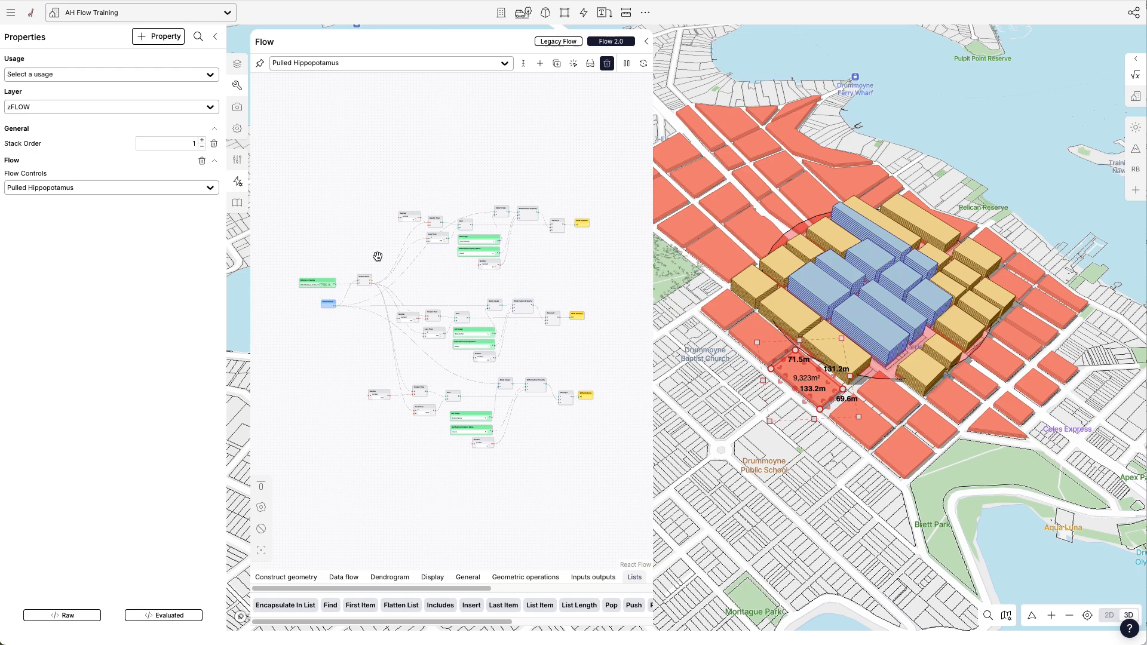
{"action": "scroll", "coordinate": [266, 281], "scroll_direction": "up", "scroll_amount": 5}
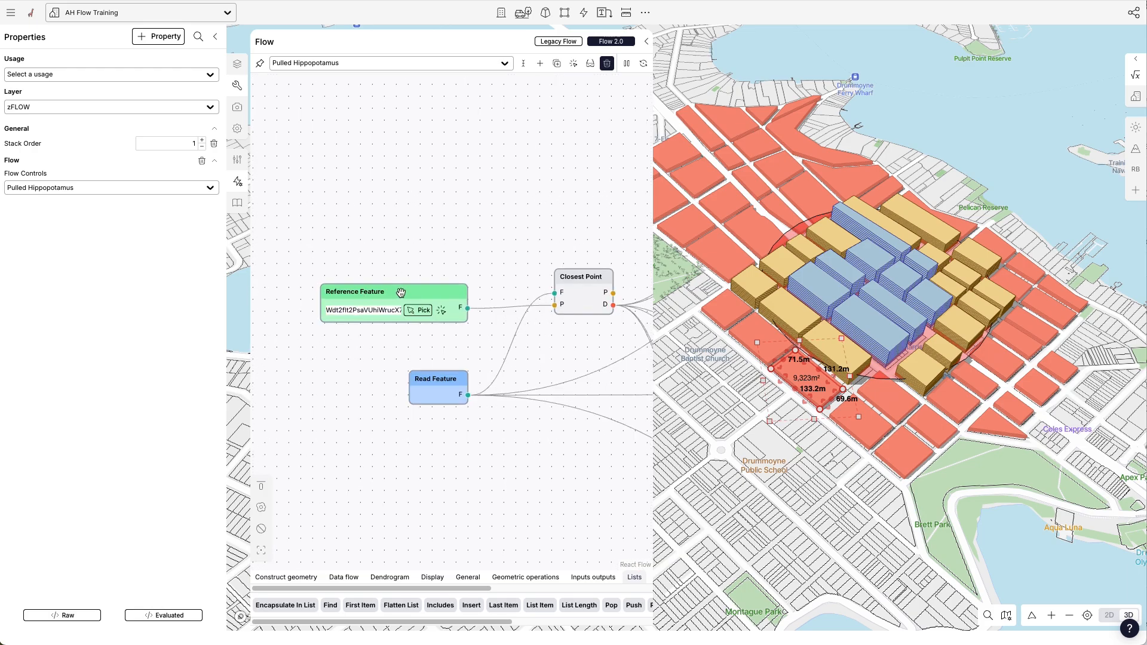
{"action": "left_click_drag", "start_coordinate": [401, 292], "coordinate": [392, 272]}
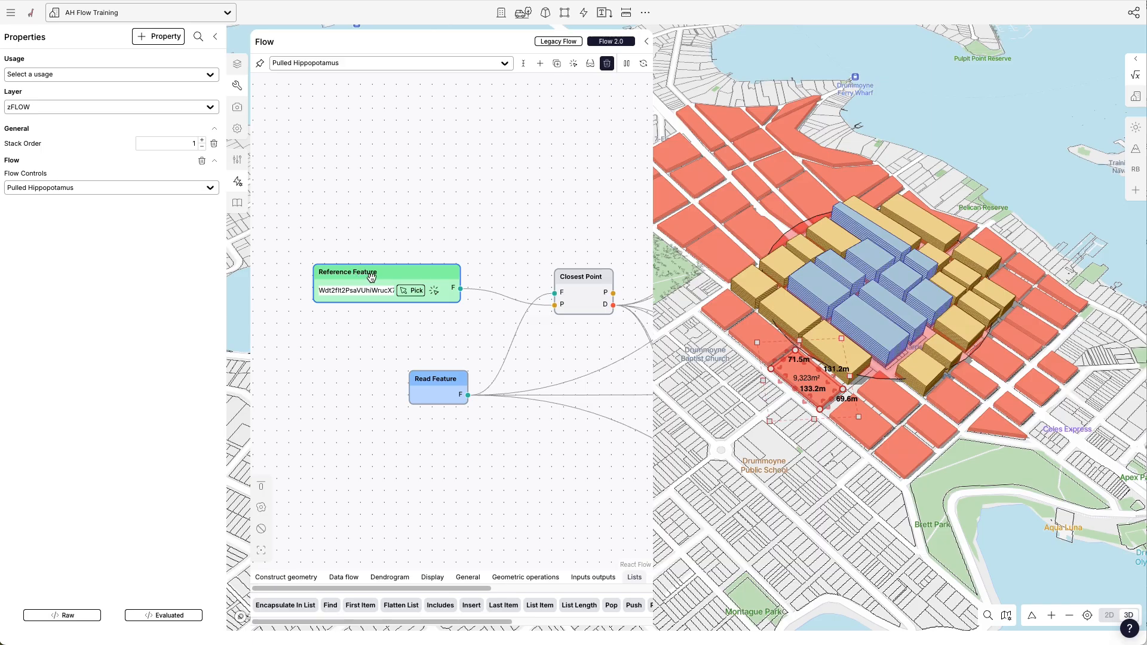
Move the circle's centre point away from the city blocks, out onto the water near Pelican Reserve.
{"action": "left_click", "coordinate": [889, 341]}
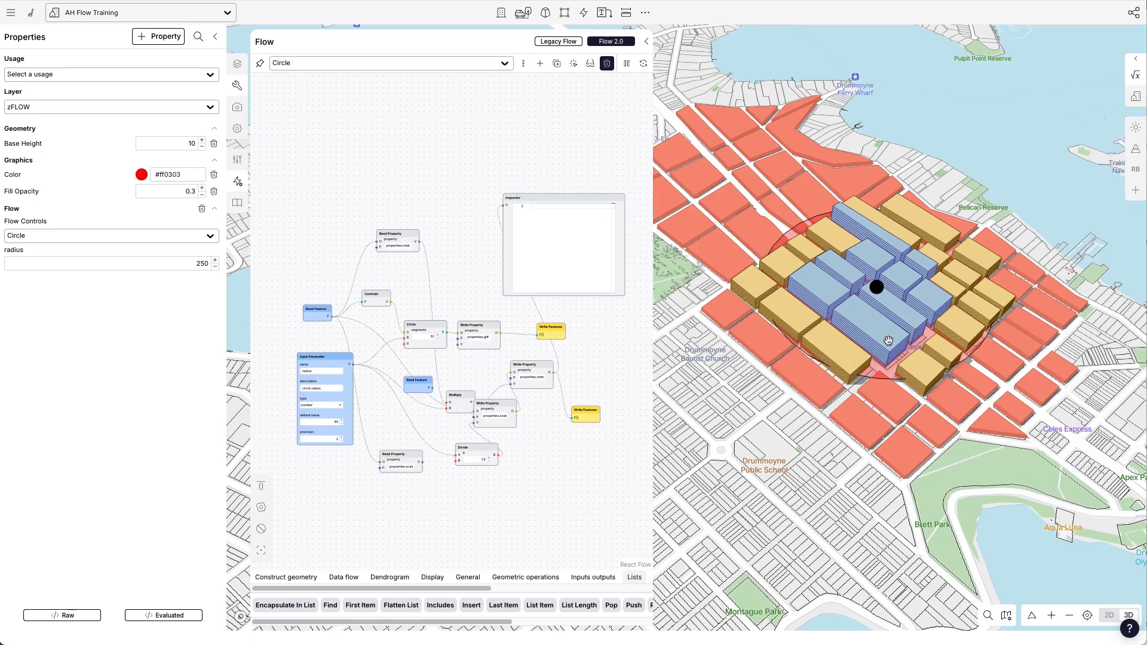
{"action": "left_click_drag", "start_coordinate": [877, 289], "coordinate": [1025, 148]}
{"action": "scroll", "coordinate": [983, 161], "scroll_direction": "down", "scroll_amount": 5}
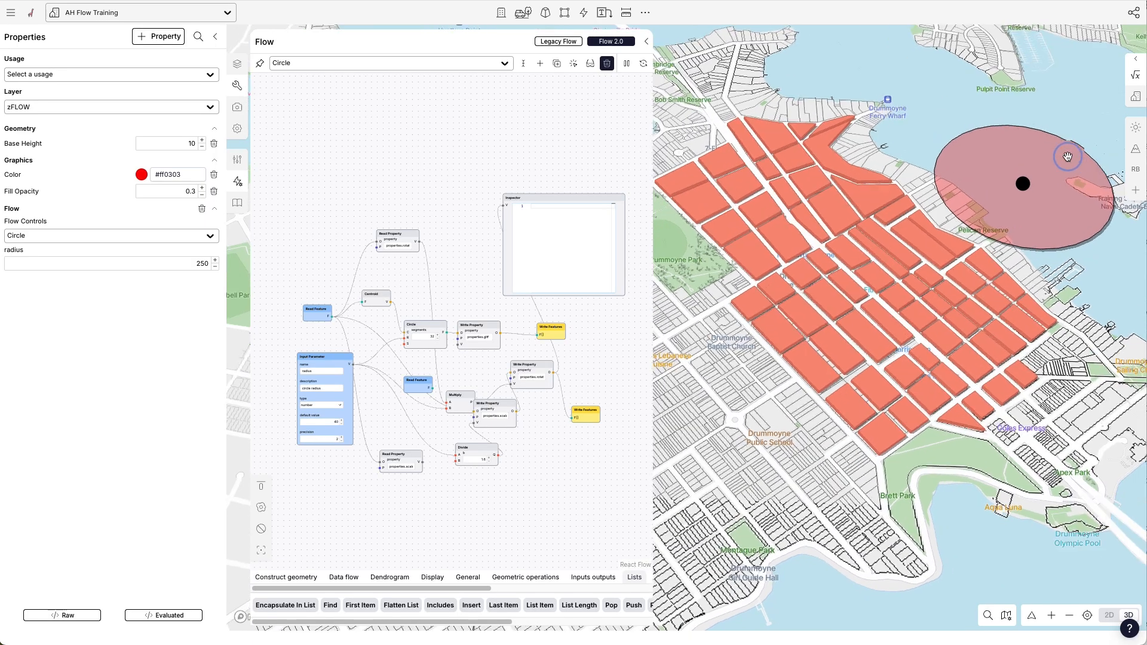
{"action": "scroll", "coordinate": [1058, 207], "scroll_direction": "up", "scroll_amount": 3}
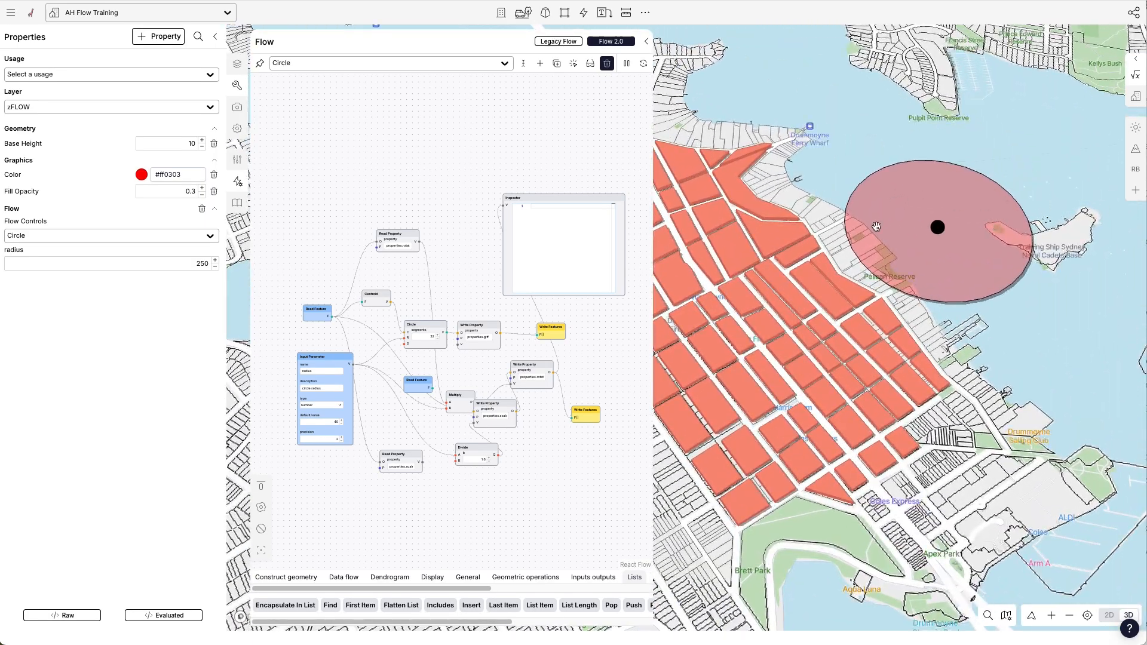
Open the flow of a block near Pelican Reserve and inspect its Reference Feature node's picked feature.
{"action": "left_click", "coordinate": [845, 288]}
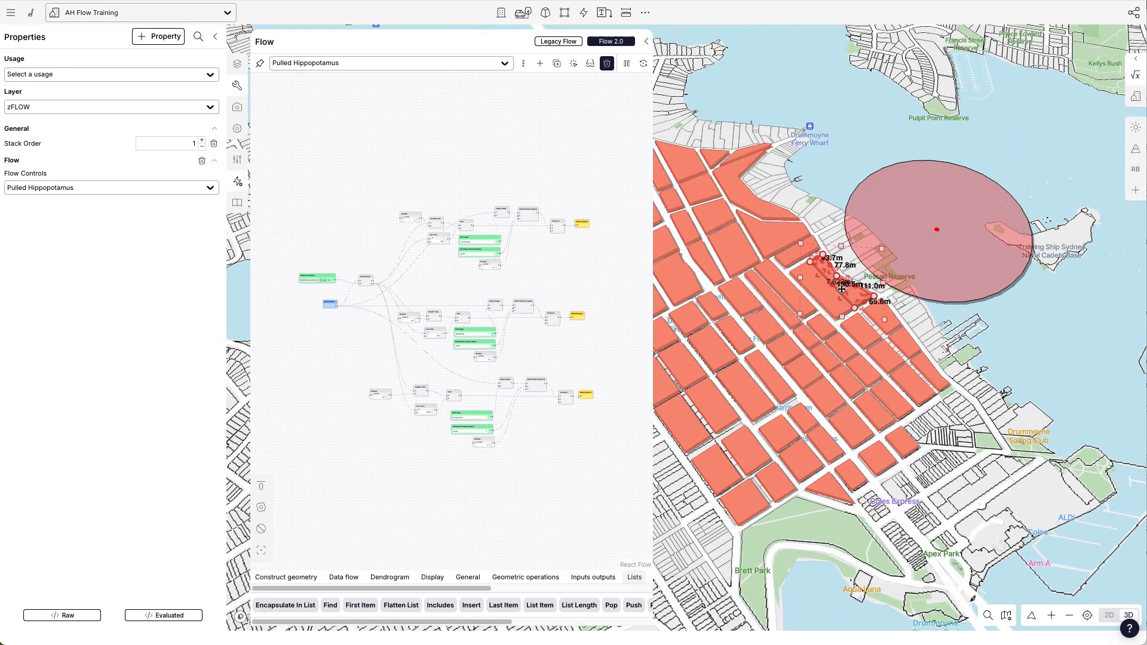
{"action": "scroll", "coordinate": [322, 280], "scroll_direction": "up", "scroll_amount": 5}
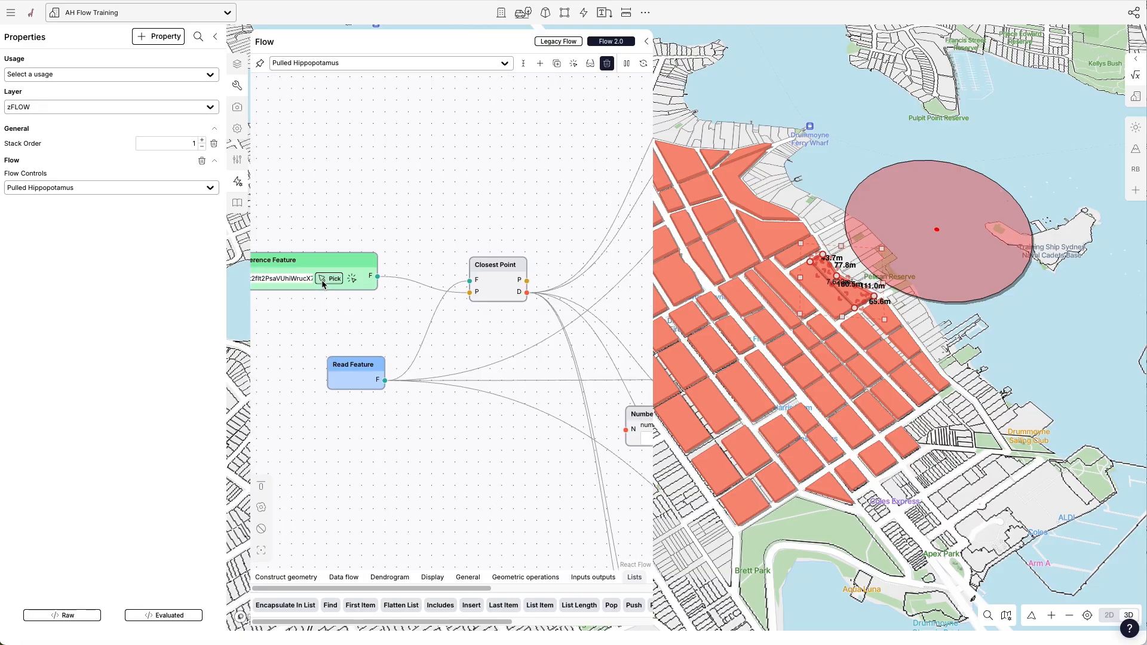
{"action": "scroll", "coordinate": [330, 277], "scroll_direction": "down", "scroll_amount": 2}
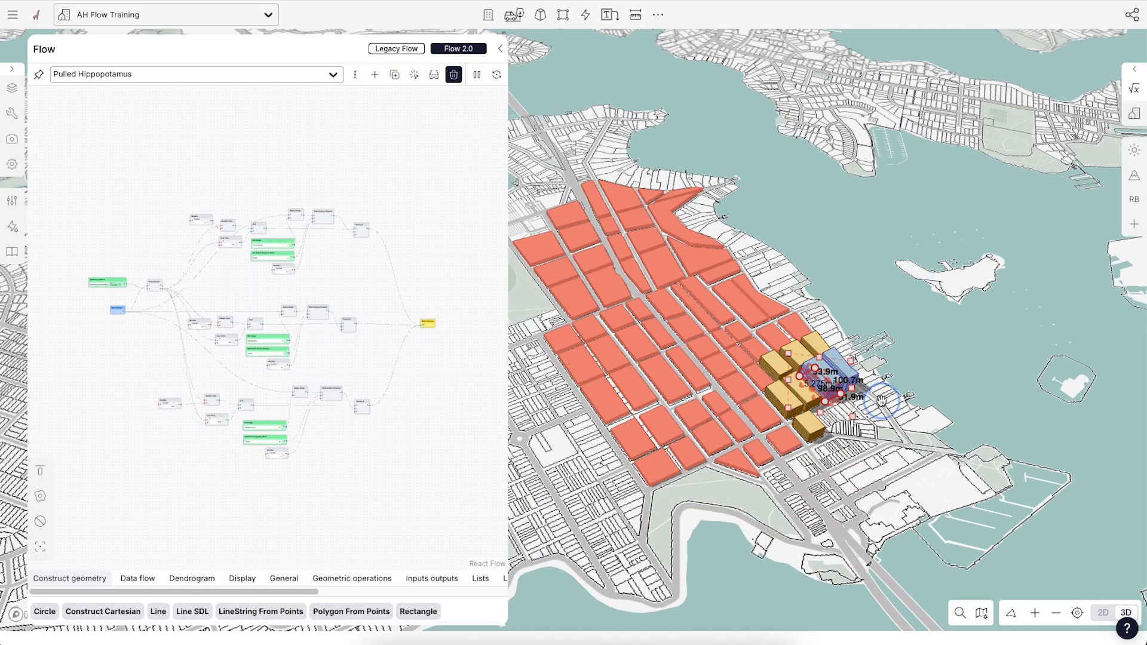
Open a blue block's flow and examine how the three branches' Ternary If outputs connect to the shared Write Features node.
{"action": "left_click", "coordinate": [854, 407]}
{"action": "left_click", "coordinate": [862, 395]}
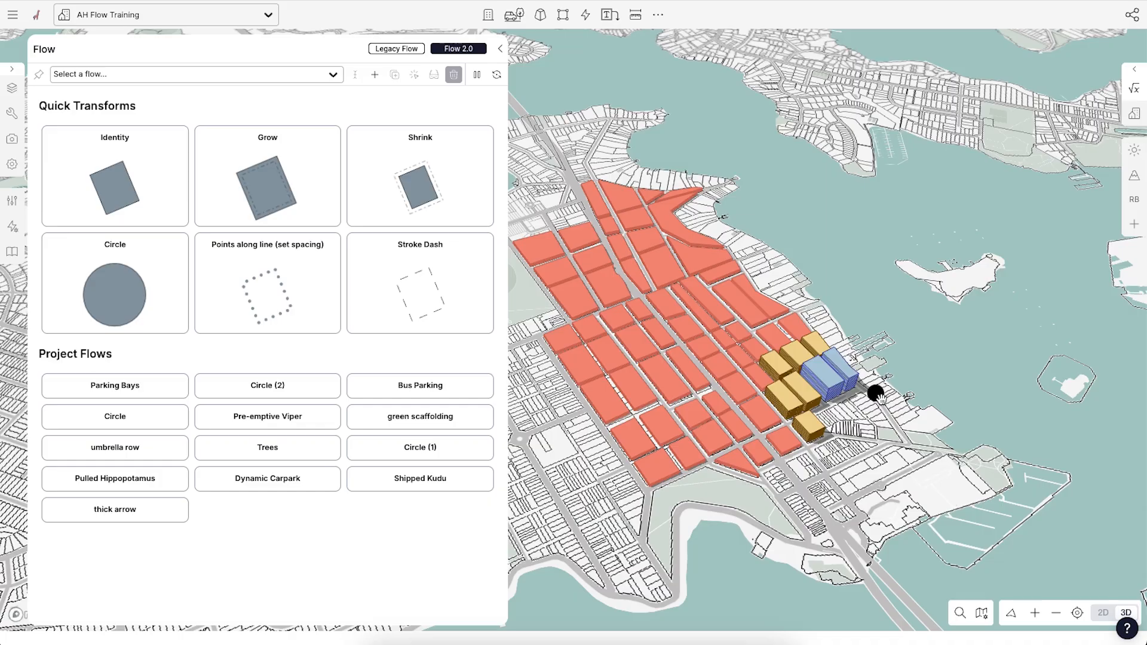
{"action": "left_click", "coordinate": [835, 361]}
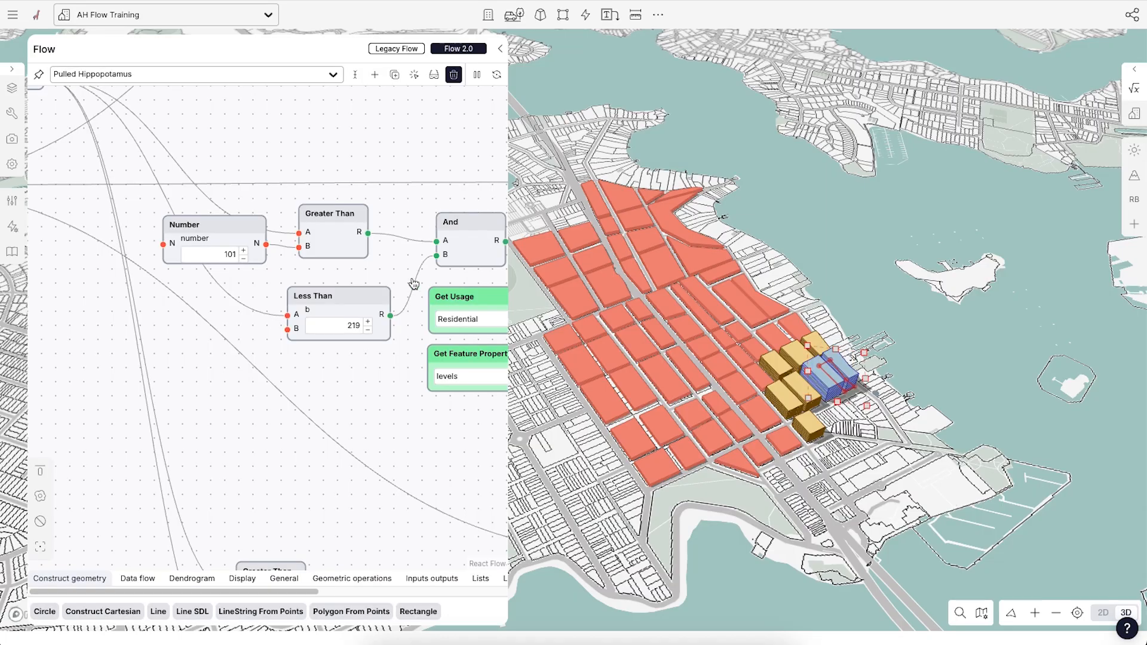
{"action": "scroll", "coordinate": [143, 320], "scroll_direction": "down", "scroll_amount": 10}
{"action": "scroll", "coordinate": [366, 281], "scroll_direction": "up", "scroll_amount": 3}
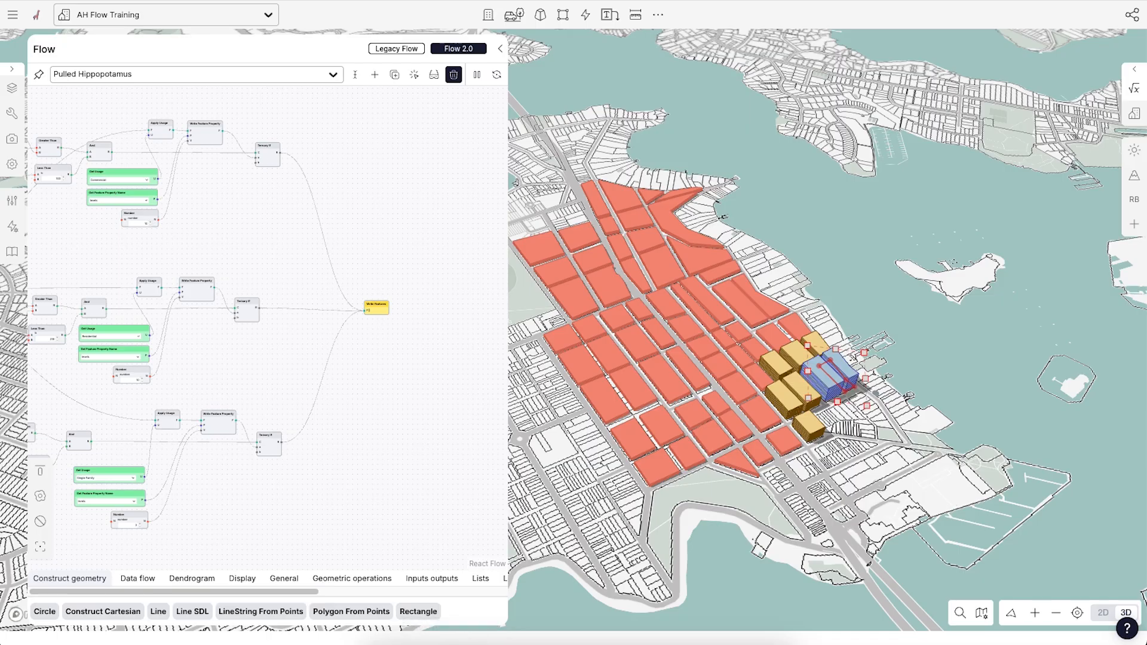
{"action": "scroll", "coordinate": [385, 335], "scroll_direction": "up", "scroll_amount": 2}
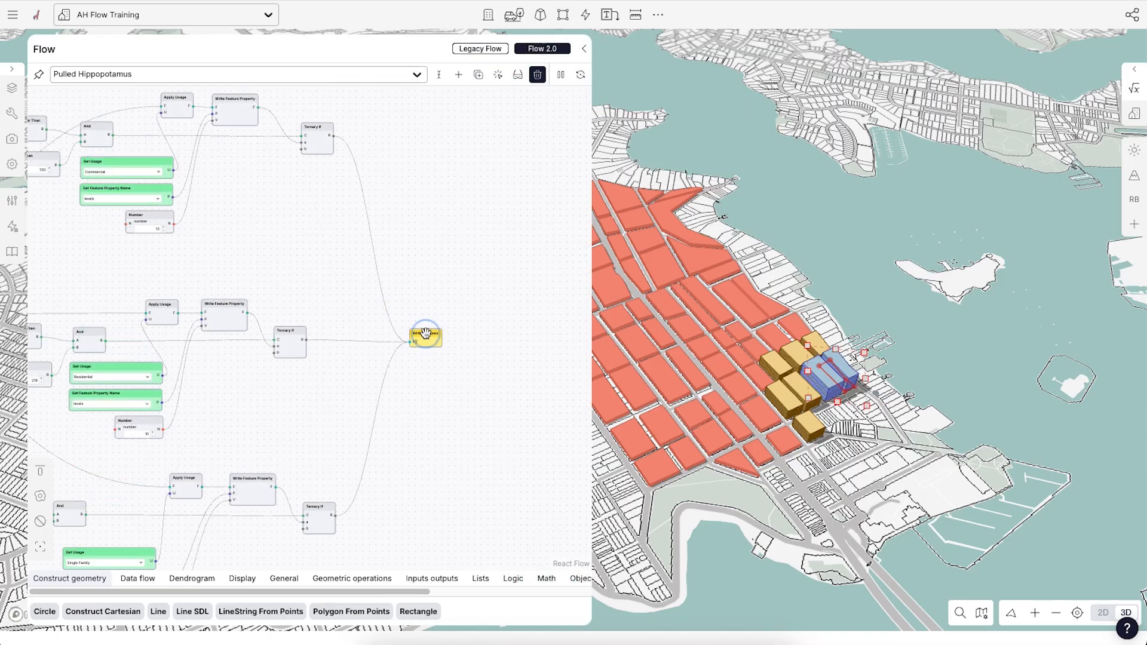
{"action": "scroll", "coordinate": [379, 368], "scroll_direction": "down", "scroll_amount": 1}
{"action": "scroll", "coordinate": [430, 364], "scroll_direction": "up", "scroll_amount": 1}
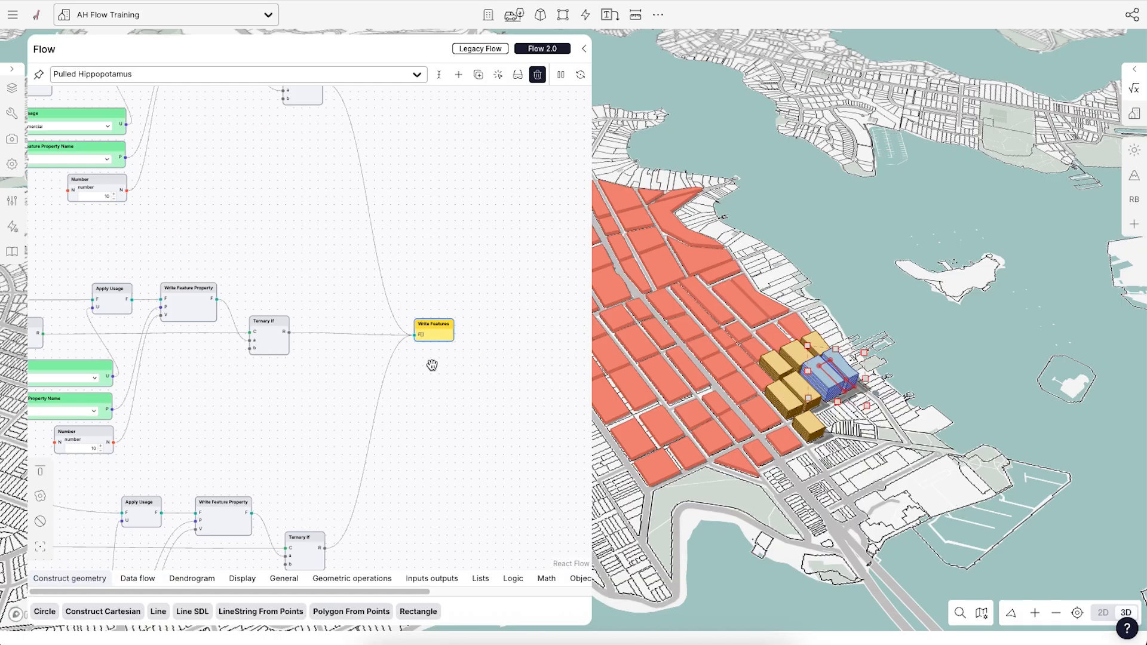
{"action": "scroll", "coordinate": [346, 461], "scroll_direction": "down", "scroll_amount": 1}
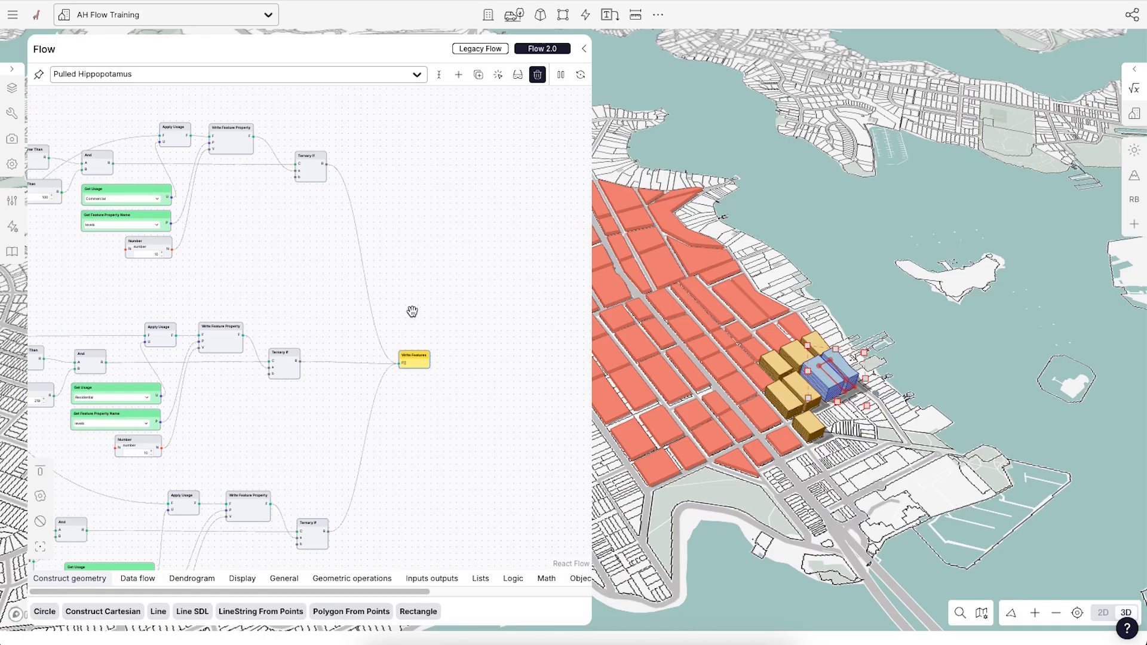
{"action": "scroll", "coordinate": [412, 362], "scroll_direction": "up", "scroll_amount": 1}
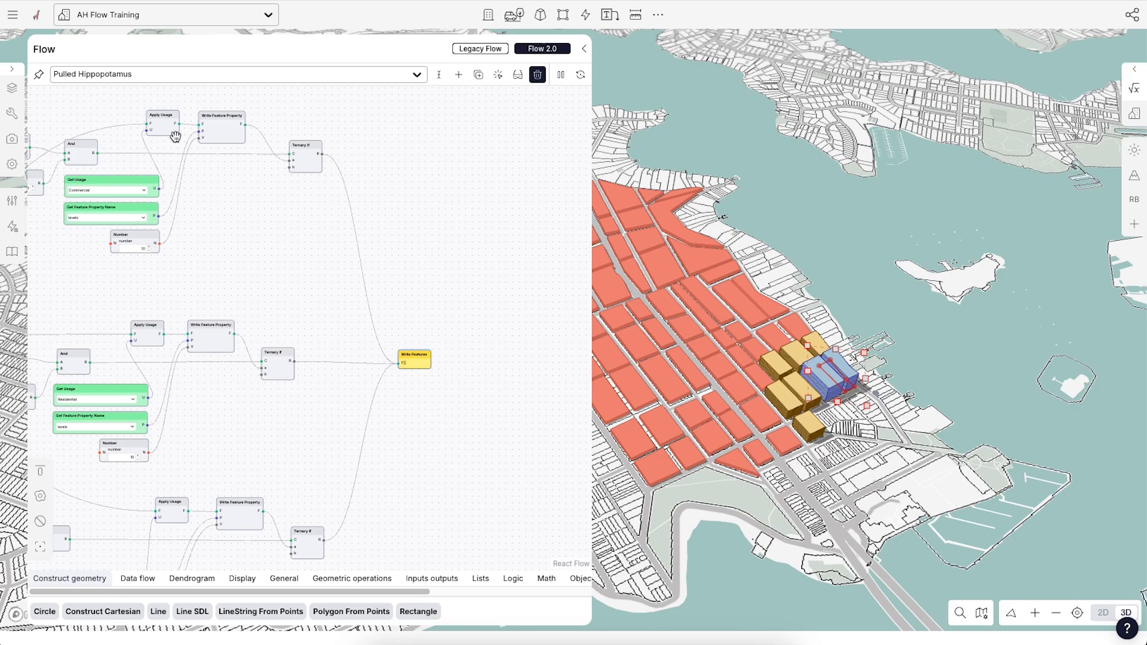
{"action": "scroll", "coordinate": [127, 189], "scroll_direction": "up", "scroll_amount": 1}
{"action": "scroll", "coordinate": [144, 325], "scroll_direction": "down", "scroll_amount": 1}
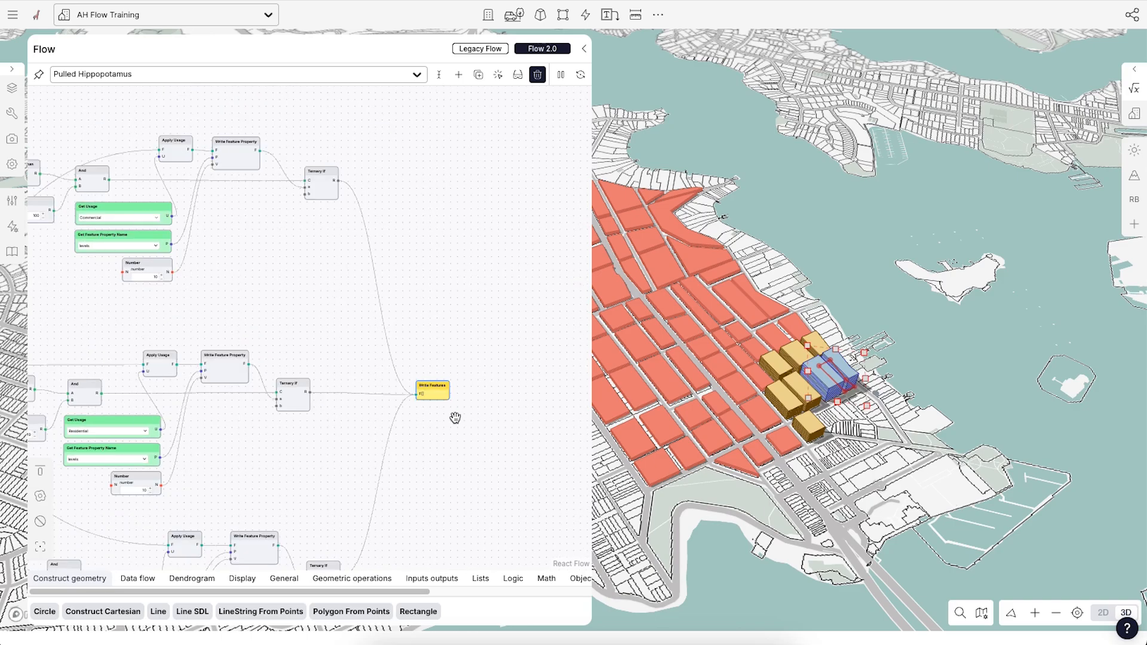
{"action": "scroll", "coordinate": [455, 417], "scroll_direction": "up", "scroll_amount": 1}
Move the shared Write Features node farther out and place an Identity node between it and the Residential branch's Ternary If.
{"action": "left_click_drag", "start_coordinate": [431, 386], "coordinate": [484, 387]}
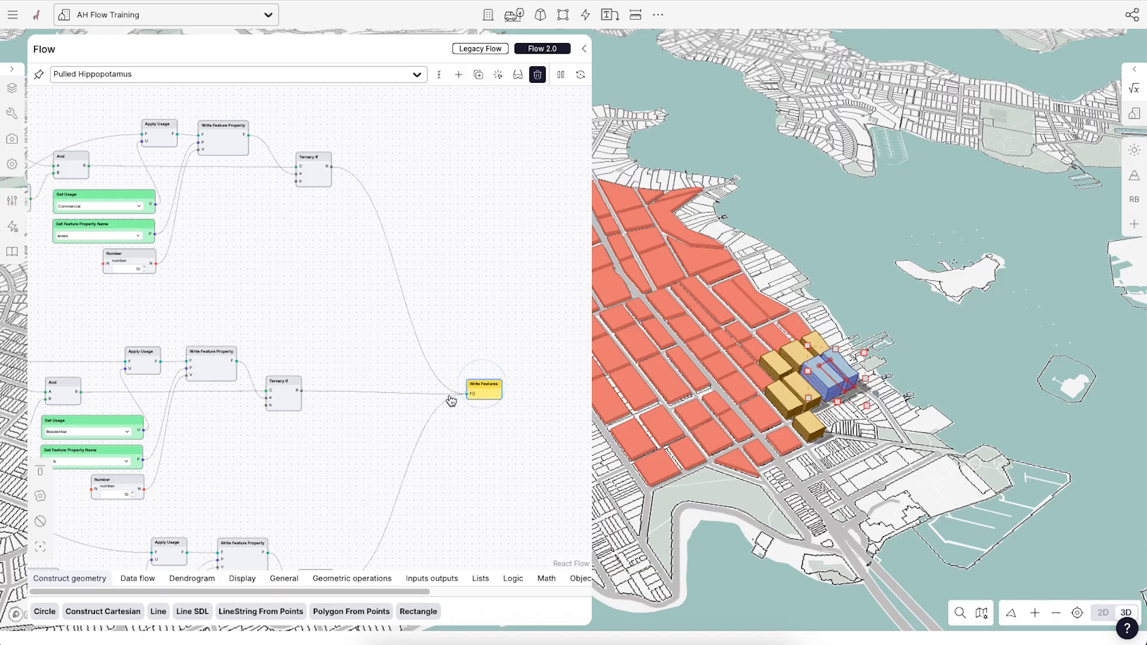
{"action": "double_click", "coordinate": [369, 378]}
{"action": "type", "text": "identi"}
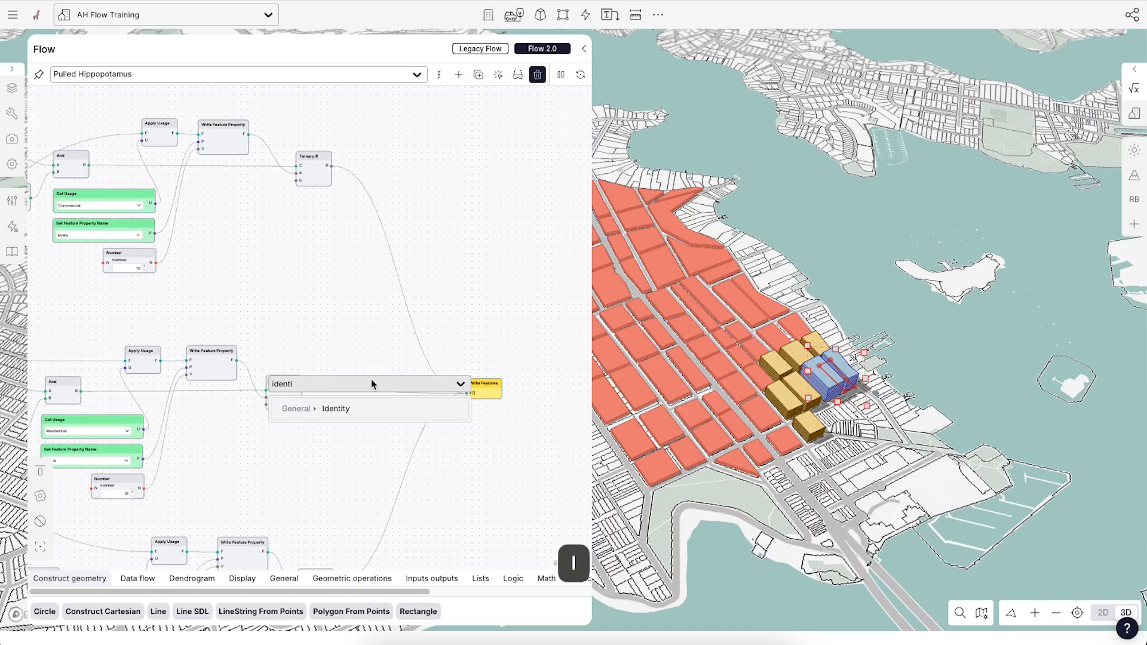
{"action": "left_click", "coordinate": [334, 409]}
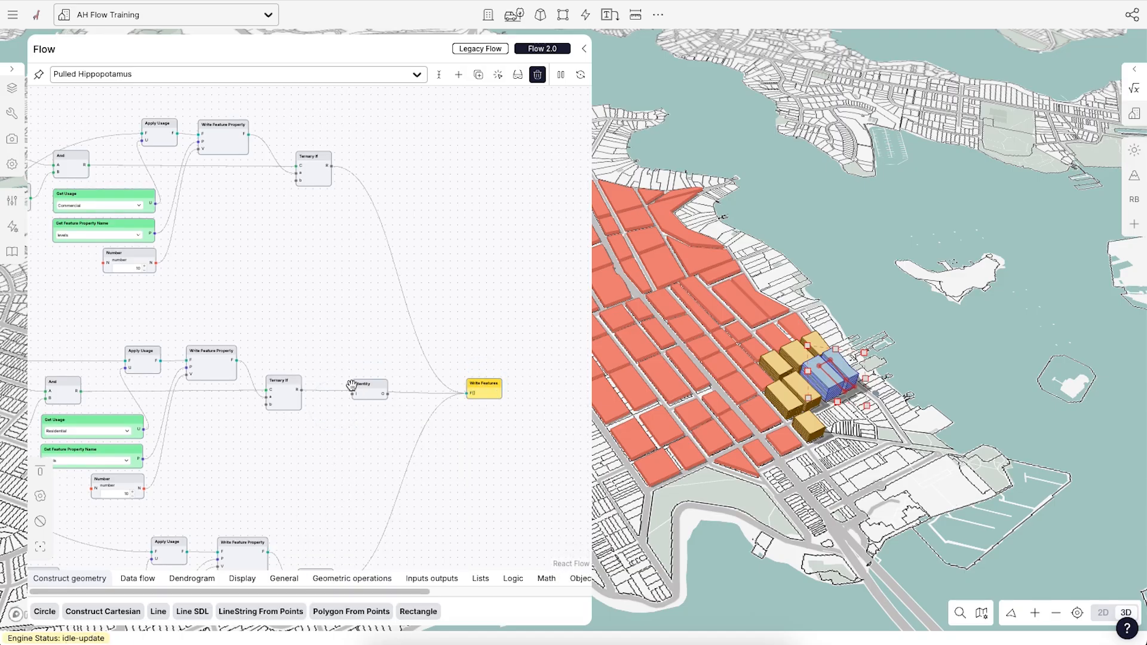
{"action": "left_click", "coordinate": [392, 377]}
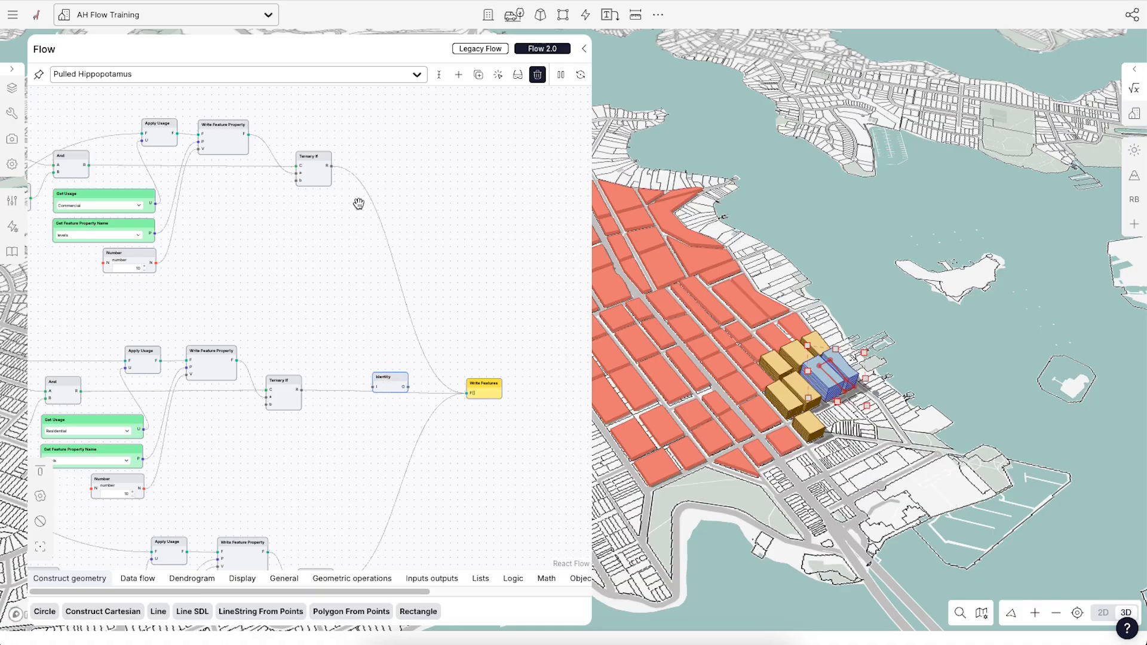
Connect the Ternary If outputs of the Commercial, Residential and Single Family branches to the shared Identity node's input.
{"action": "left_click_drag", "start_coordinate": [330, 165], "coordinate": [375, 387]}
{"action": "left_click_drag", "start_coordinate": [300, 390], "coordinate": [373, 388]}
{"action": "key", "text": "shift"}
{"action": "left_click_drag", "start_coordinate": [330, 165], "coordinate": [374, 387], "text": "shift"}
{"action": "scroll", "coordinate": [378, 185], "scroll_direction": "down", "scroll_amount": 2}
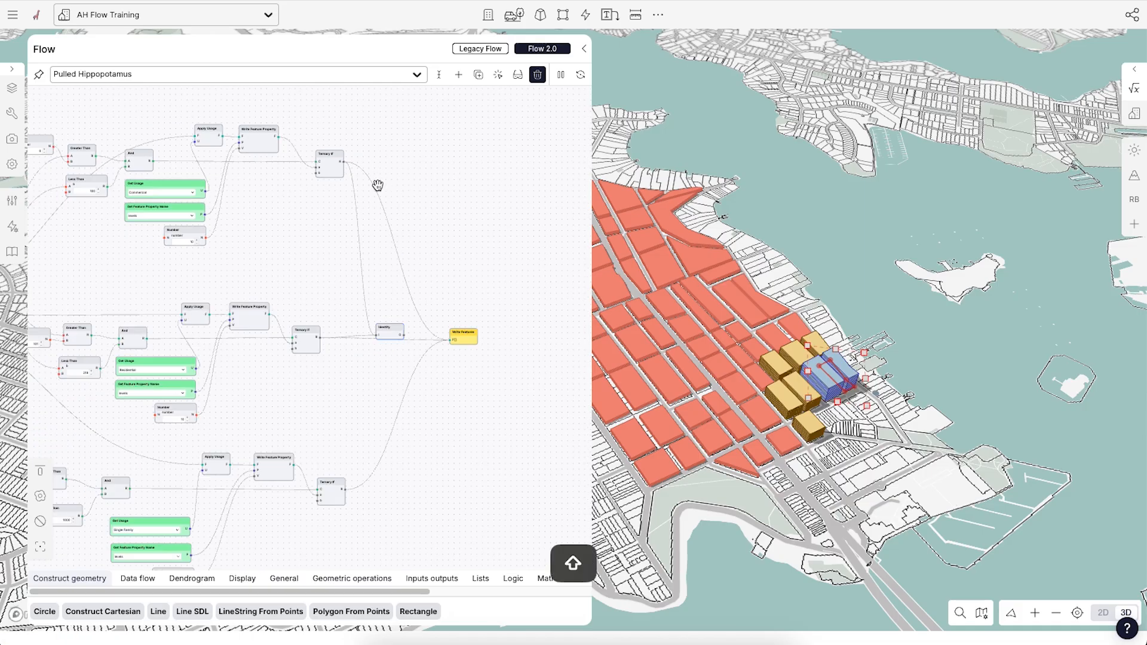
{"action": "scroll", "coordinate": [352, 507], "scroll_direction": "up", "scroll_amount": 2}
{"action": "left_click_drag", "start_coordinate": [344, 486], "coordinate": [396, 227], "text": "shift"}
{"action": "scroll", "coordinate": [357, 354], "scroll_direction": "down", "scroll_amount": 2}
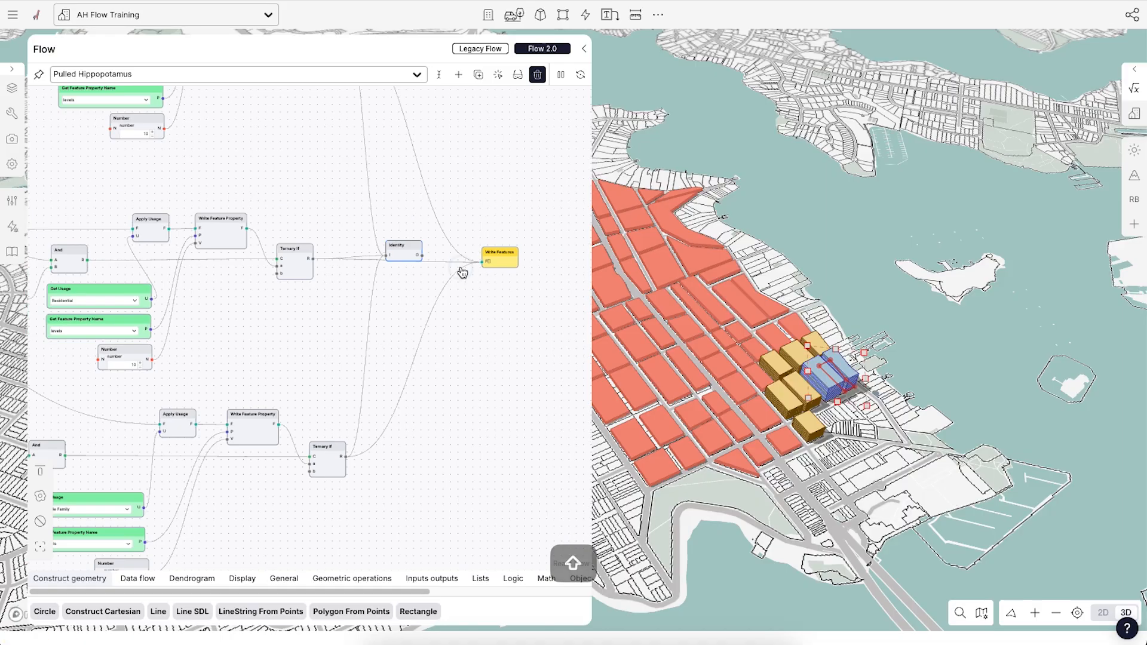
Delete the direct connections from the Ternary If nodes to Write Features and move Write Features farther from the Identity node.
{"action": "left_click", "coordinate": [463, 272]}
{"action": "key", "text": "BackSpace"}
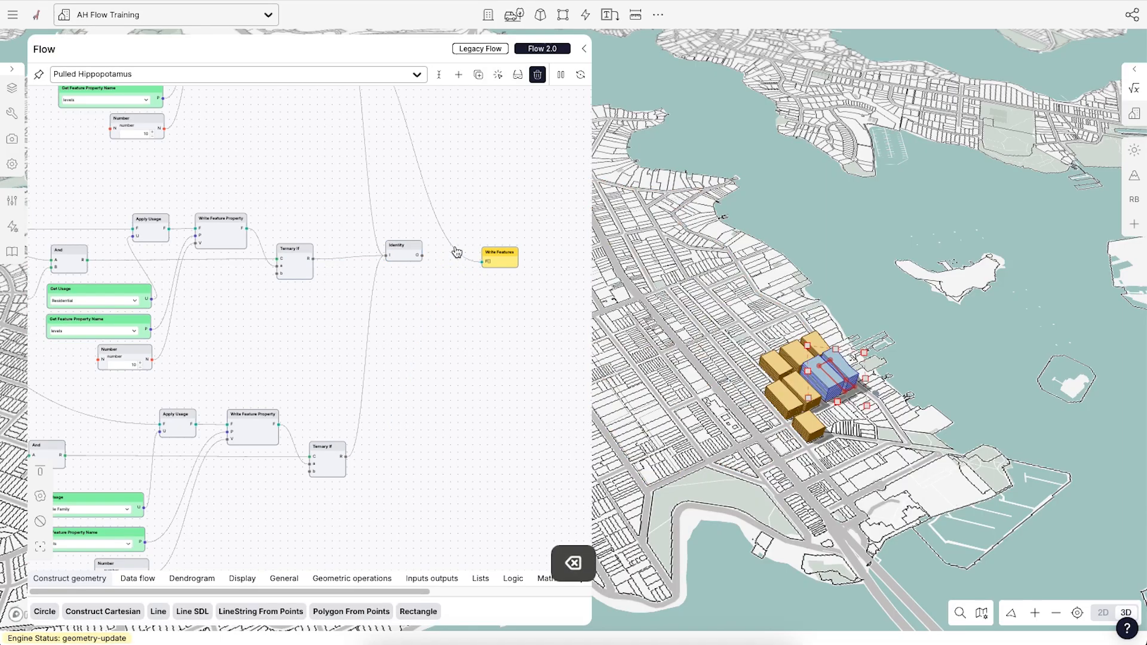
{"action": "left_click", "coordinate": [455, 250]}
{"action": "key", "text": "BackSpace"}
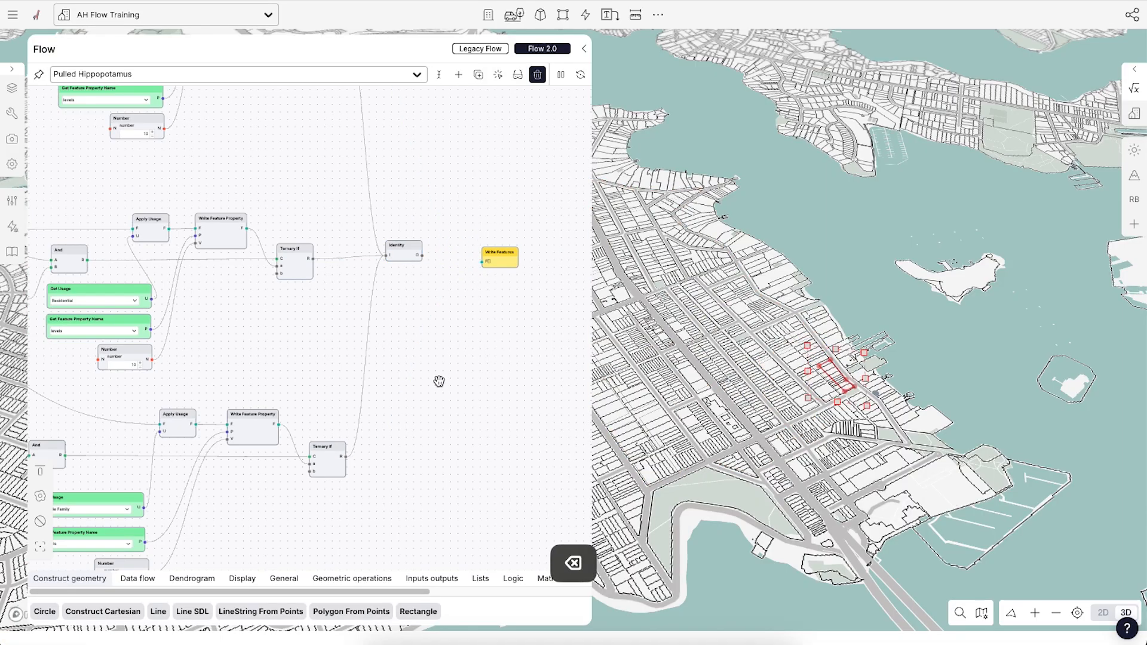
{"action": "scroll", "coordinate": [407, 492], "scroll_direction": "down", "scroll_amount": 2}
{"action": "scroll", "coordinate": [494, 218], "scroll_direction": "up", "scroll_amount": 3}
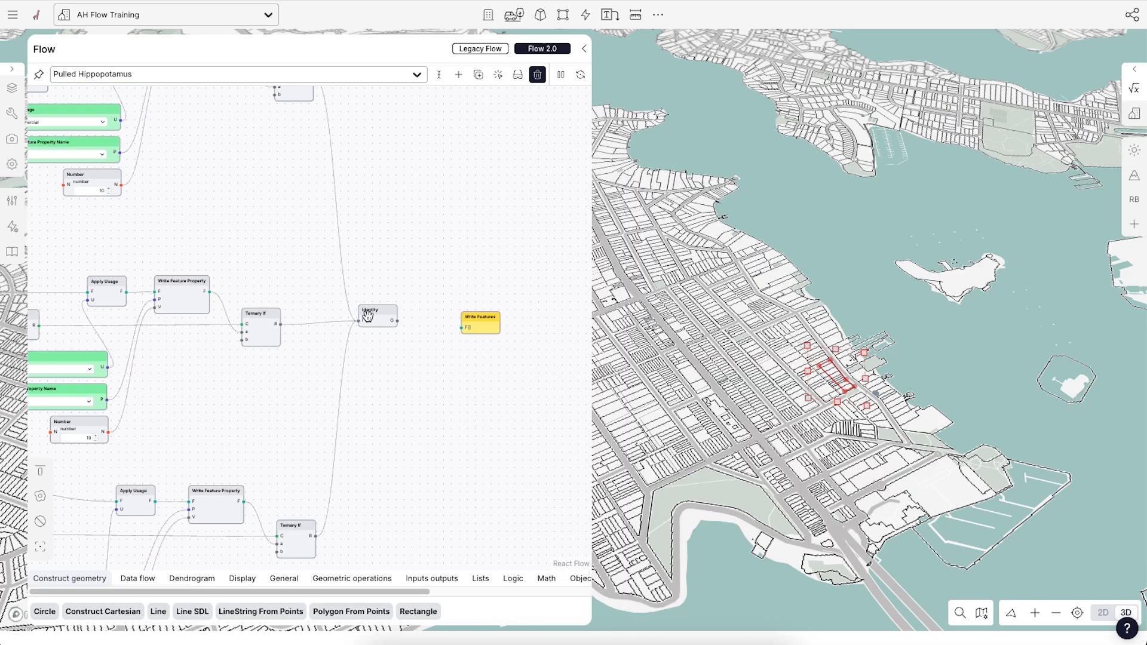
{"action": "left_click_drag", "start_coordinate": [370, 317], "coordinate": [497, 336]}
{"action": "scroll", "coordinate": [177, 371], "scroll_direction": "down", "scroll_amount": 2}
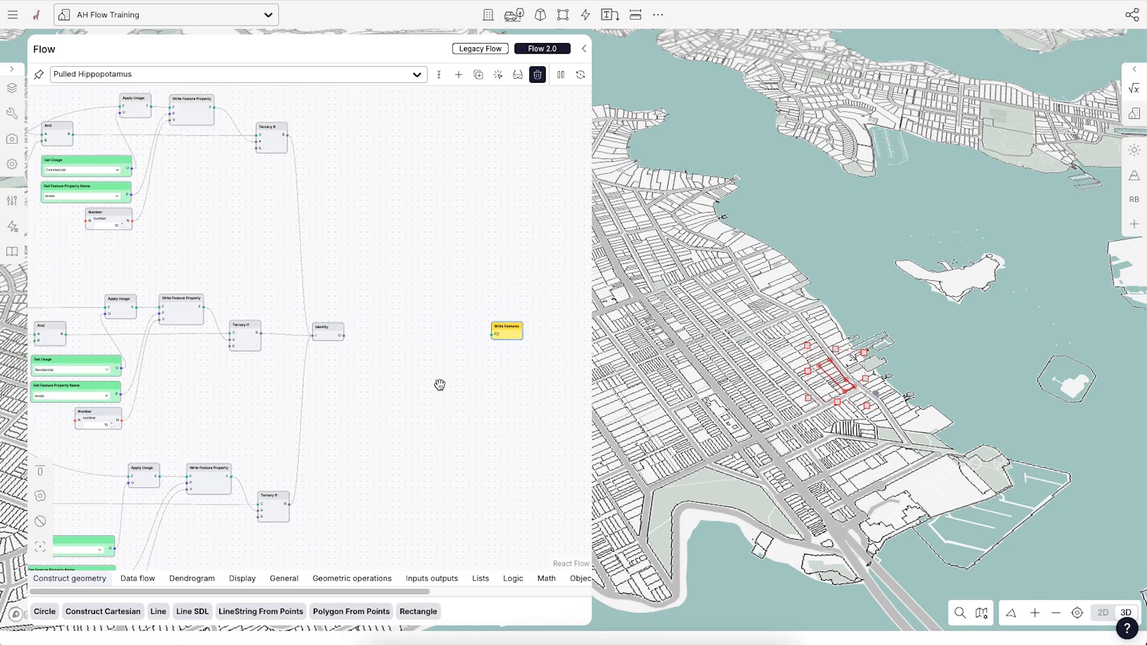
Turn on the evaluated flow view for the selected feature and add a Filter node between Identity and Write Features.
{"action": "left_click", "coordinate": [517, 74]}
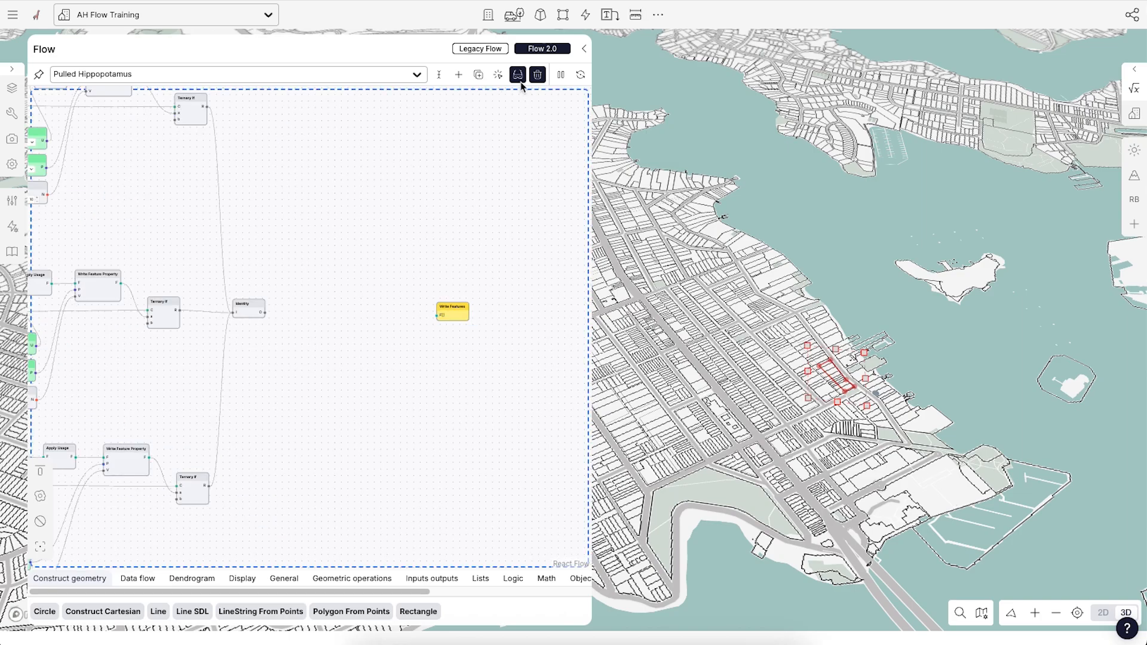
{"action": "scroll", "coordinate": [311, 310], "scroll_direction": "up", "scroll_amount": 4}
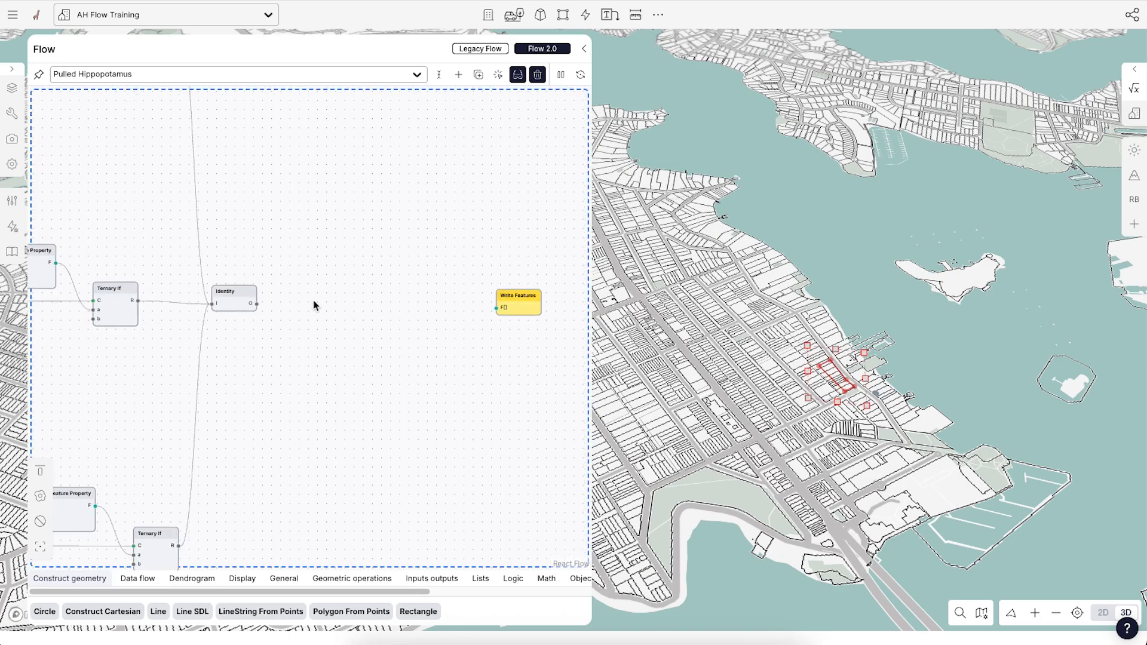
{"action": "left_click_drag", "start_coordinate": [290, 320], "coordinate": [261, 330]}
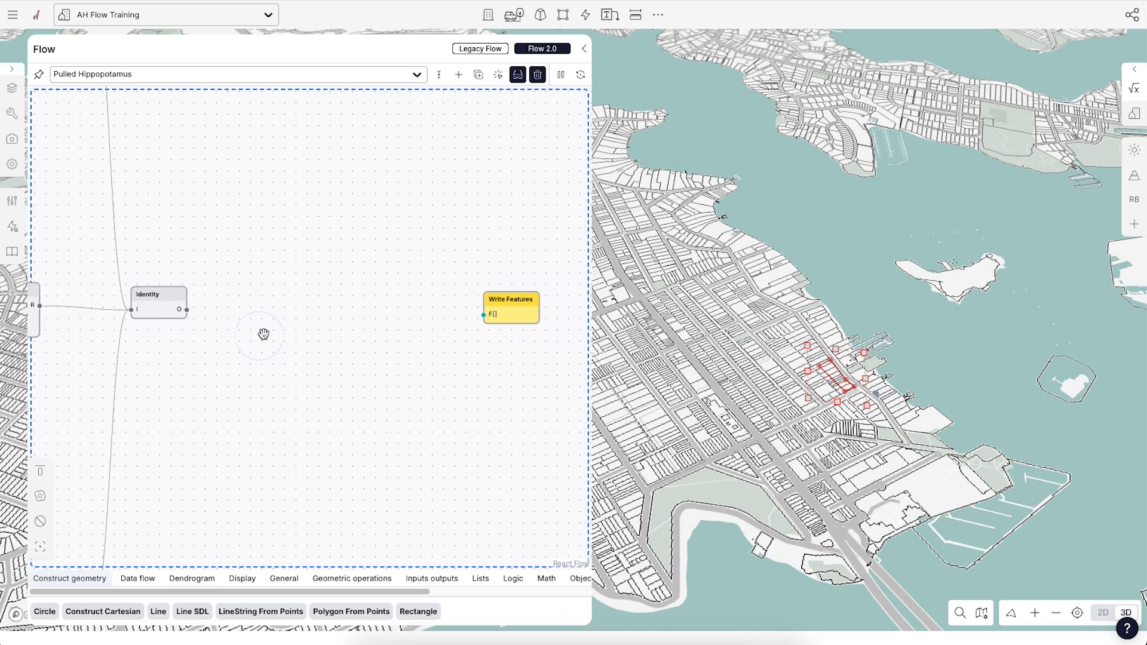
{"action": "double_click", "coordinate": [286, 295]}
{"action": "type", "text": "filter"}
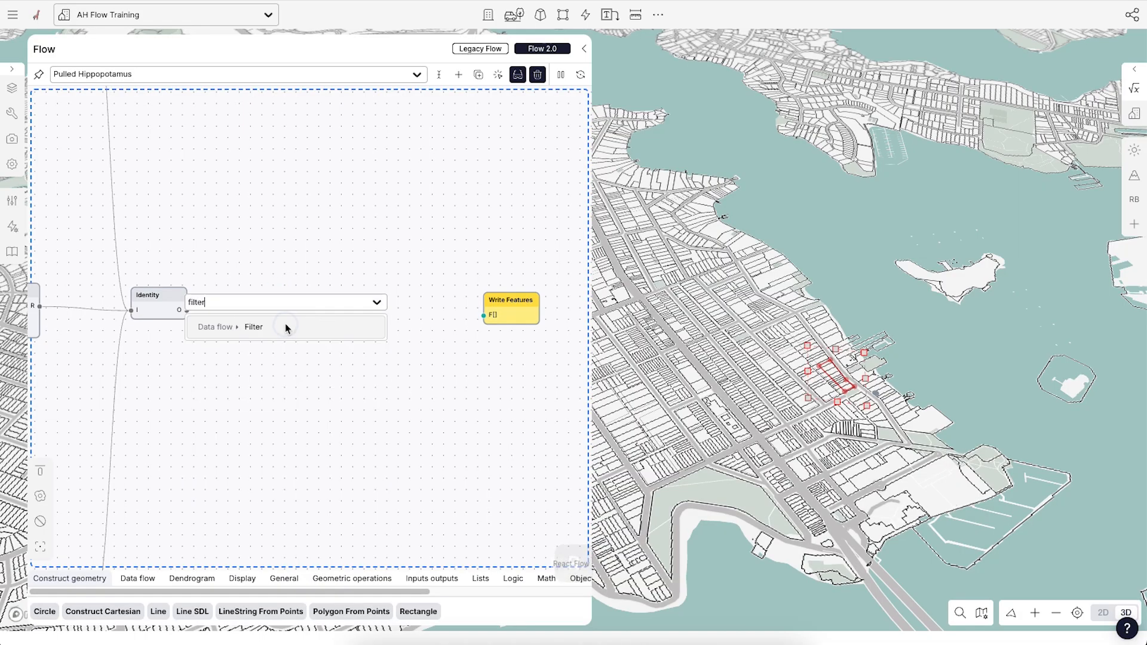
{"action": "left_click", "coordinate": [285, 326]}
{"action": "left_click_drag", "start_coordinate": [283, 310], "coordinate": [276, 291]}
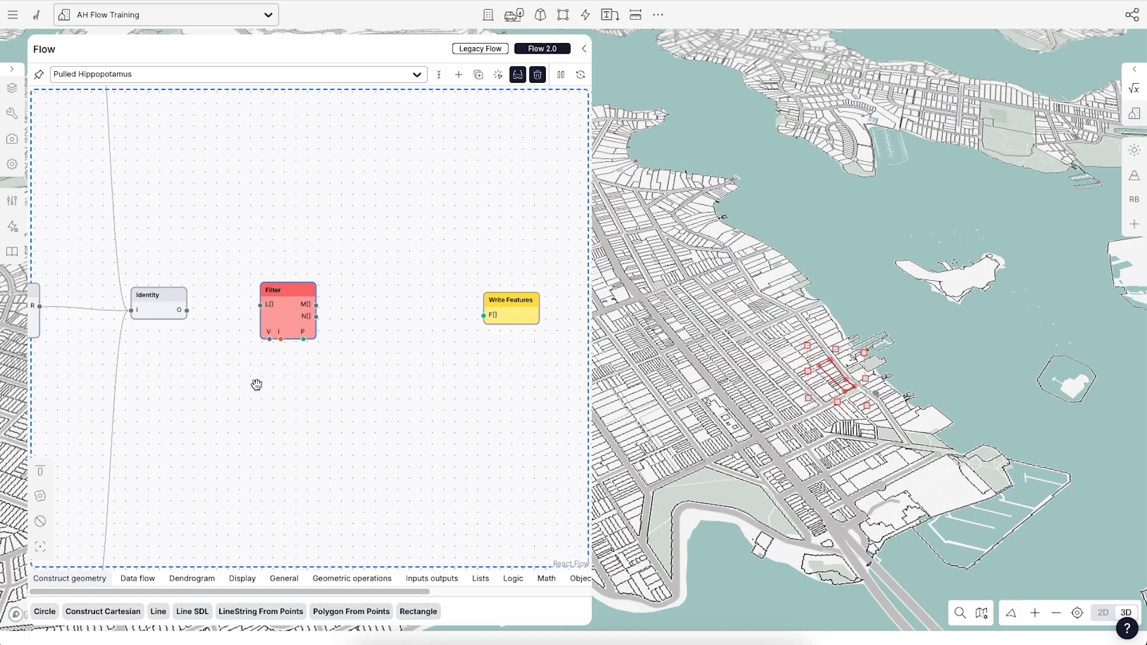
Add an Identity node beneath the Filter, linking the Filter's V to its input and its output to the Filter's P.
{"action": "double_click", "coordinate": [238, 361]}
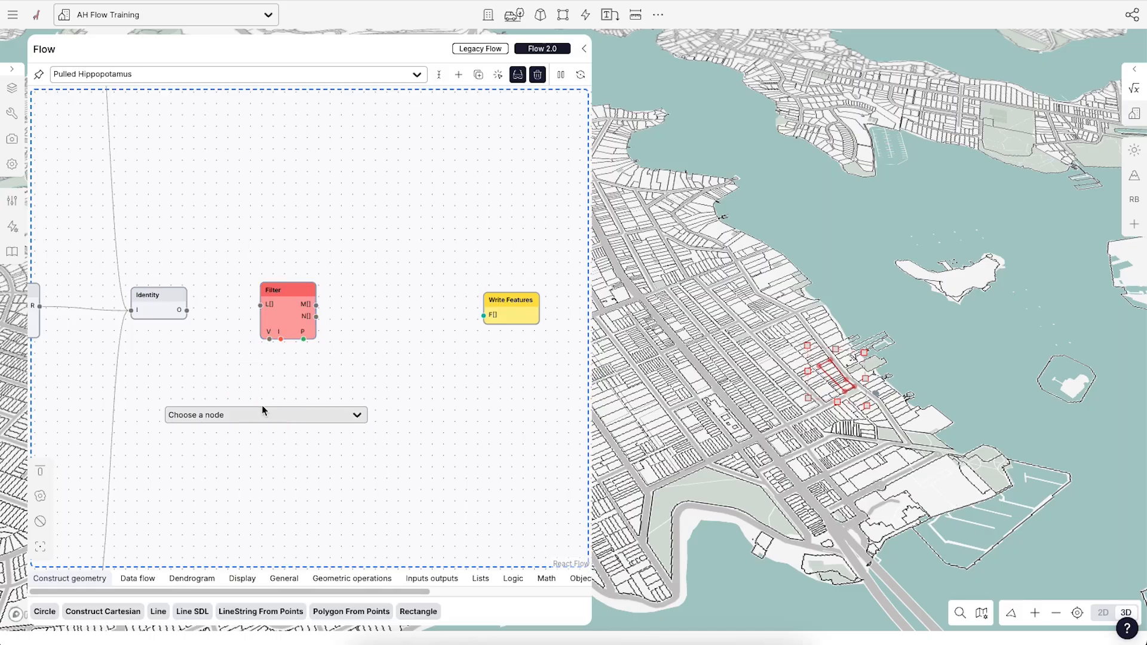
{"action": "type", "text": "identity"}
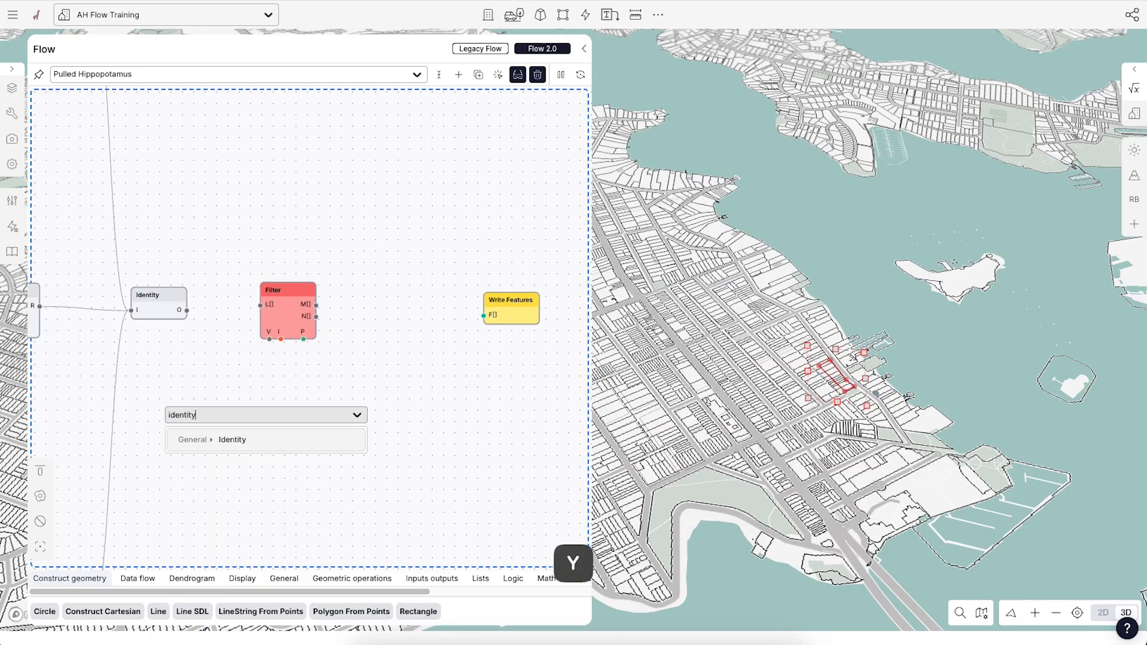
{"action": "left_click", "coordinate": [240, 439]}
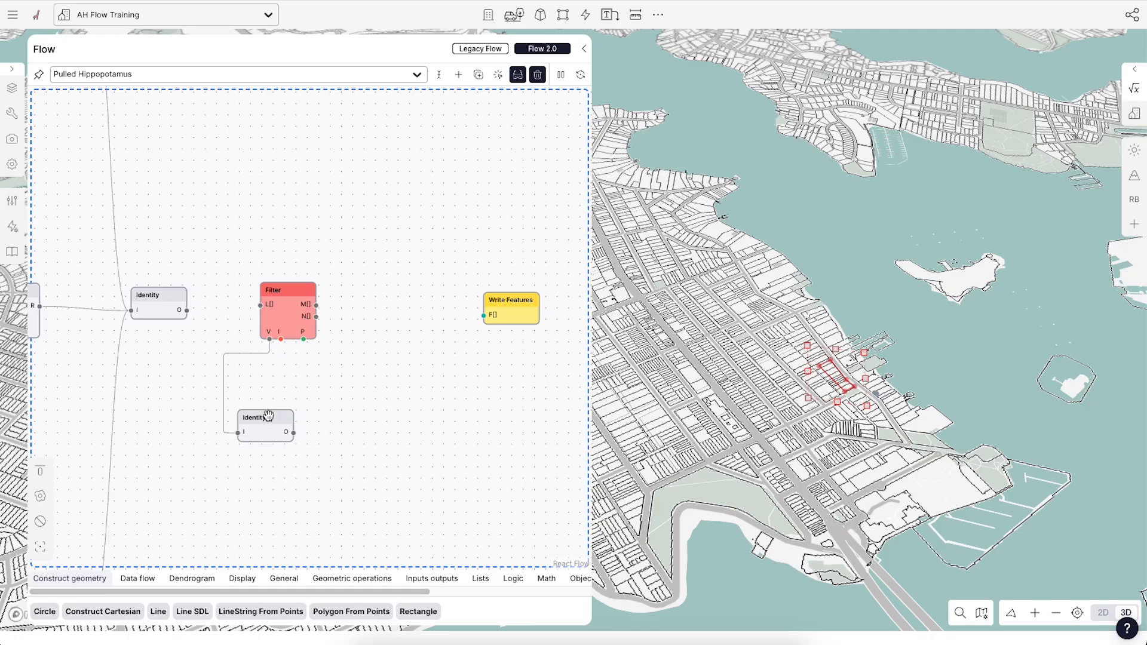
{"action": "left_click_drag", "start_coordinate": [268, 415], "coordinate": [303, 340]}
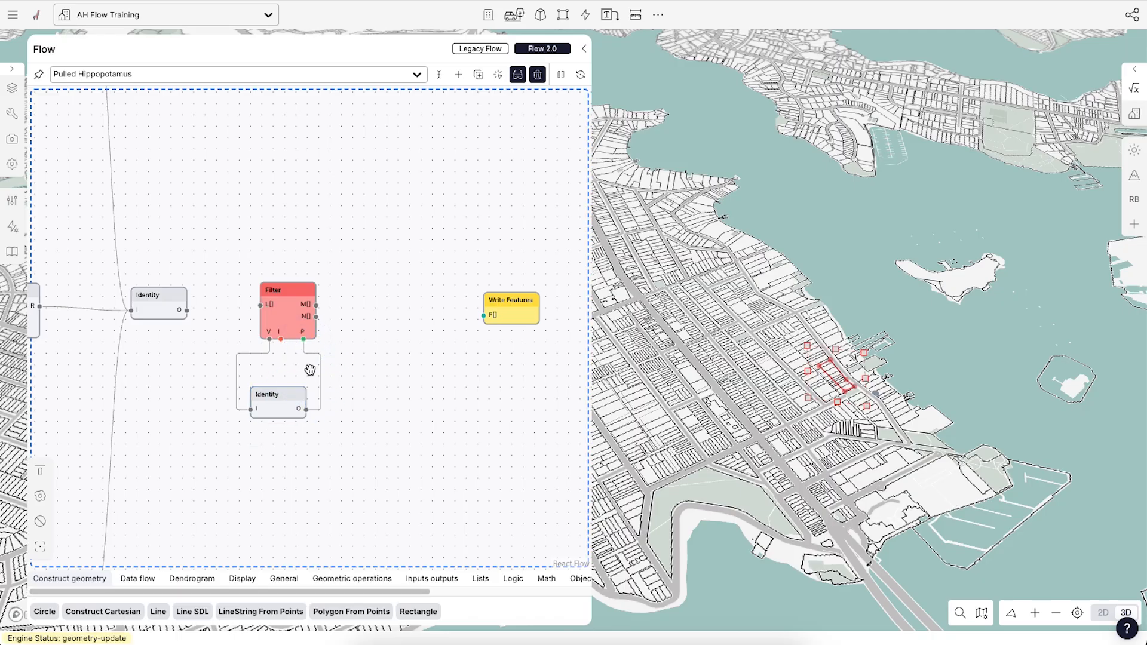
{"action": "left_click_drag", "start_coordinate": [280, 396], "coordinate": [288, 380]}
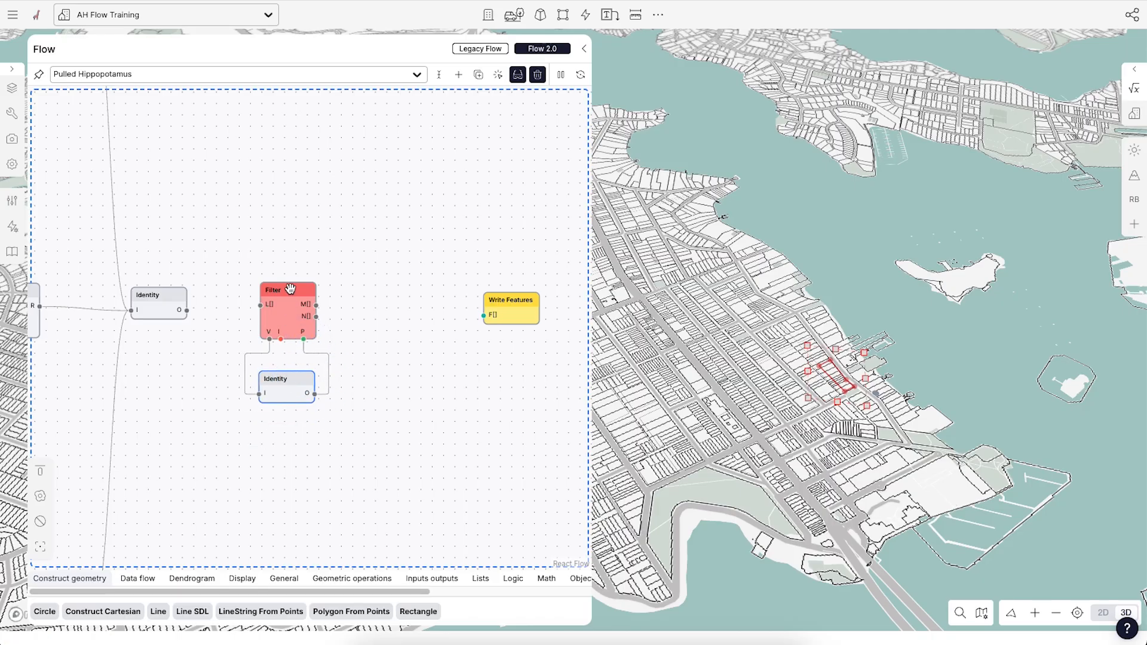
Connect the shared Identity node's output to the Filter node's L[] input.
{"action": "left_click_drag", "start_coordinate": [186, 311], "coordinate": [265, 308]}
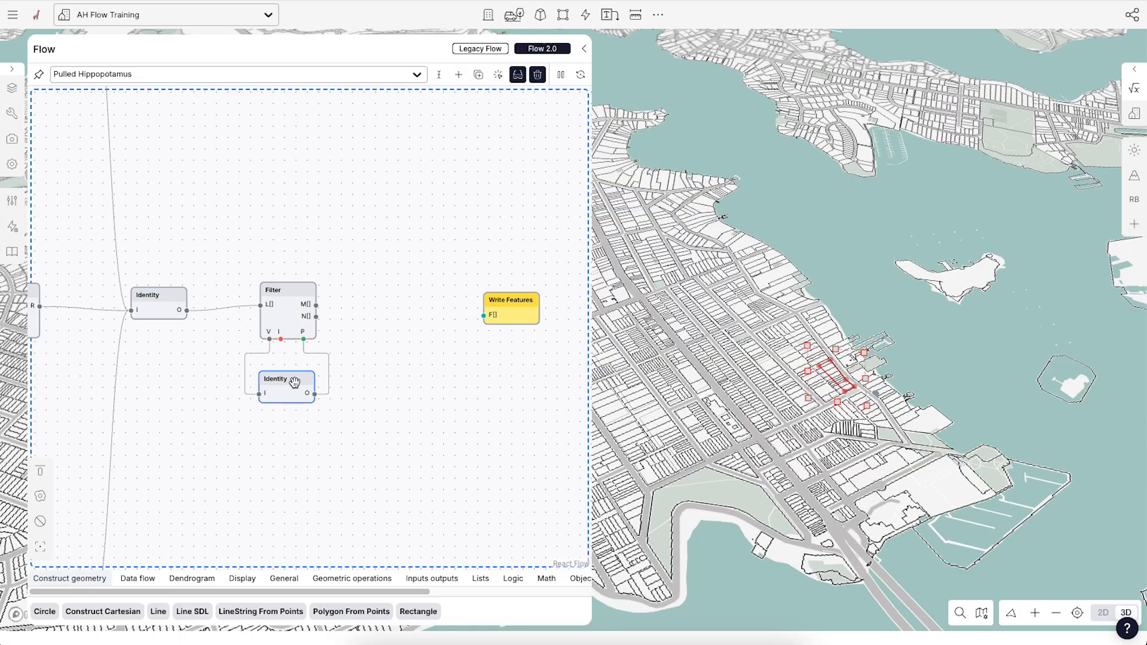
{"action": "left_click_drag", "start_coordinate": [293, 381], "coordinate": [295, 384]}
{"action": "scroll", "coordinate": [217, 275], "scroll_direction": "down", "scroll_amount": 1}
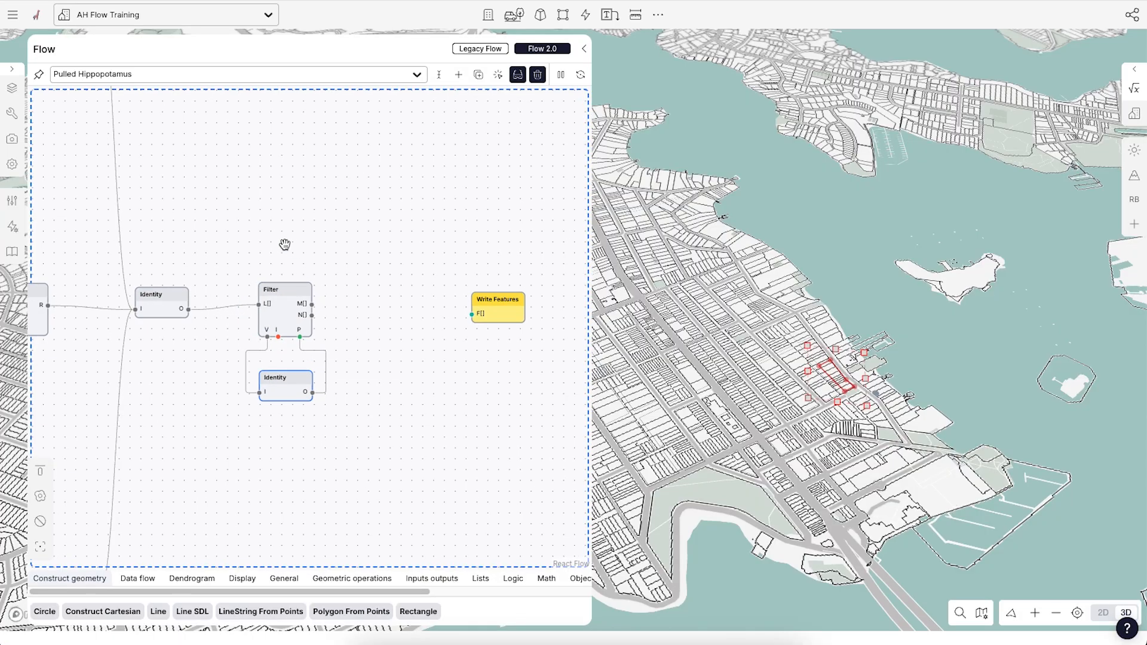
{"action": "scroll", "coordinate": [186, 269], "scroll_direction": "down", "scroll_amount": 1}
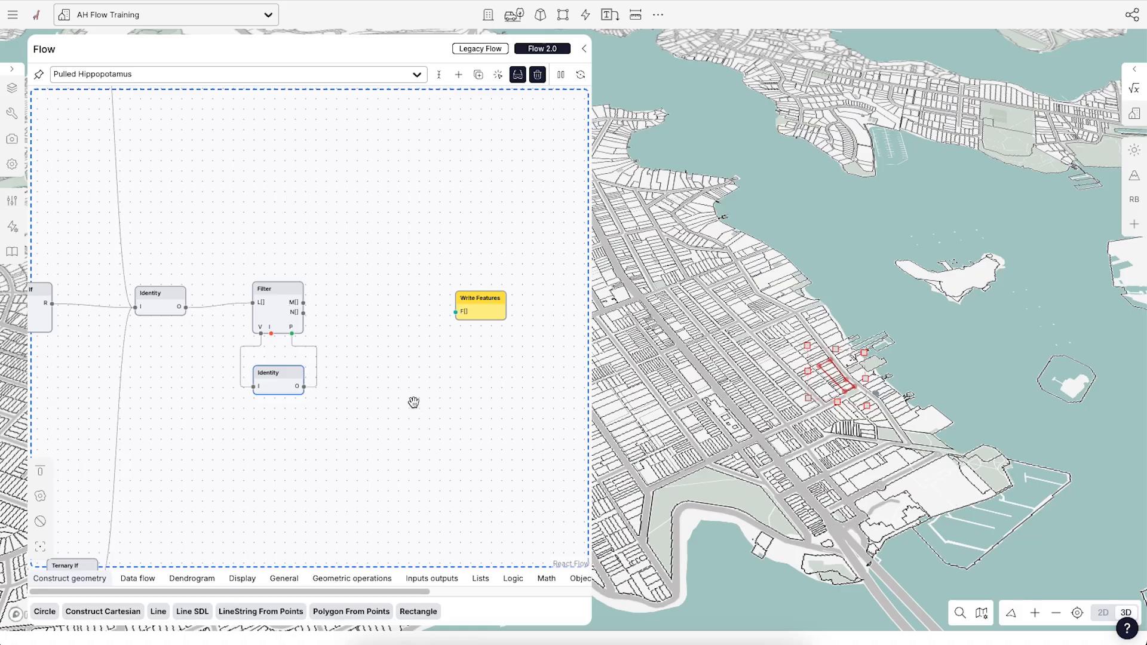
Add an Inspector node below Write Features and enlarge it.
{"action": "double_click", "coordinate": [433, 409]}
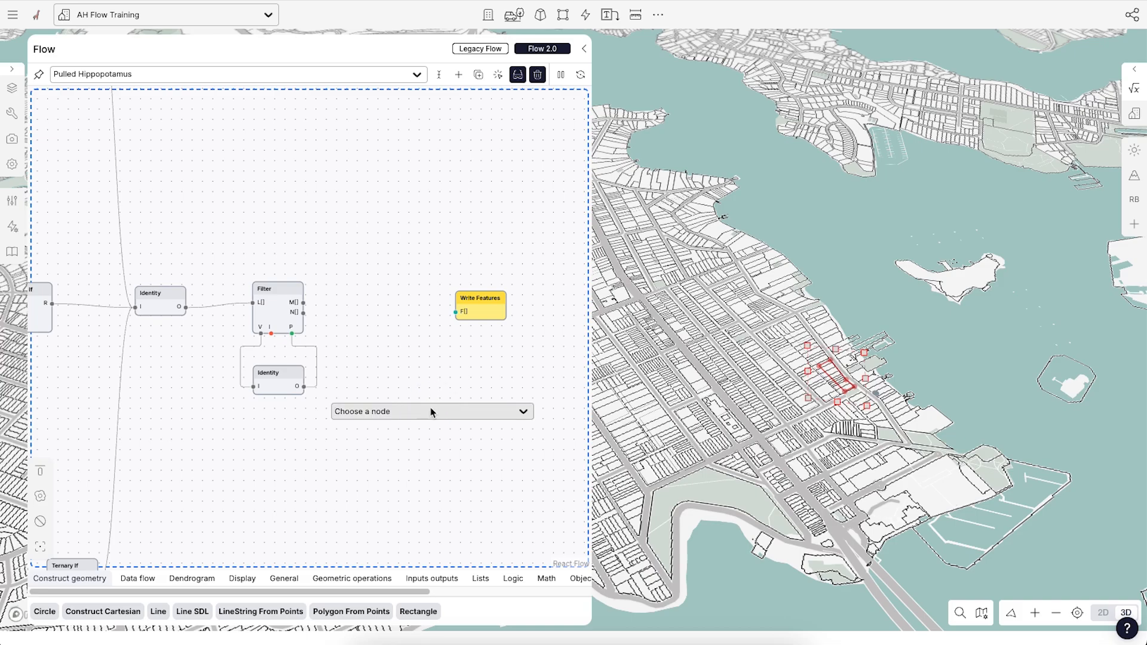
{"action": "type", "text": "inspe"}
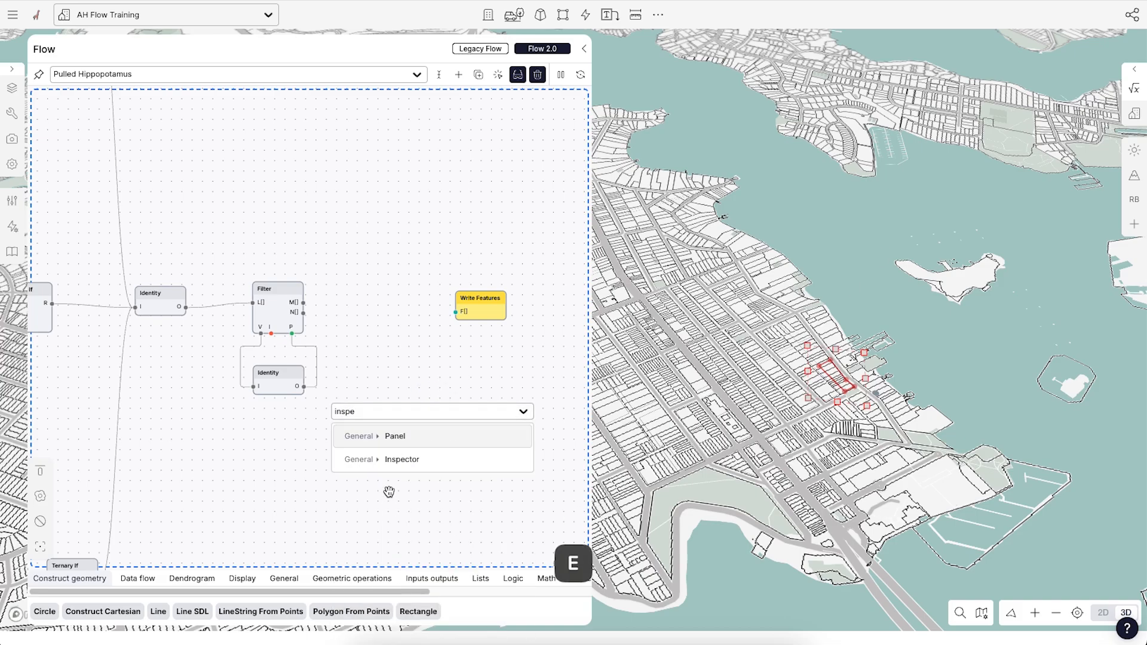
{"action": "left_click", "coordinate": [414, 459]}
{"action": "left_click_drag", "start_coordinate": [416, 417], "coordinate": [394, 372]}
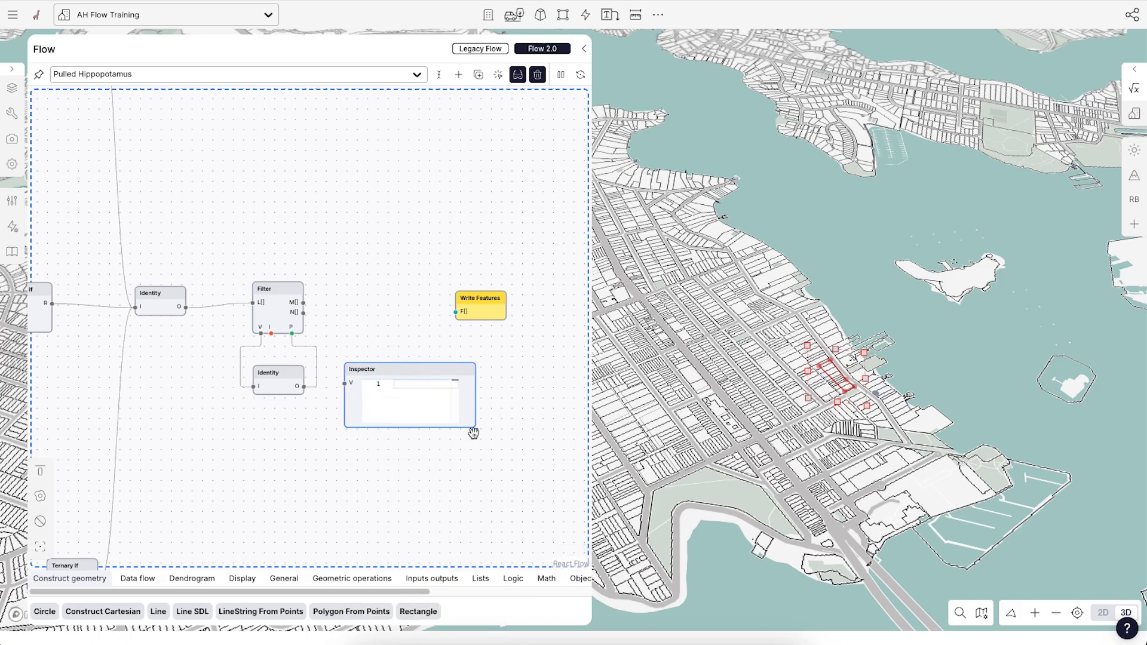
{"action": "left_click_drag", "start_coordinate": [478, 429], "coordinate": [539, 526]}
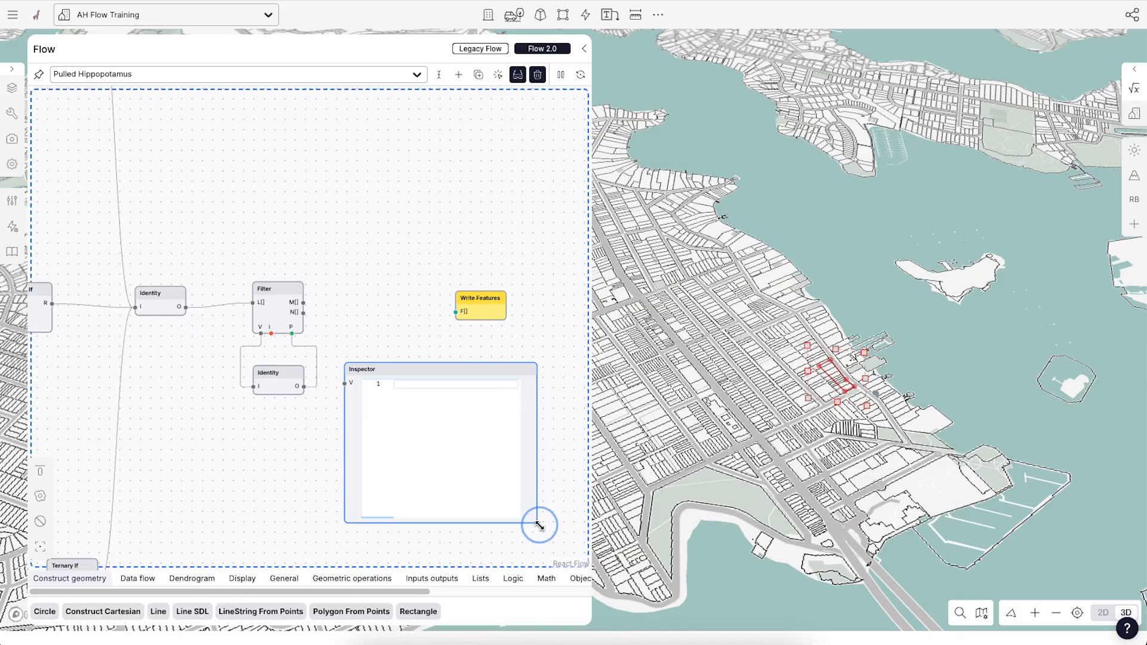
{"action": "left_click_drag", "start_coordinate": [427, 375], "coordinate": [437, 404]}
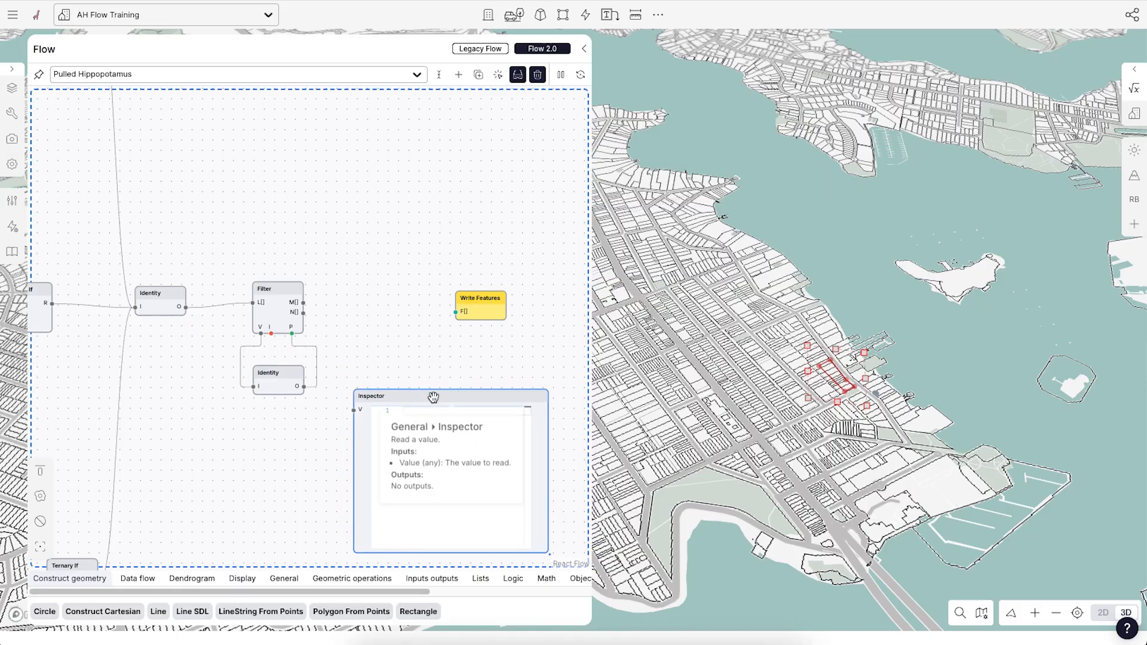
Feed the shared Identity node's output into the Inspector and examine the list, collapsing its first feature entry.
{"action": "left_click", "coordinate": [518, 75]}
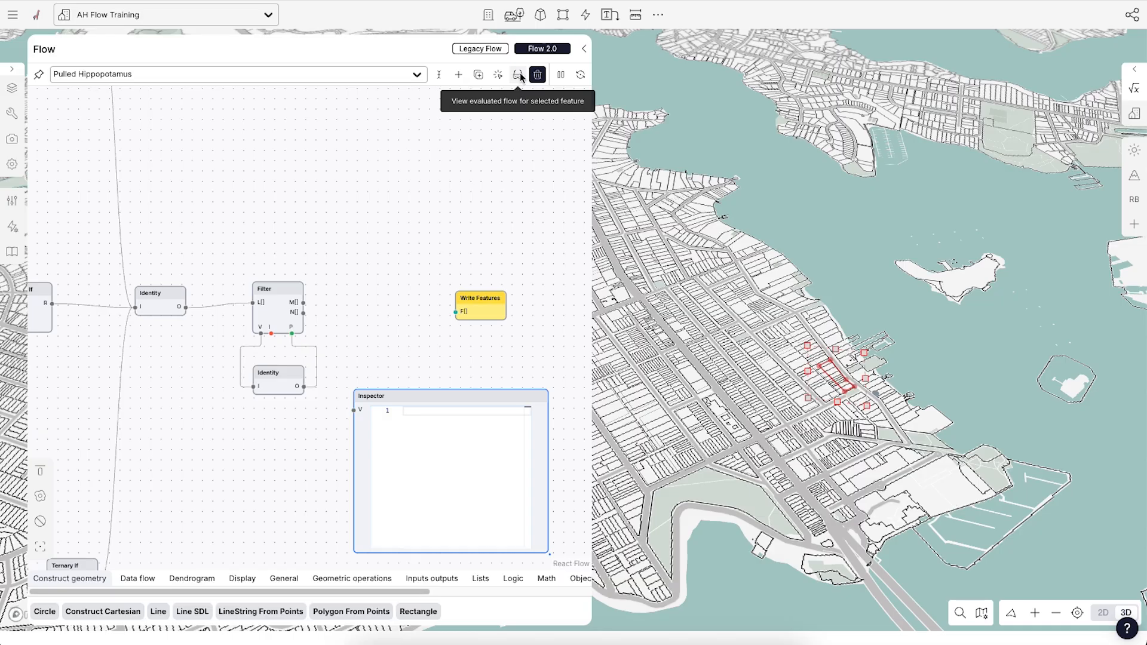
{"action": "left_click", "coordinate": [518, 76]}
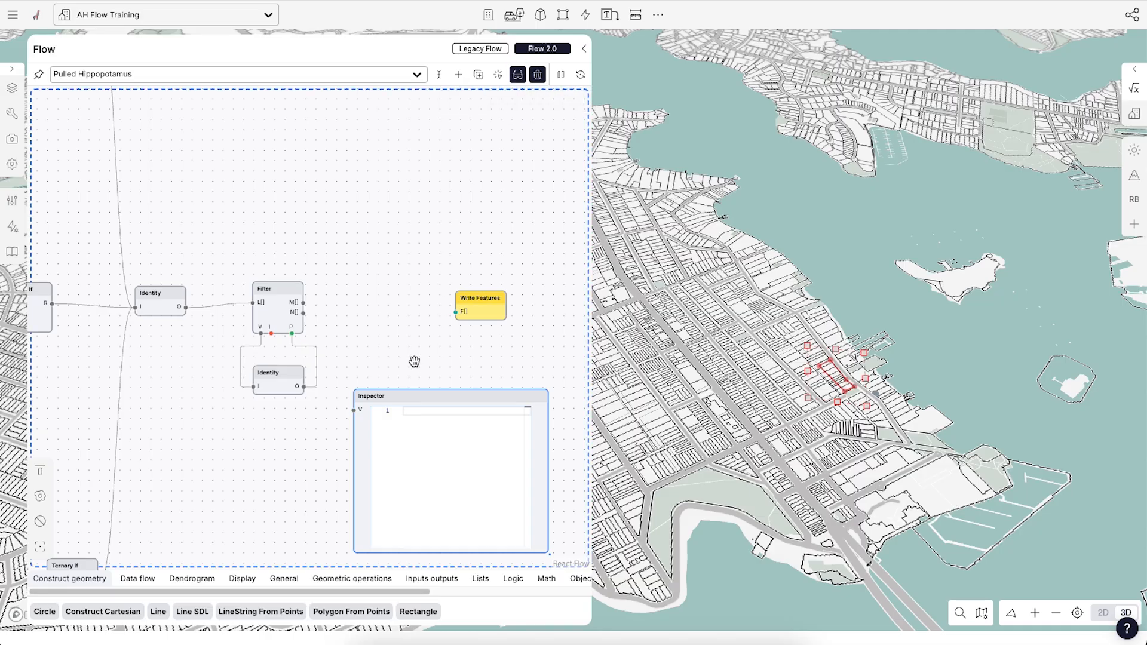
{"action": "left_click_drag", "start_coordinate": [353, 409], "coordinate": [187, 310]}
{"action": "left_click_drag", "start_coordinate": [399, 400], "coordinate": [374, 117]}
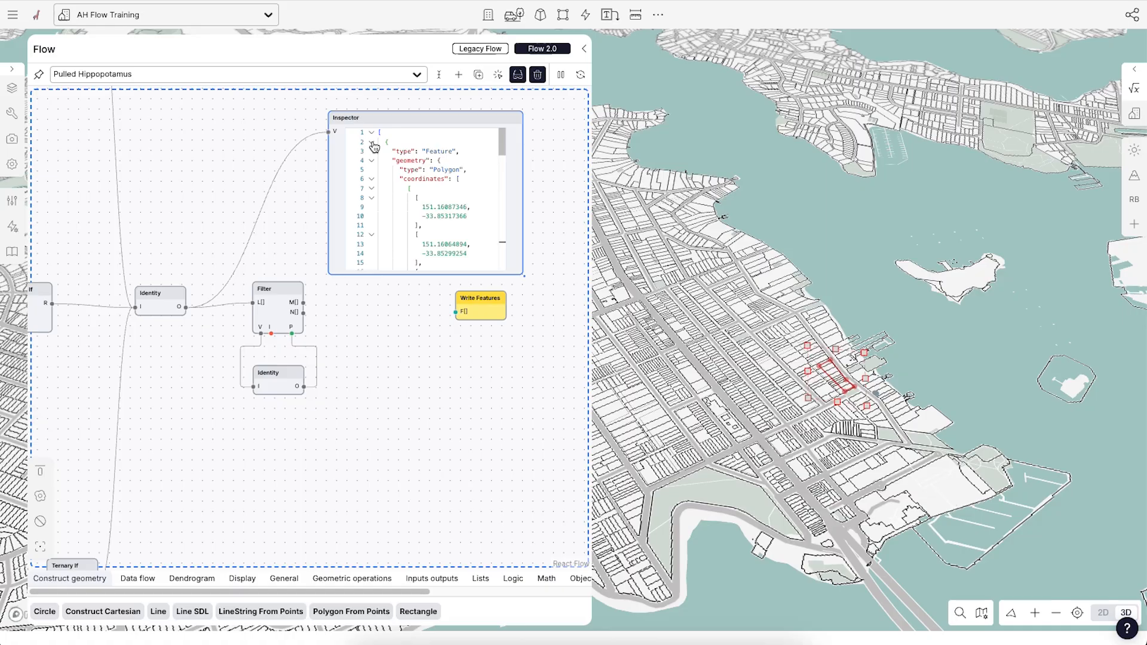
{"action": "left_click", "coordinate": [373, 144]}
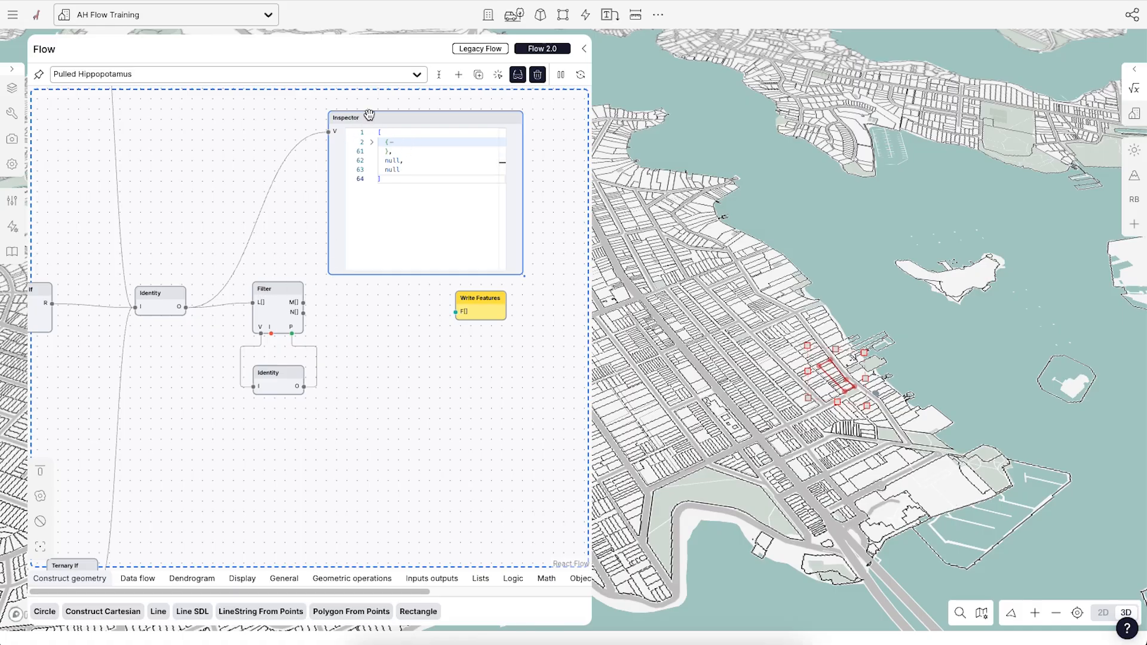
Feed the Filter's M[] output into the Inspector, examine the filtered list, and delete the Inspector node.
{"action": "left_click_drag", "start_coordinate": [369, 115], "coordinate": [304, 304]}
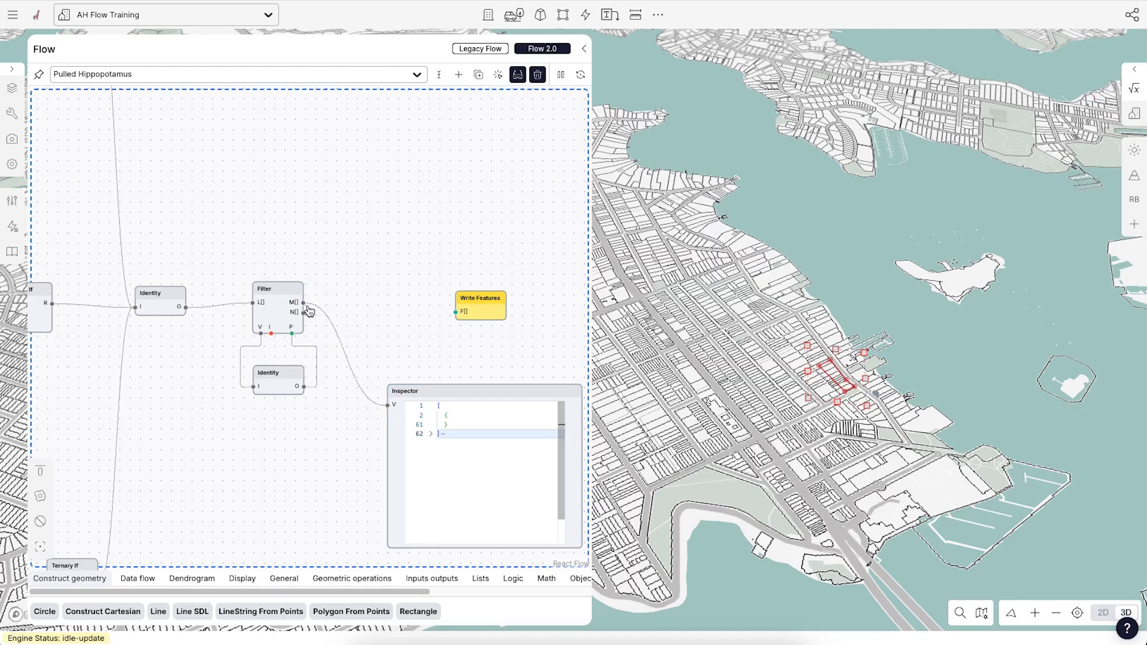
{"action": "left_click", "coordinate": [432, 417]}
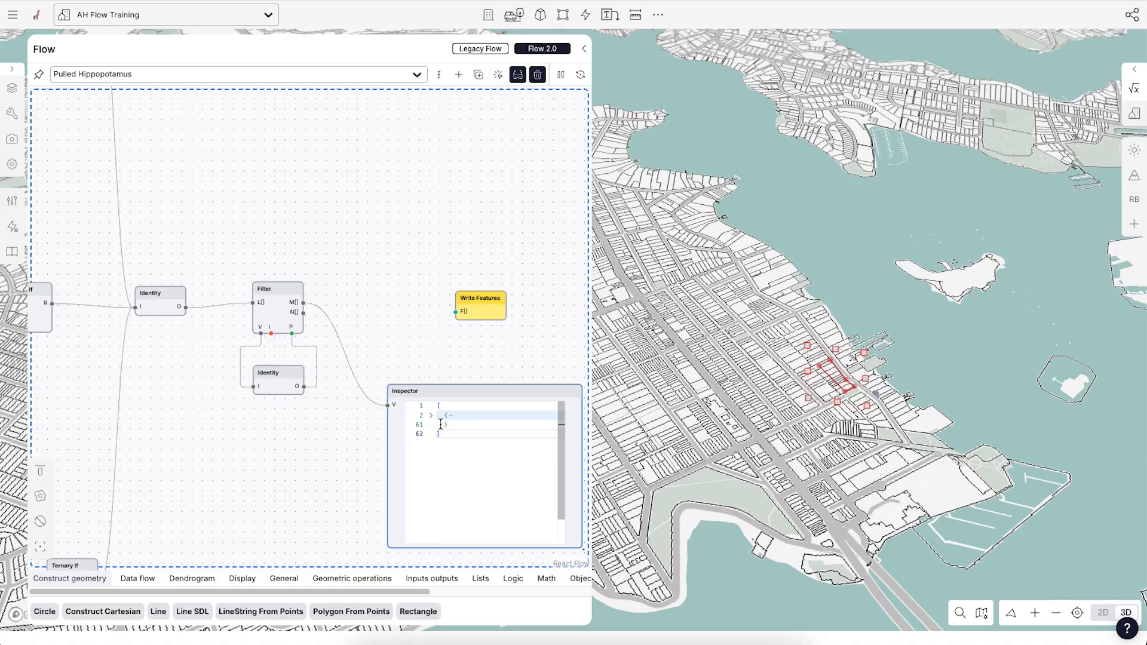
{"action": "left_click_drag", "start_coordinate": [436, 391], "coordinate": [421, 367]}
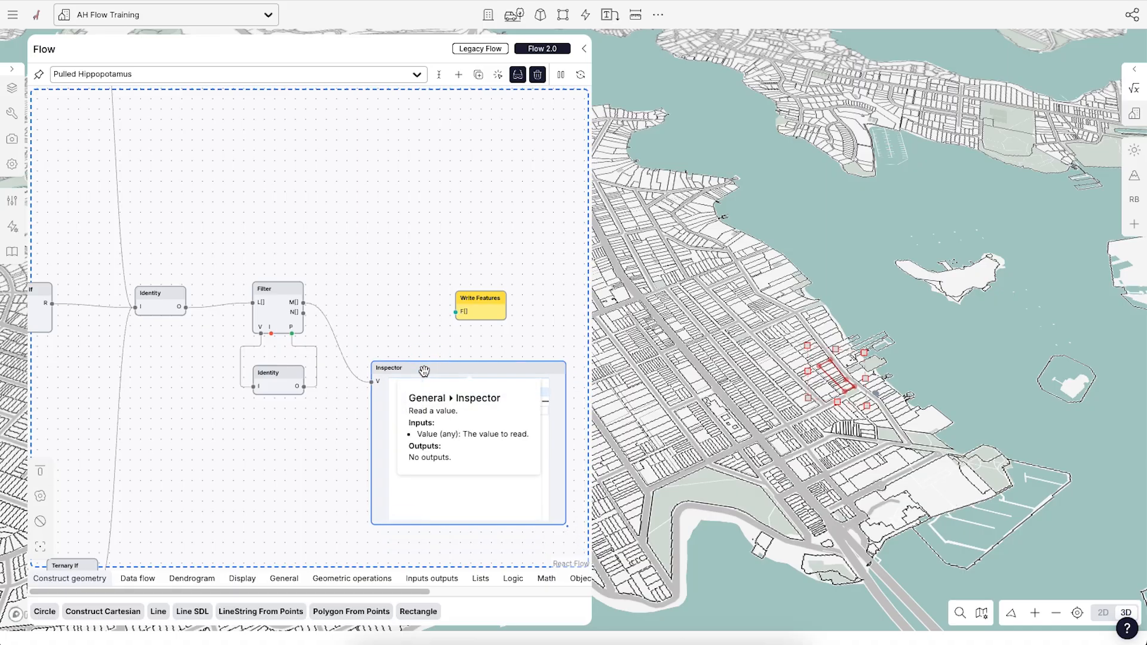
{"action": "key", "text": "BackSpace"}
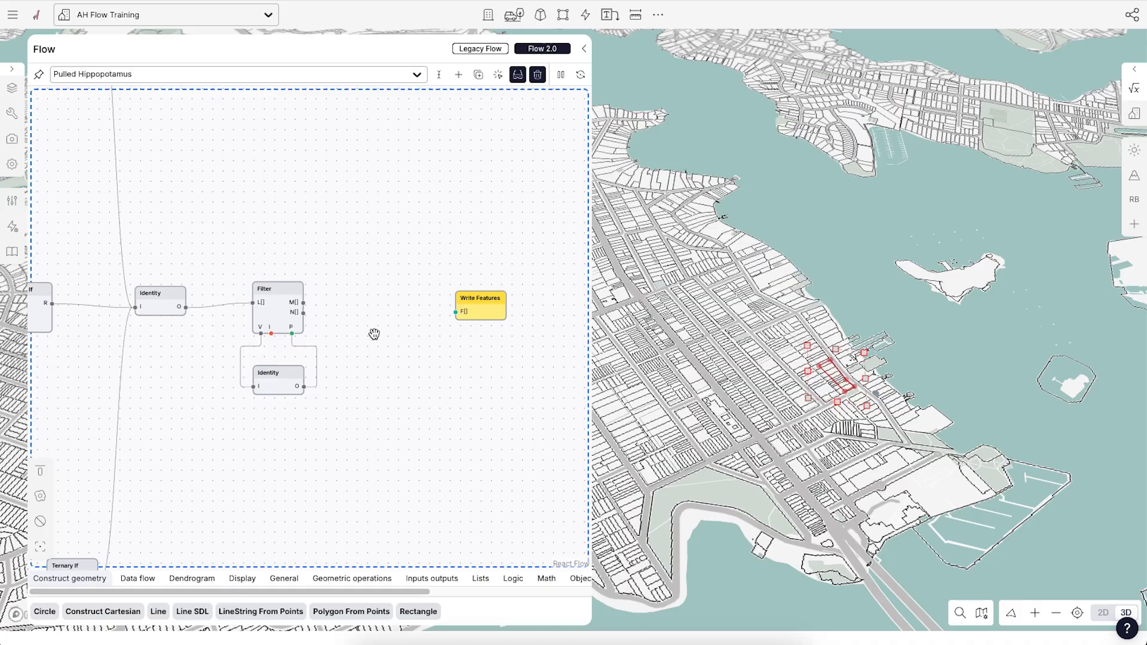
Add a Ternary If node between the Filter and Write Features nodes, spacing Write Features farther away to make room.
{"action": "scroll", "coordinate": [208, 311], "scroll_direction": "down", "scroll_amount": 1}
{"action": "scroll", "coordinate": [501, 303], "scroll_direction": "up", "scroll_amount": 1}
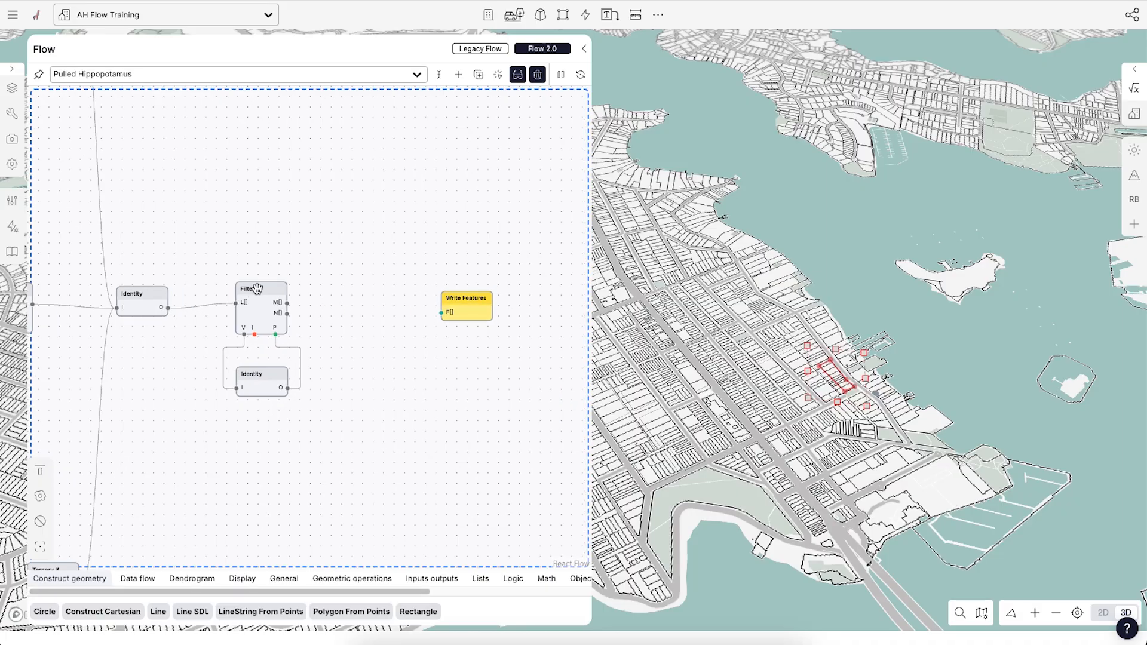
{"action": "mouse_move", "coordinate": [259, 289]}
{"action": "double_click", "coordinate": [385, 302]}
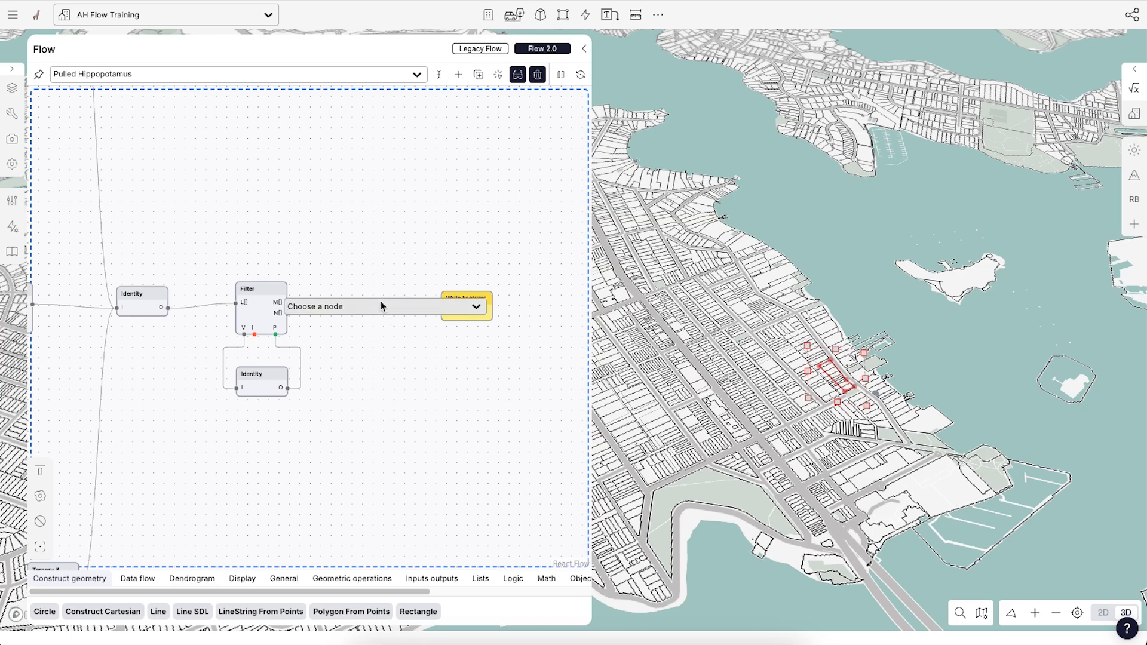
{"action": "type", "text": "ternary"}
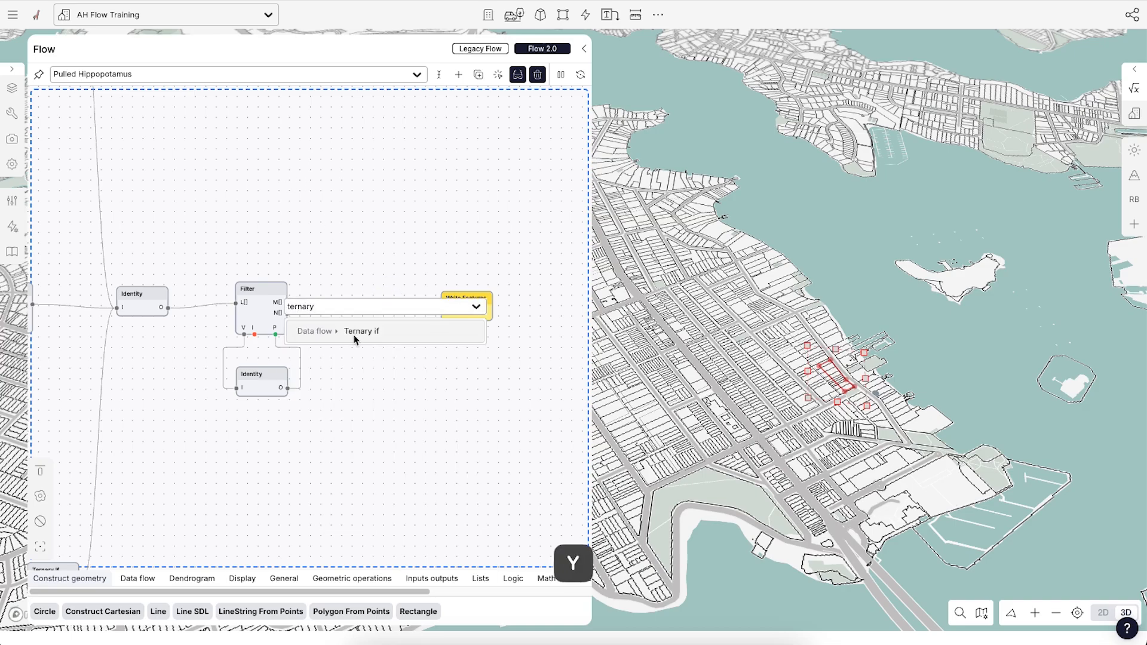
{"action": "left_click", "coordinate": [369, 333]}
{"action": "left_click", "coordinate": [377, 293]}
{"action": "left_click_drag", "start_coordinate": [377, 293], "coordinate": [375, 282]}
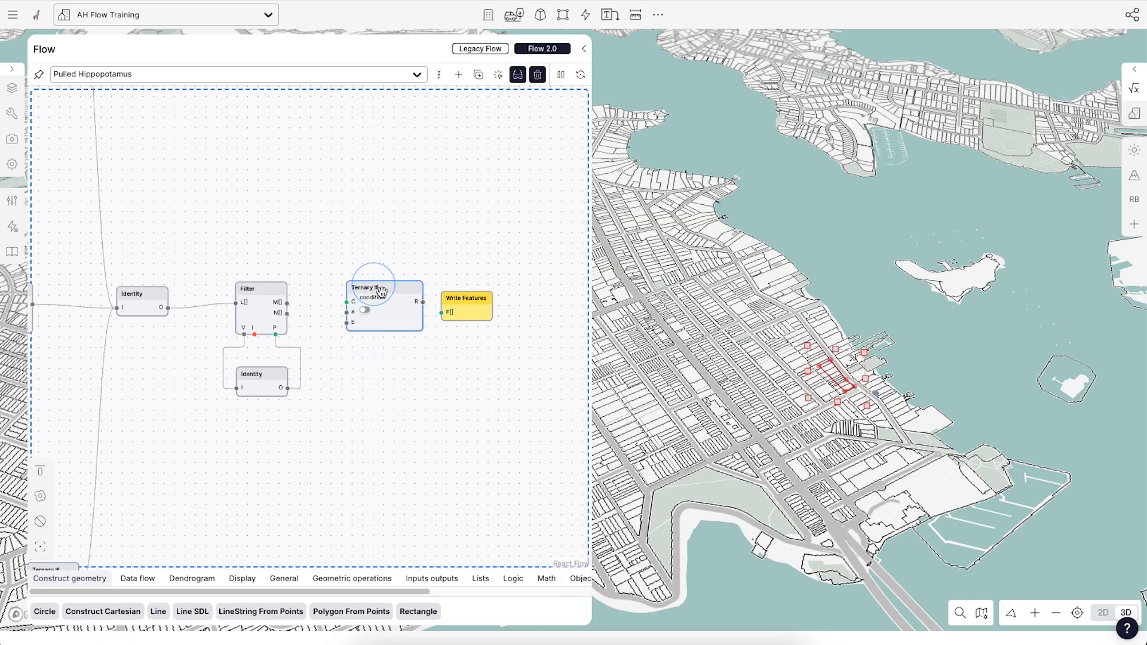
{"action": "left_click_drag", "start_coordinate": [461, 297], "coordinate": [535, 290]}
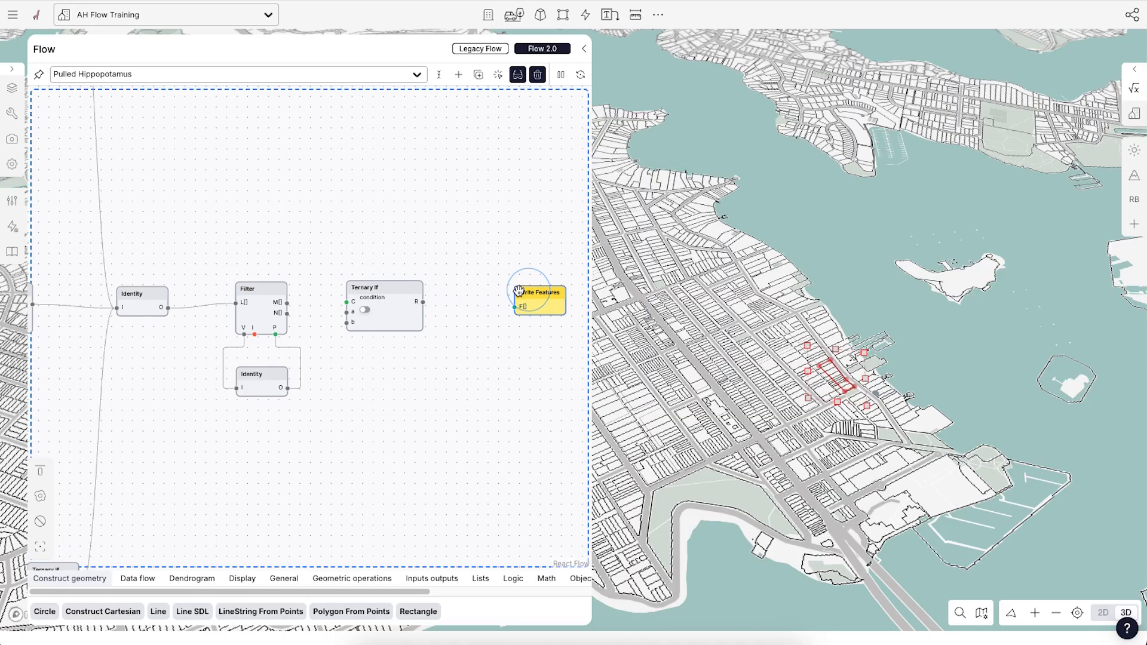
{"action": "left_click_drag", "start_coordinate": [385, 288], "coordinate": [405, 290]}
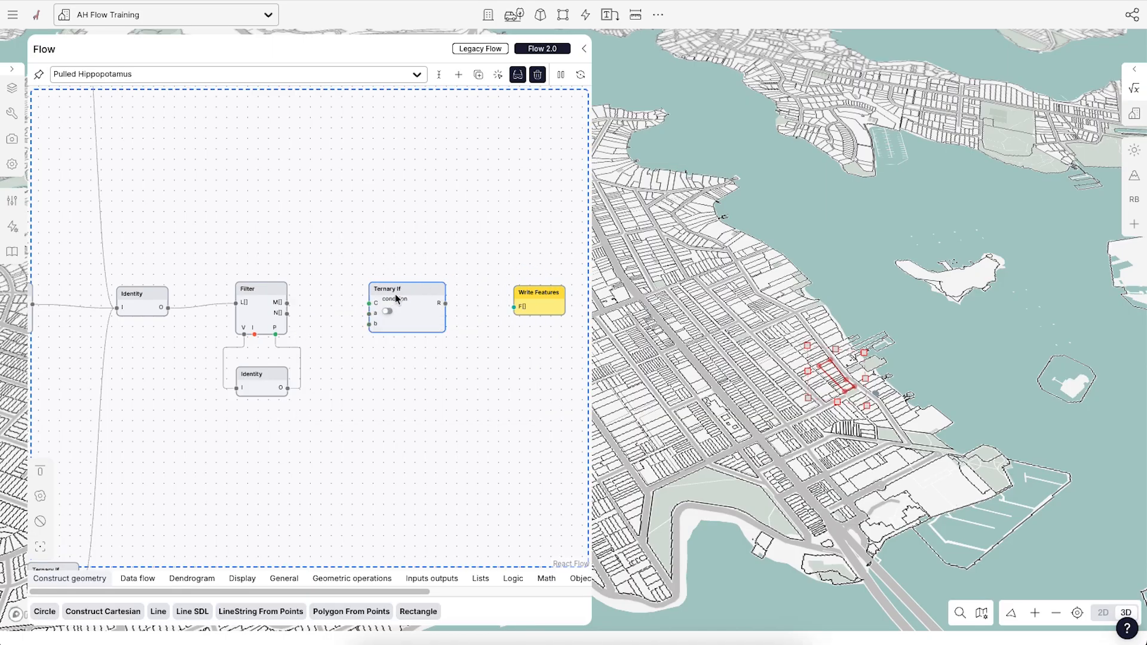
{"action": "left_click_drag", "start_coordinate": [409, 288], "coordinate": [417, 290]}
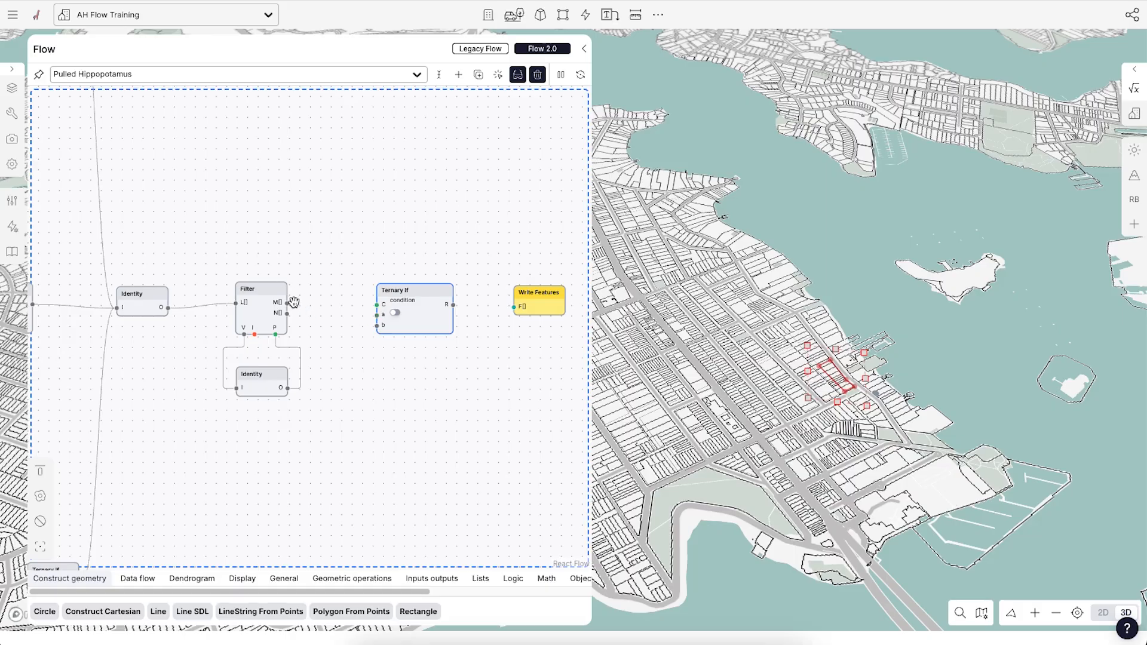
Connect the Filter's M[] output to the new Ternary If's a input and the Read Feature output to its b input.
{"action": "left_click_drag", "start_coordinate": [285, 303], "coordinate": [377, 315]}
{"action": "scroll", "coordinate": [490, 281], "scroll_direction": "down", "scroll_amount": 10}
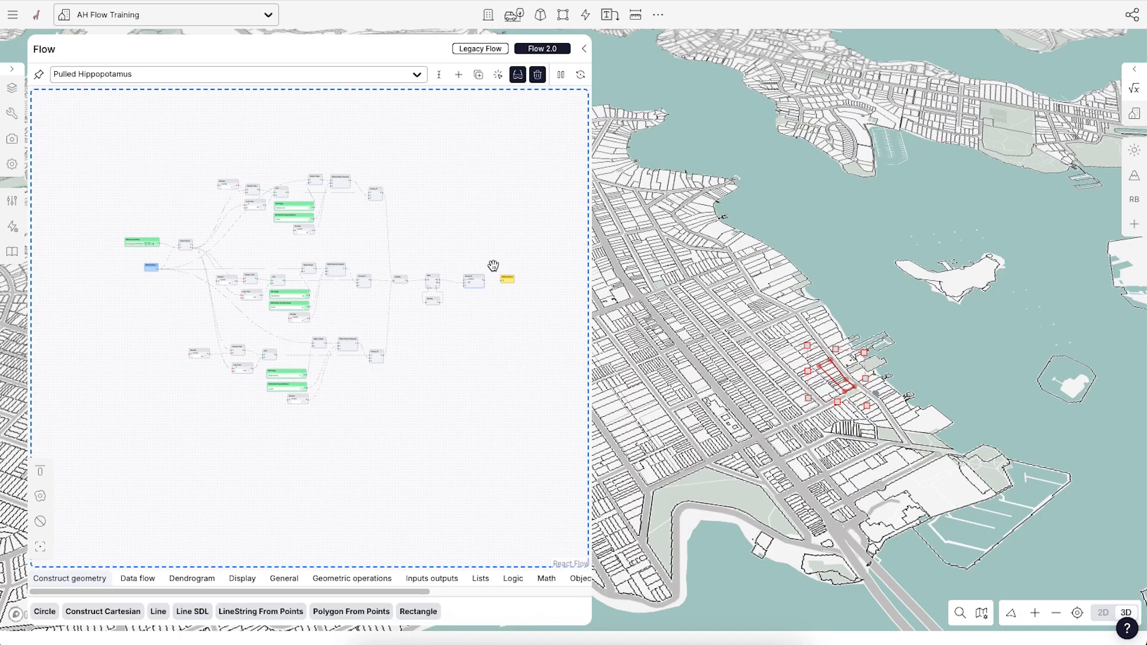
{"action": "scroll", "coordinate": [63, 269], "scroll_direction": "up", "scroll_amount": 8}
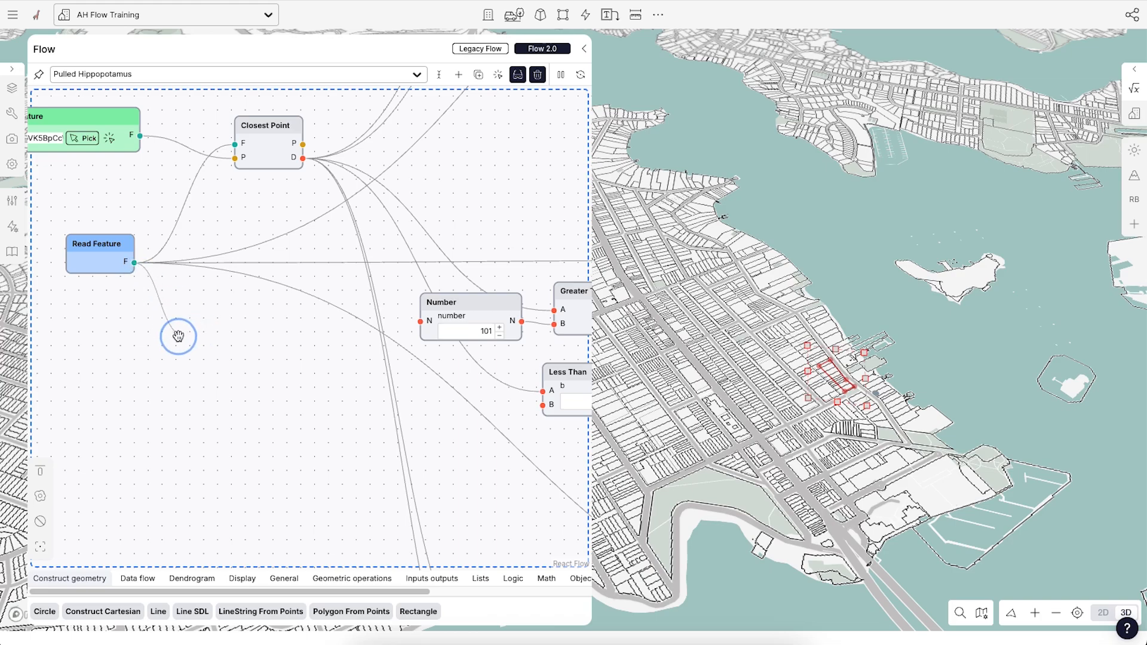
{"action": "scroll", "coordinate": [126, 320], "scroll_direction": "down", "scroll_amount": 5}
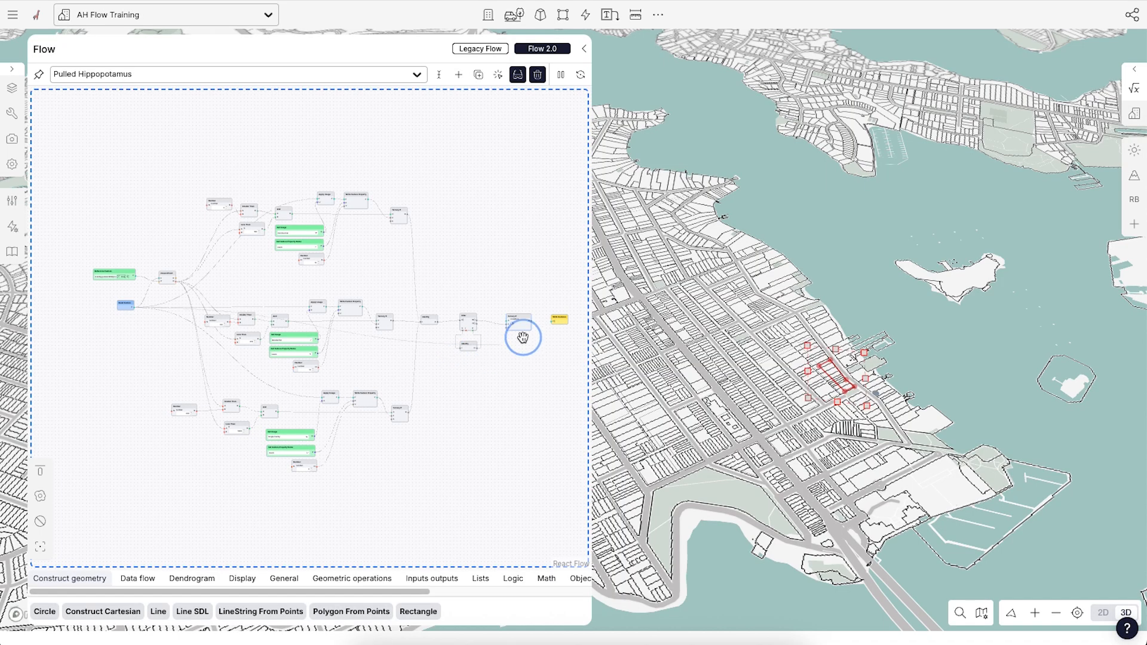
{"action": "scroll", "coordinate": [538, 330], "scroll_direction": "up", "scroll_amount": 5}
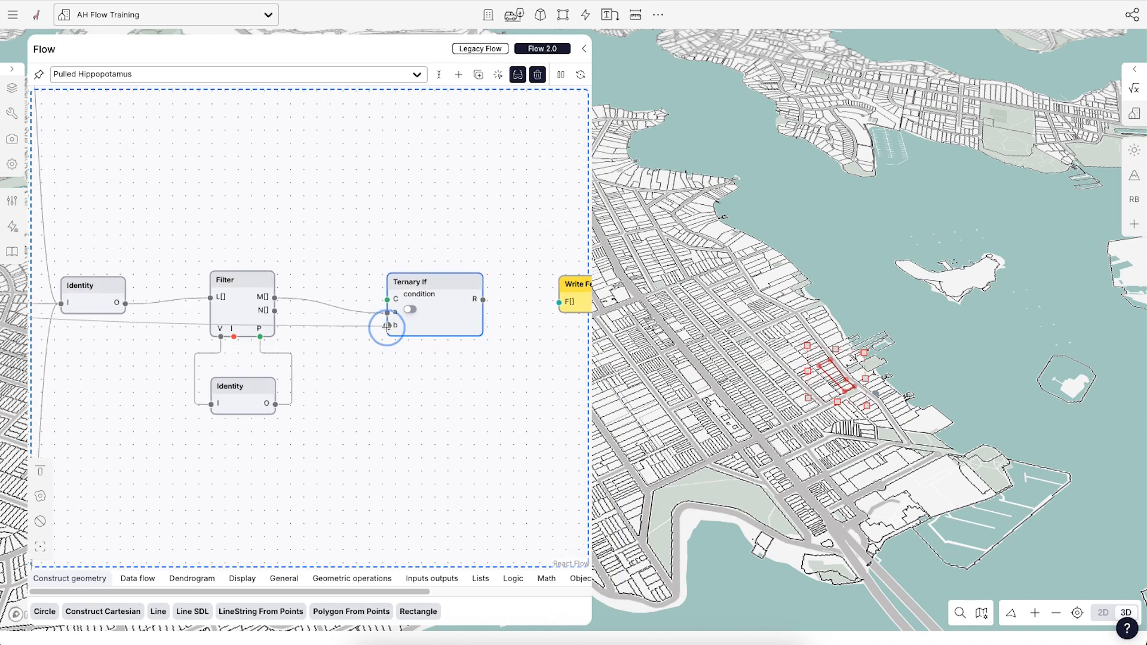
{"action": "left_click_drag", "start_coordinate": [387, 325], "coordinate": [387, 326]}
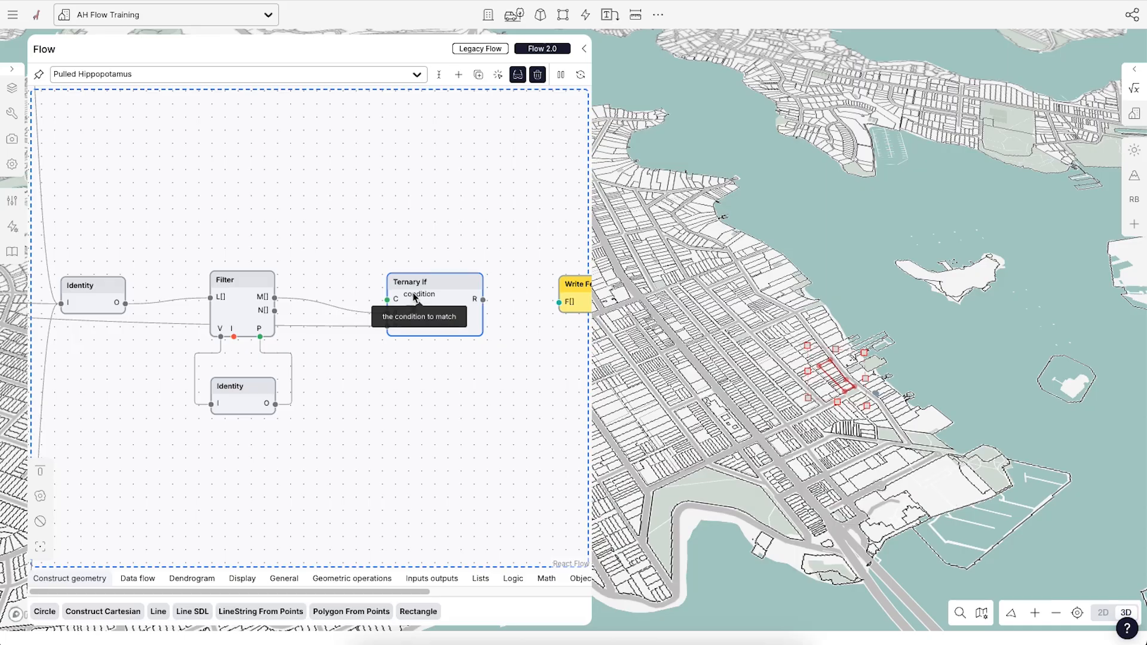
Branch a List Length node off the Filter's M[] output, above the connection to the Ternary If.
{"action": "scroll", "coordinate": [483, 314], "scroll_direction": "down", "scroll_amount": 8}
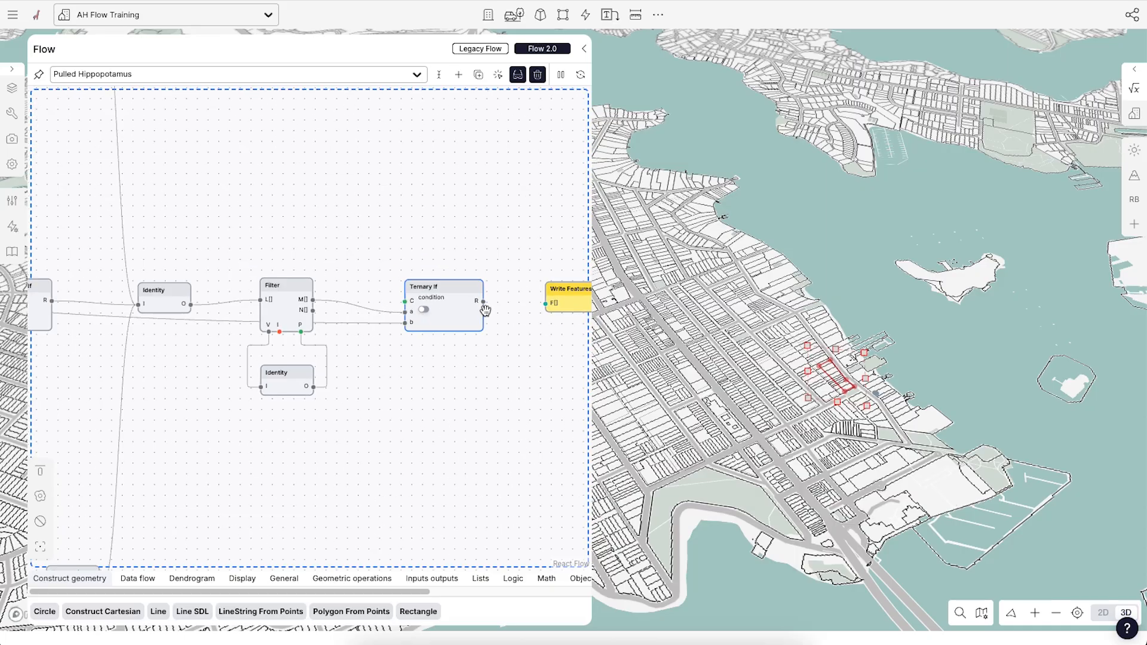
{"action": "scroll", "coordinate": [338, 224], "scroll_direction": "up", "scroll_amount": 1}
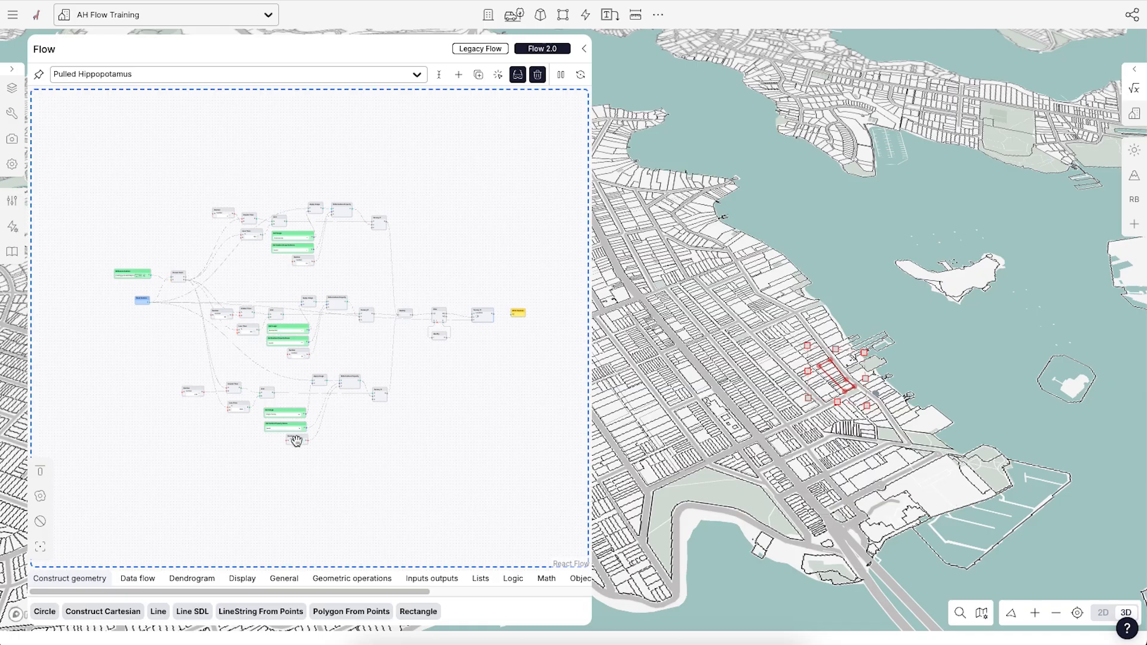
{"action": "scroll", "coordinate": [490, 316], "scroll_direction": "up", "scroll_amount": 8}
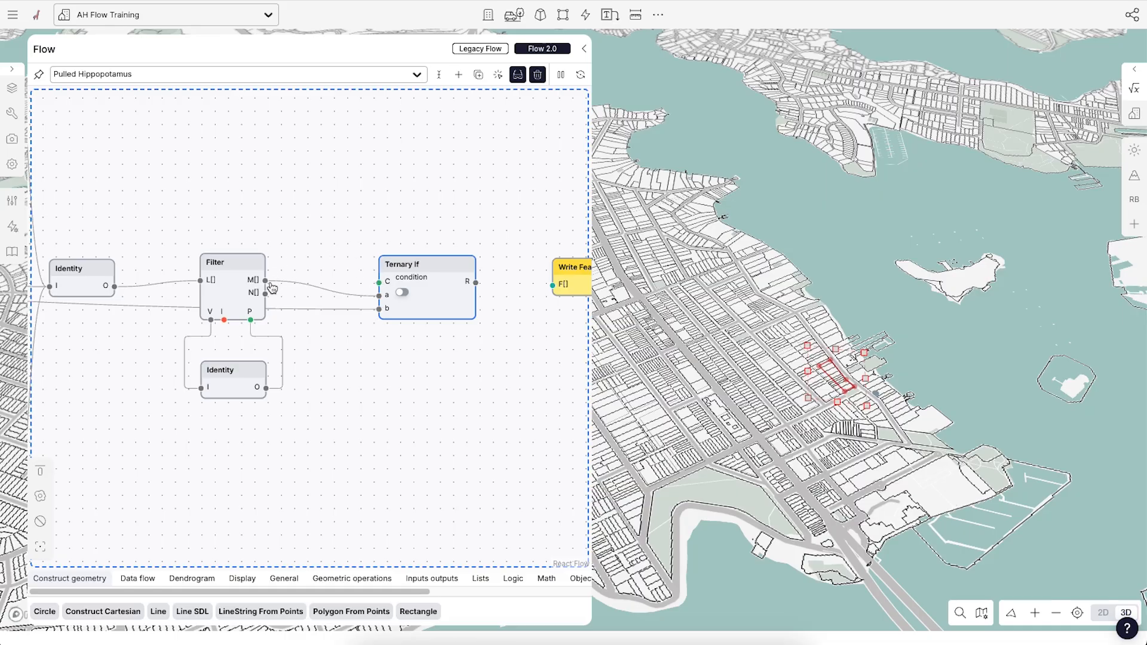
{"action": "left_click_drag", "start_coordinate": [265, 281], "coordinate": [323, 229], "text": "shift"}
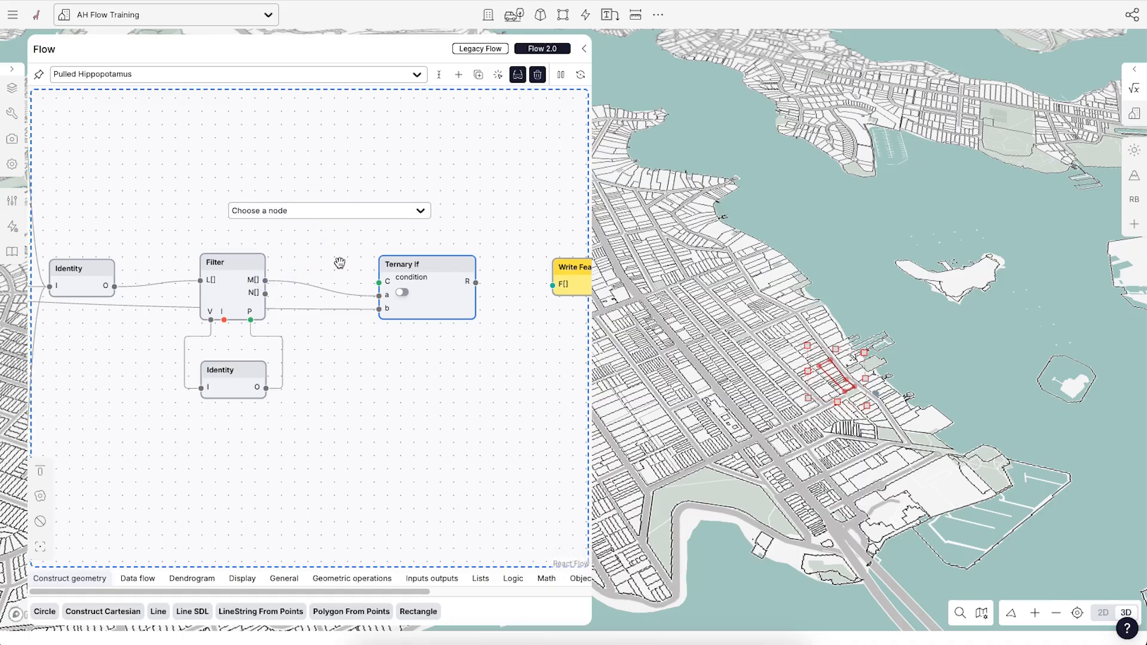
{"action": "type", "text": "list"}
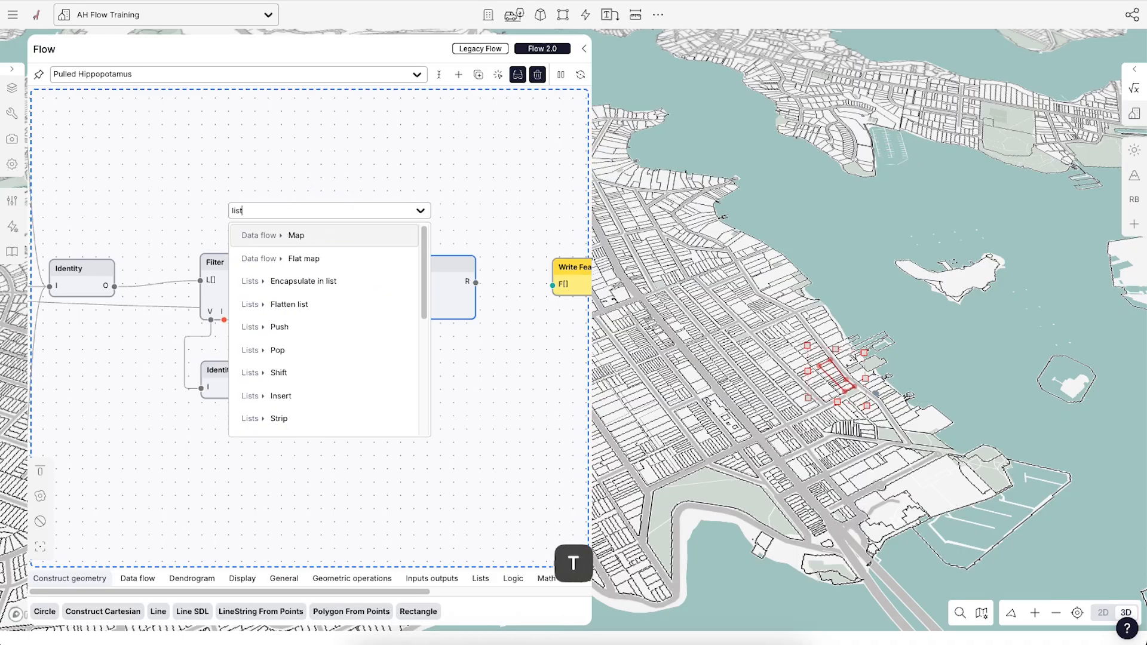
{"action": "type", "text": " le"}
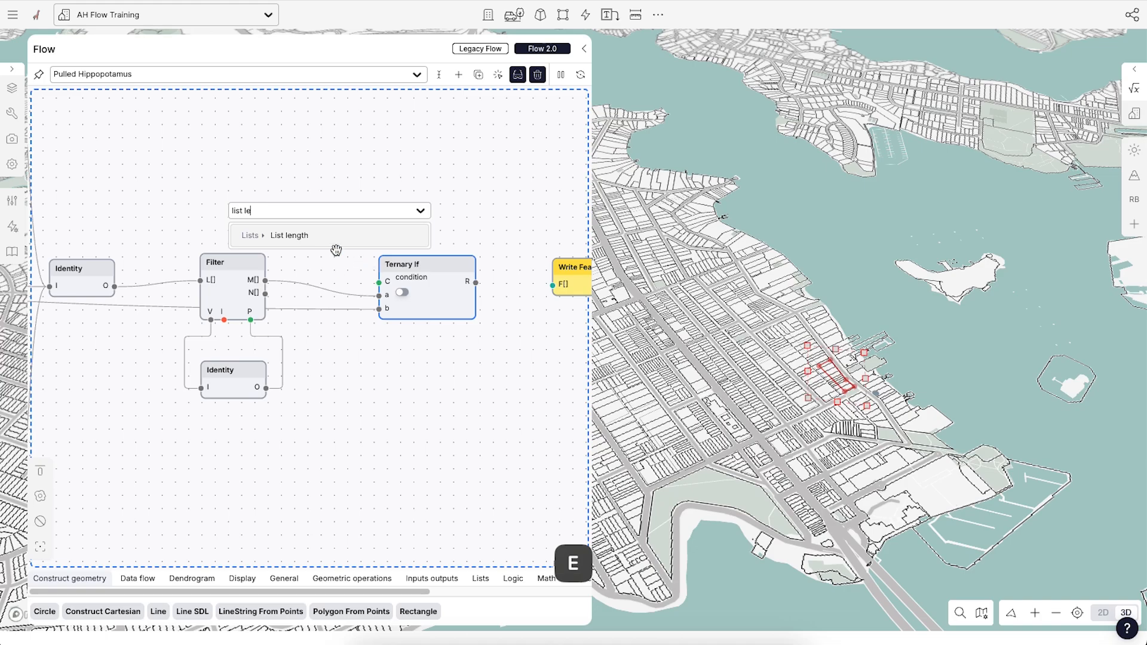
{"action": "left_click", "coordinate": [317, 235]}
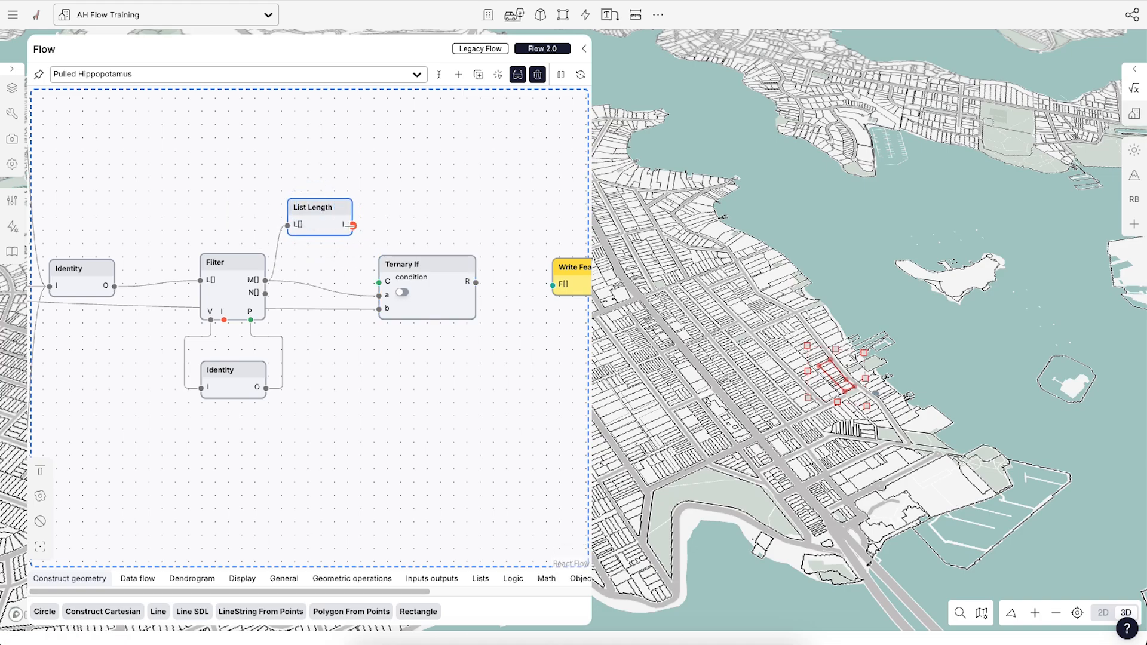
Connect the List Length output to the Ternary If's C input and reposition both nodes neatly.
{"action": "left_click_drag", "start_coordinate": [350, 226], "coordinate": [431, 265]}
{"action": "left_click_drag", "start_coordinate": [320, 207], "coordinate": [334, 227]}
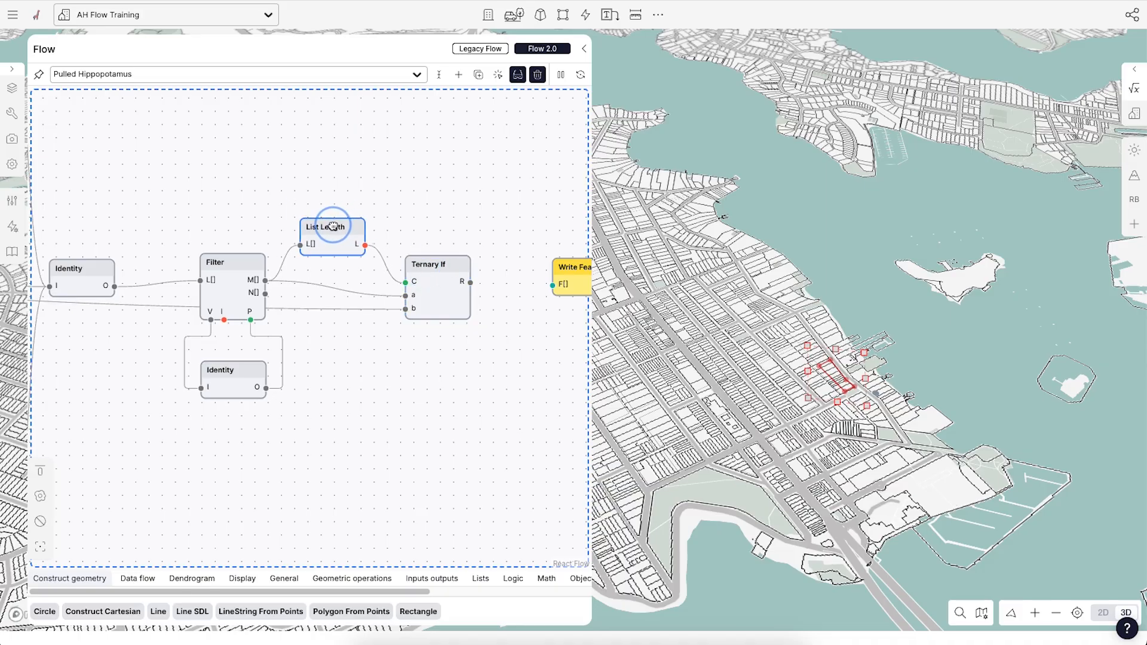
{"action": "left_click_drag", "start_coordinate": [417, 263], "coordinate": [401, 263]}
Bring Write Features closer and connect the final Ternary If's R output to its F[] input.
{"action": "scroll", "coordinate": [179, 270], "scroll_direction": "down", "scroll_amount": 3}
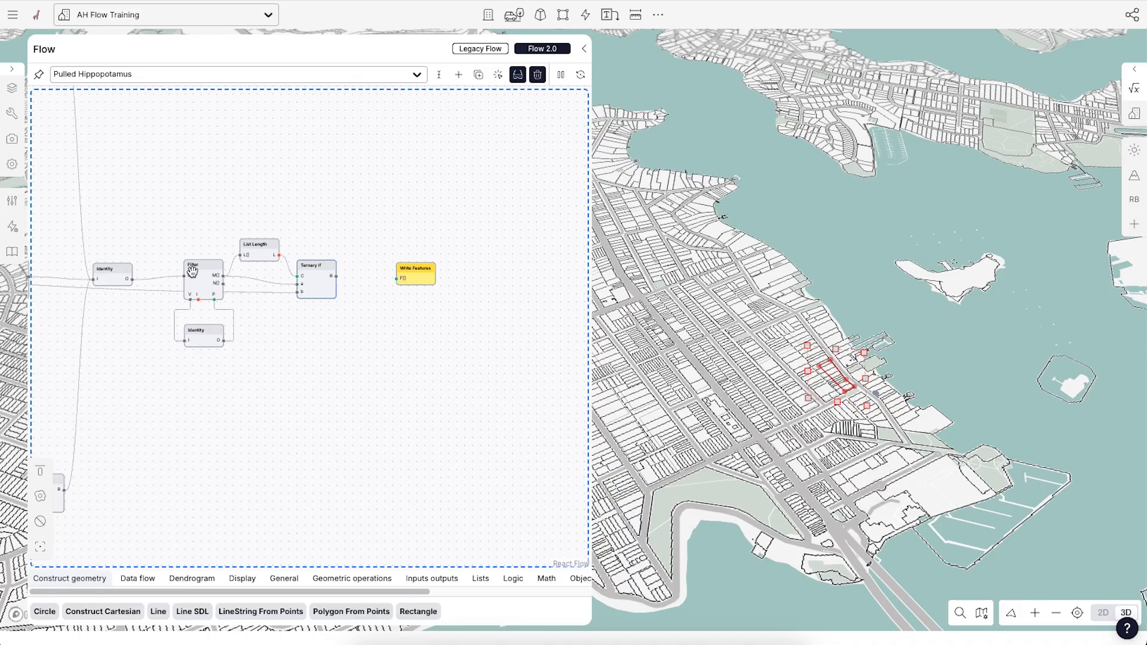
{"action": "scroll", "coordinate": [334, 288], "scroll_direction": "up", "scroll_amount": 2}
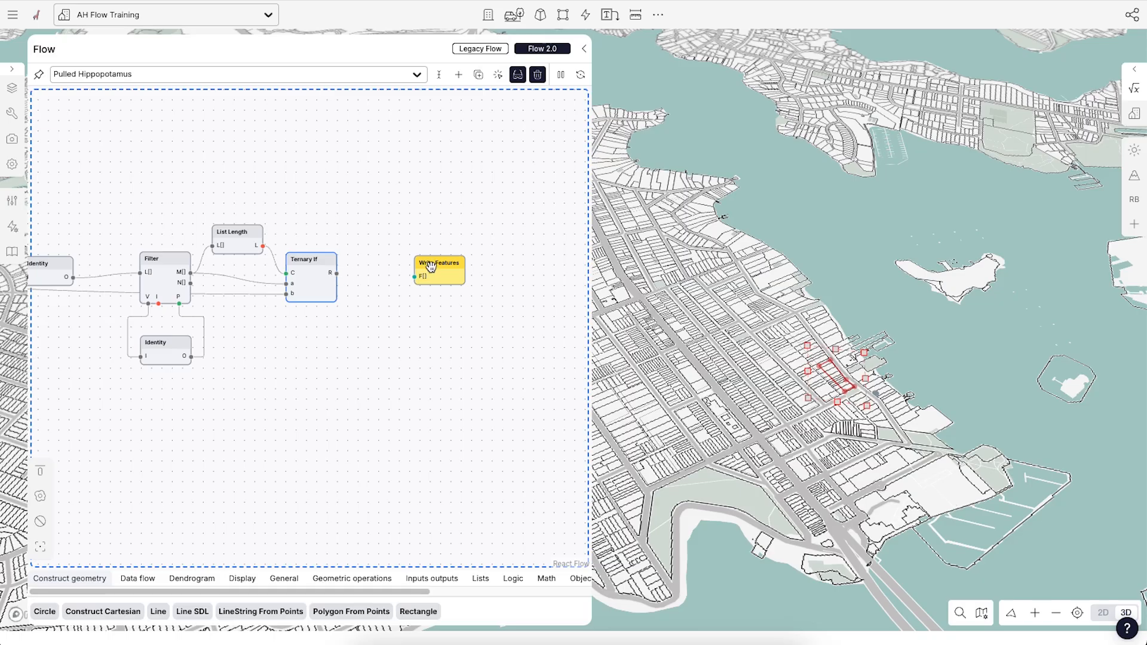
{"action": "left_click_drag", "start_coordinate": [430, 266], "coordinate": [411, 270]}
{"action": "left_click_drag", "start_coordinate": [337, 273], "coordinate": [408, 264]}
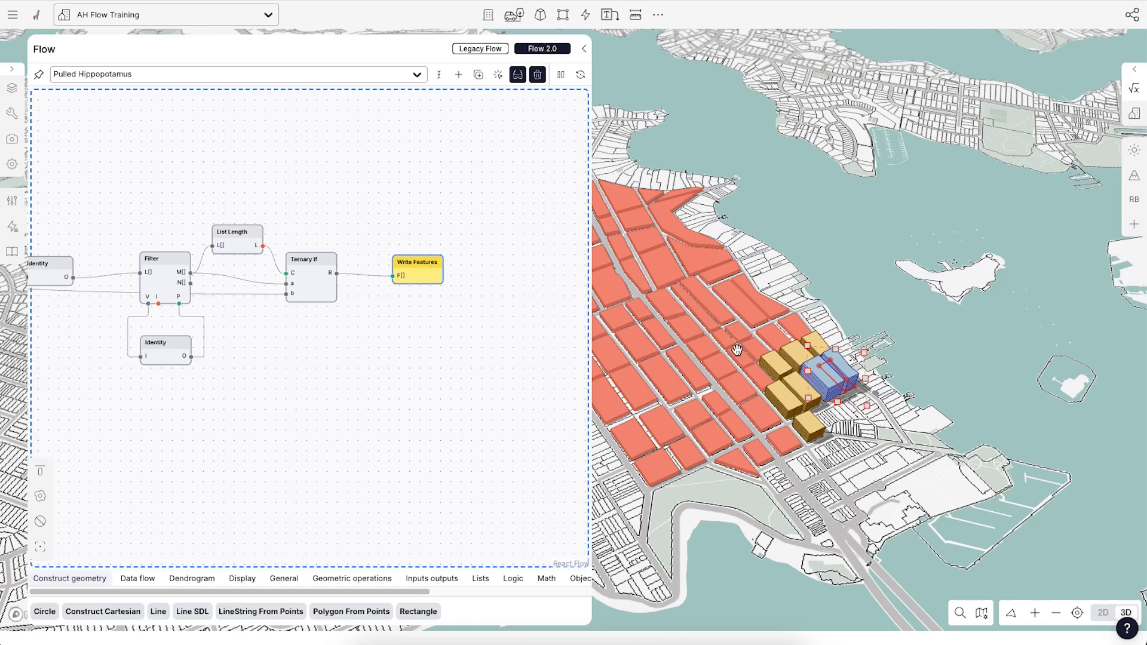
Test the flow by moving the reference point out over the water and back beside the waterfront blocks.
{"action": "scroll", "coordinate": [454, 278], "scroll_direction": "down", "scroll_amount": 3}
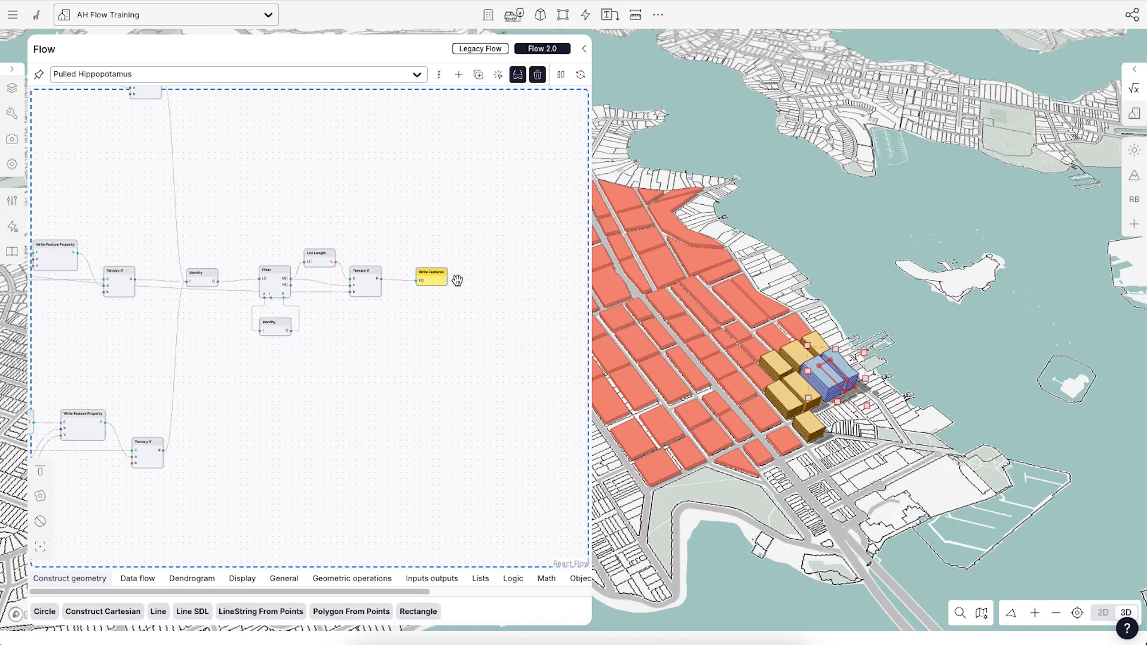
{"action": "left_click", "coordinate": [878, 319]}
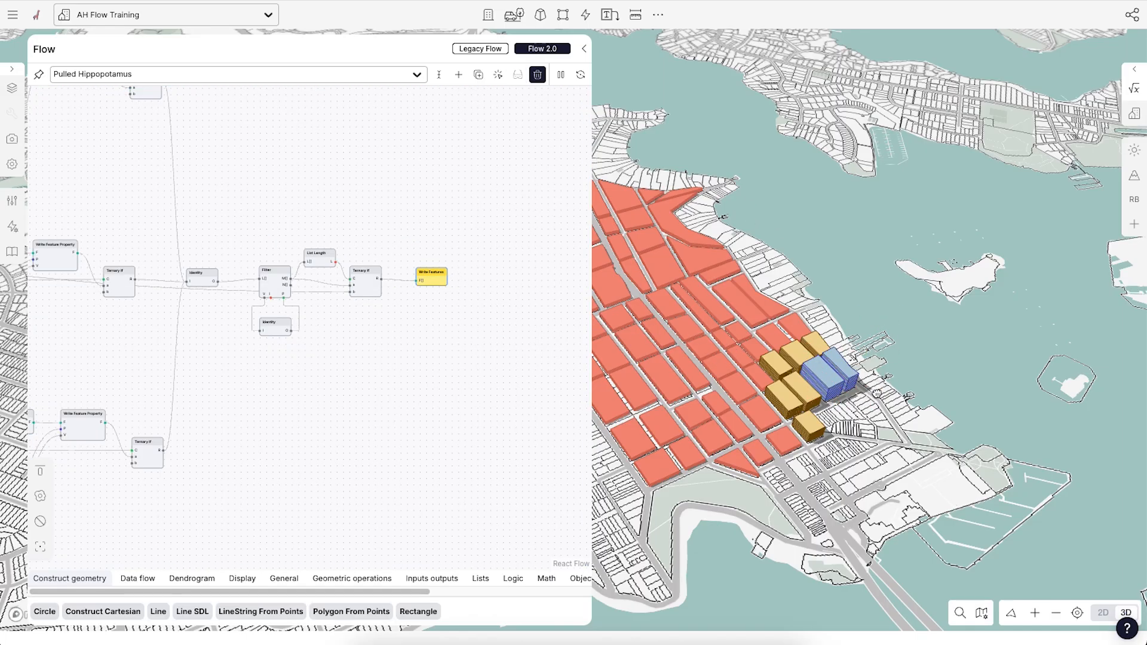
{"action": "left_click", "coordinate": [876, 393]}
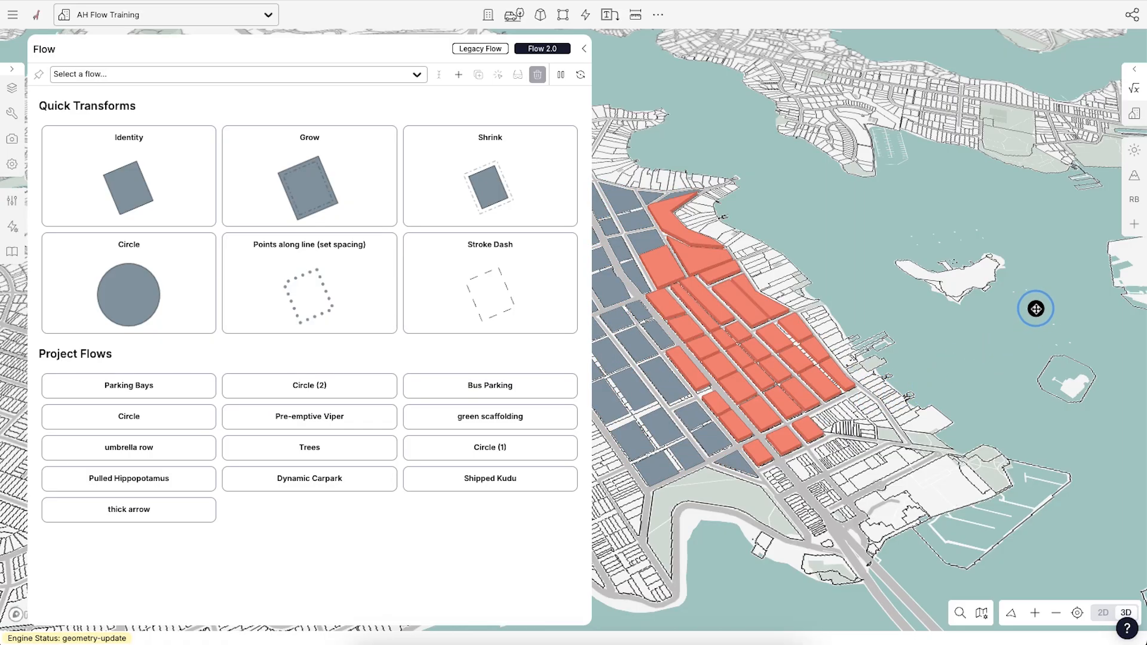
{"action": "scroll", "coordinate": [1044, 303], "scroll_direction": "down", "scroll_amount": 1}
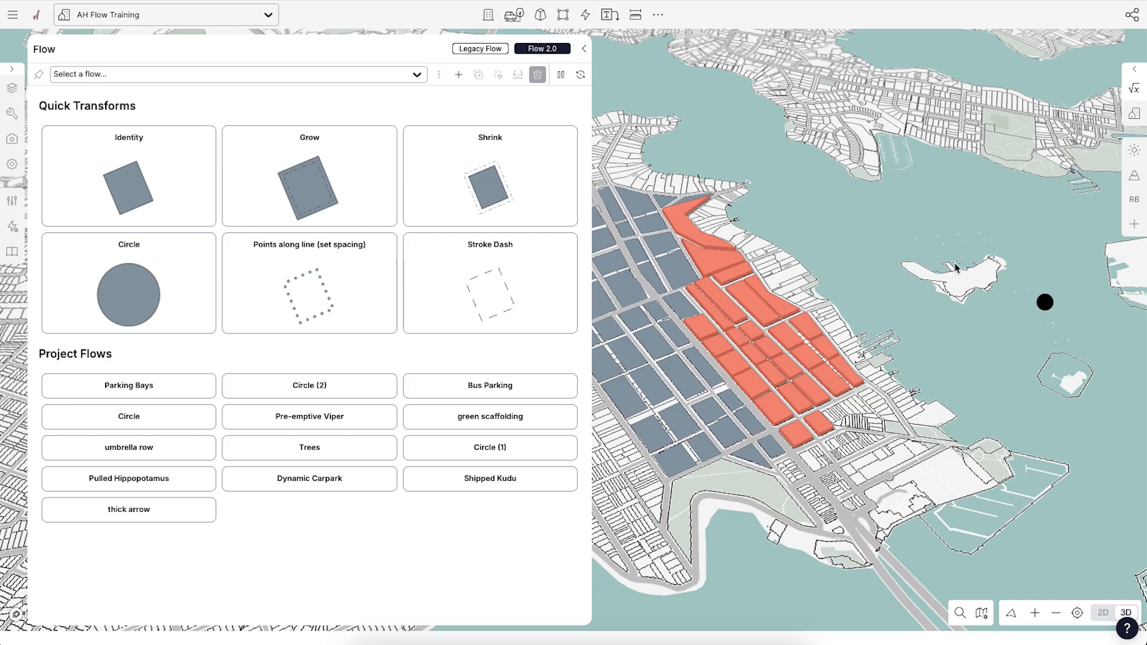
{"action": "left_click_drag", "start_coordinate": [1045, 302], "coordinate": [888, 361]}
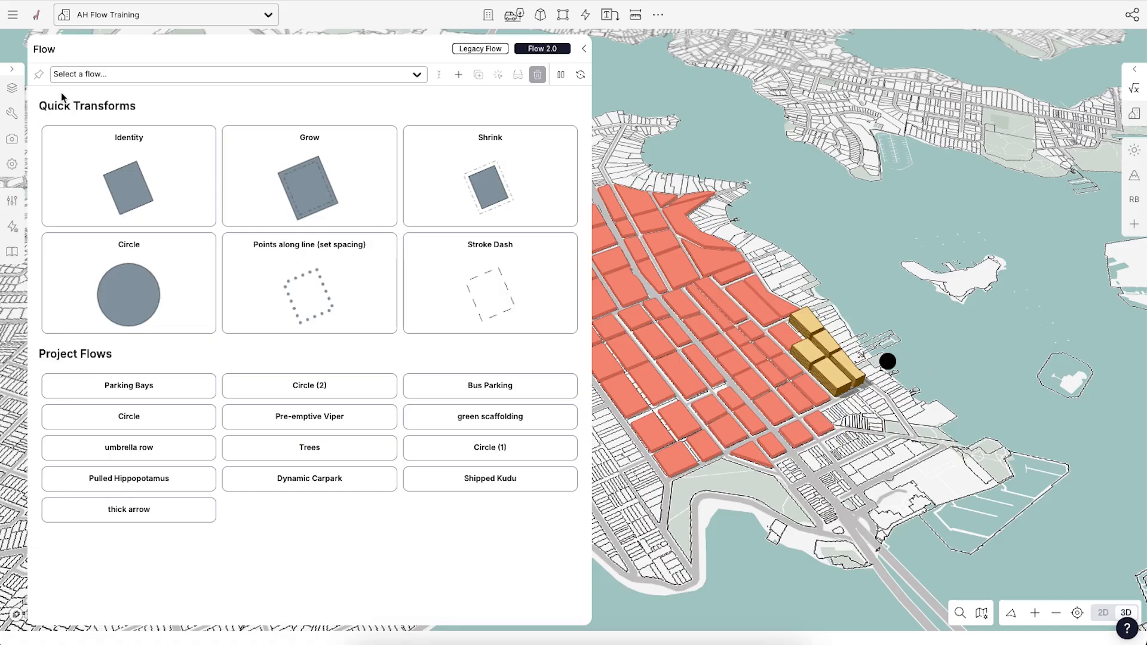
Add an Offset property to the reference point and collapse the Flow editor.
{"action": "left_click", "coordinate": [12, 73]}
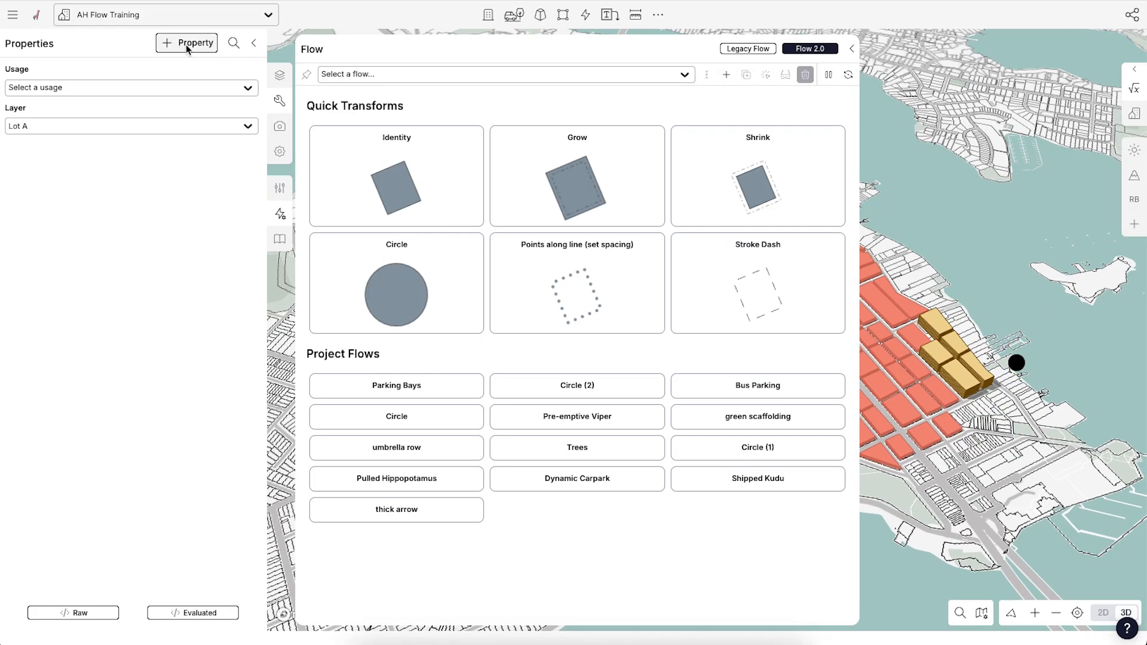
{"action": "left_click", "coordinate": [186, 43]}
{"action": "type", "text": "offse"}
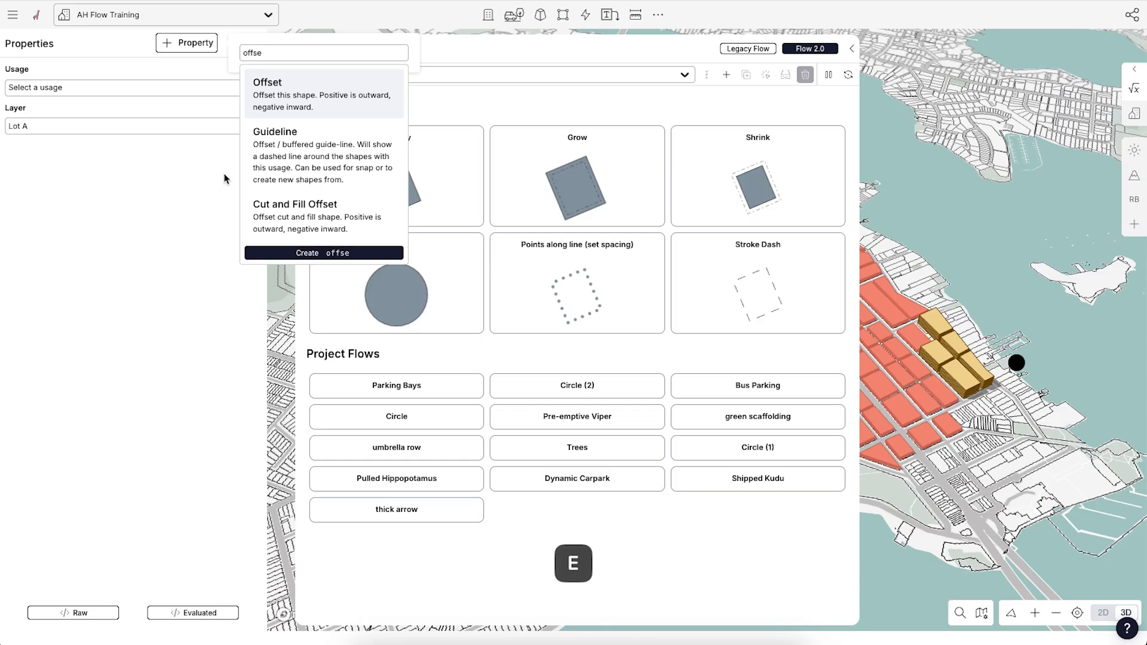
{"action": "left_click", "coordinate": [336, 98]}
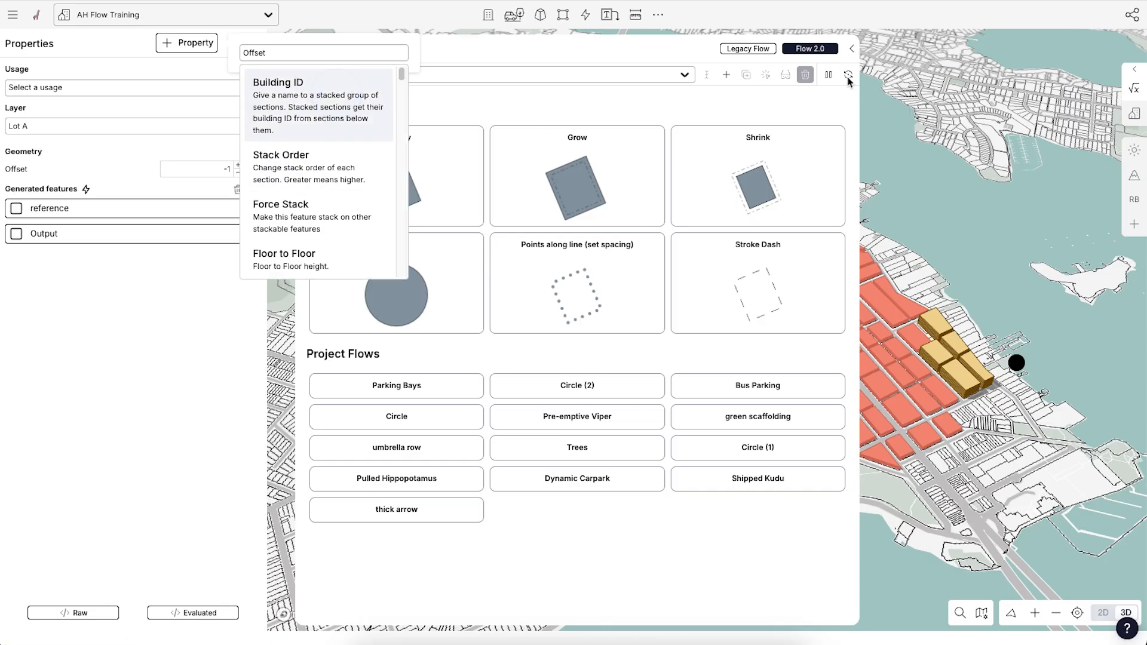
{"action": "left_click", "coordinate": [852, 49]}
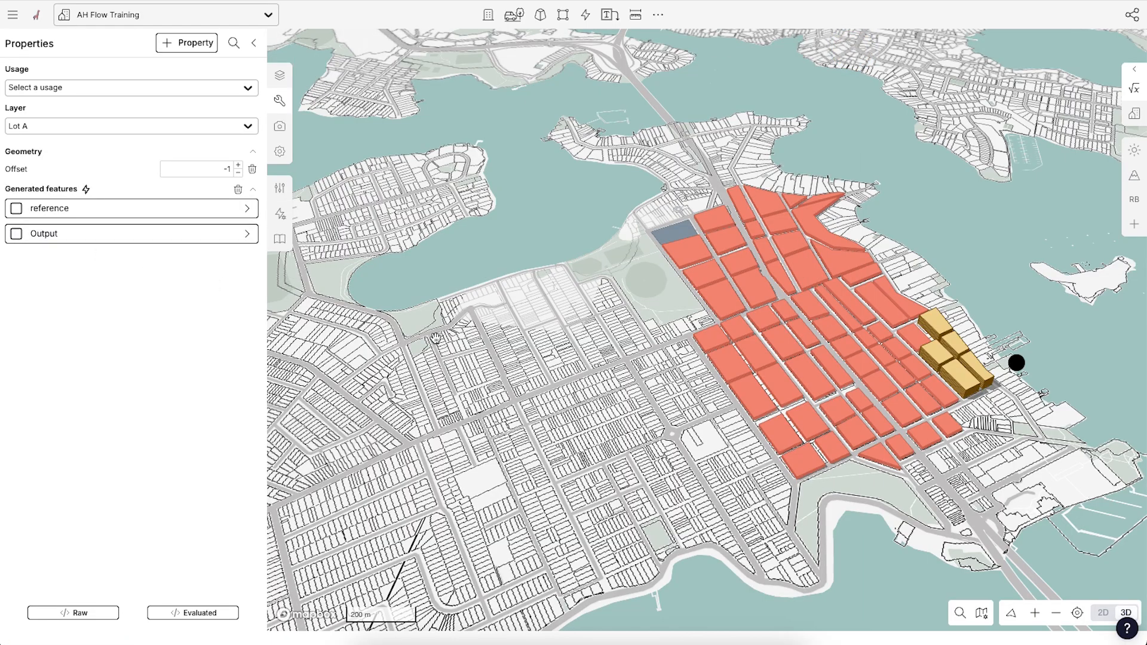
Set the reference point's Offset to 200.
{"action": "left_click", "coordinate": [225, 169]}
{"action": "key", "text": "BackSpace"}
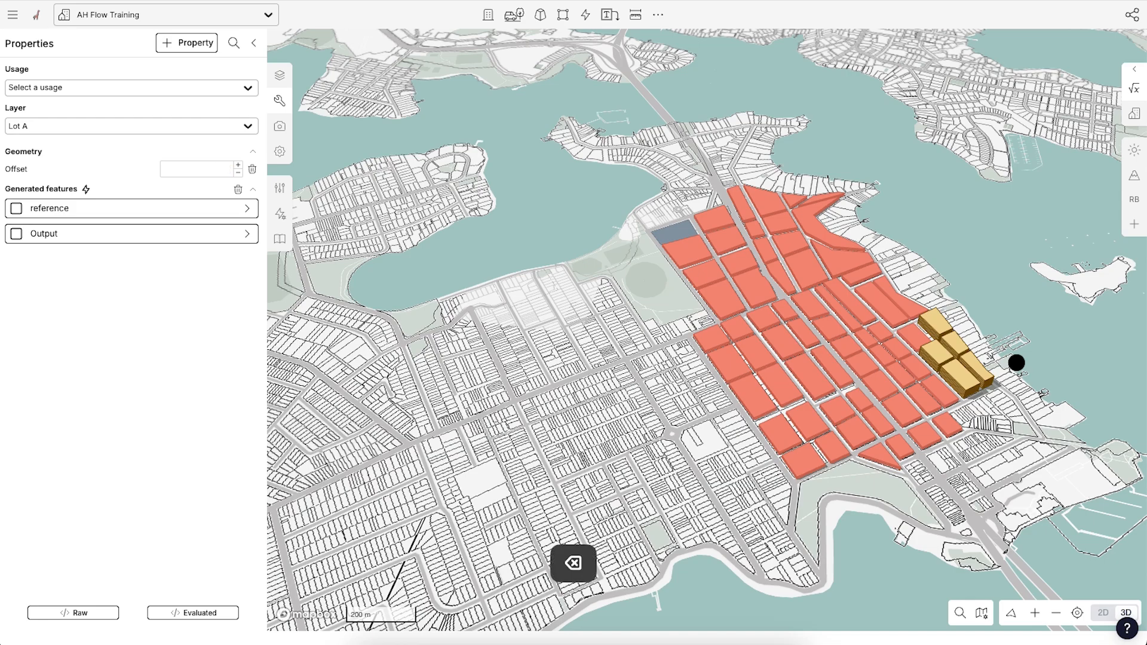
{"action": "type", "text": "200"}
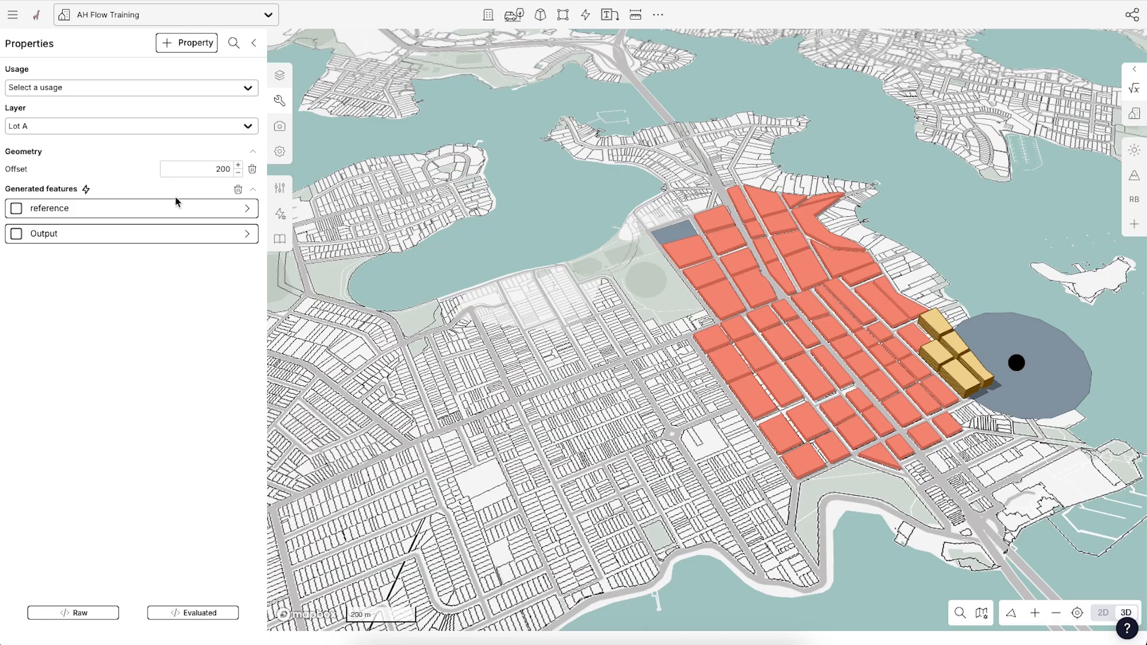
Add the Color and Fill Opacity properties to the reference point.
{"action": "left_click", "coordinate": [186, 46]}
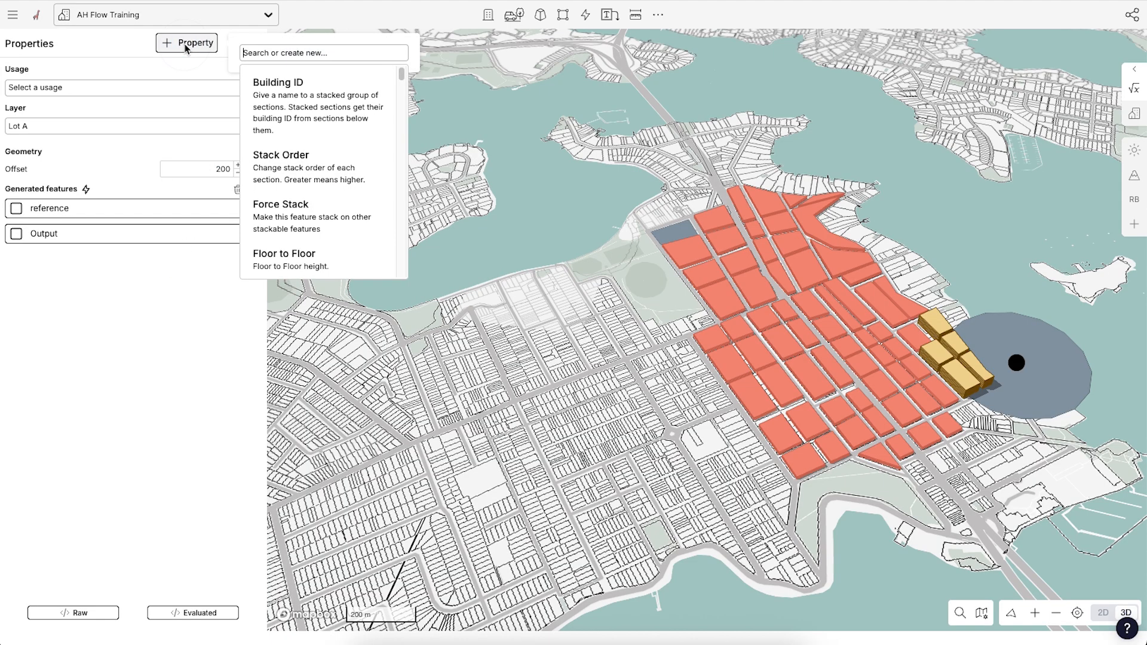
{"action": "type", "text": "colo"}
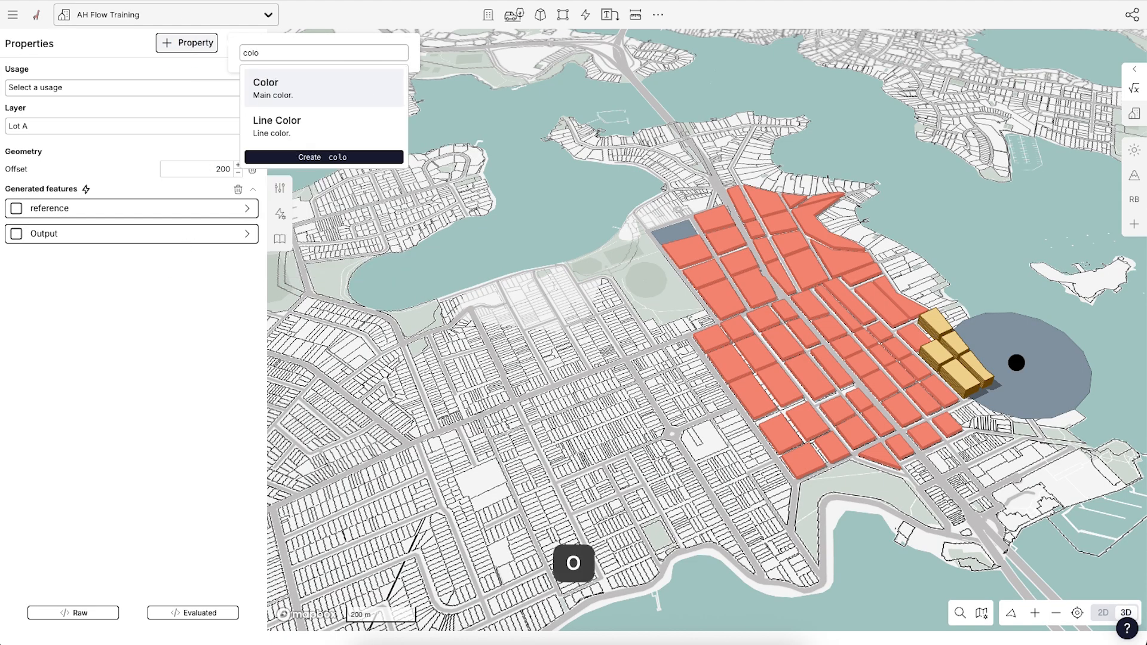
{"action": "key", "text": "Return"}
{"action": "type", "text": "opacity"}
{"action": "key", "text": "Return"}
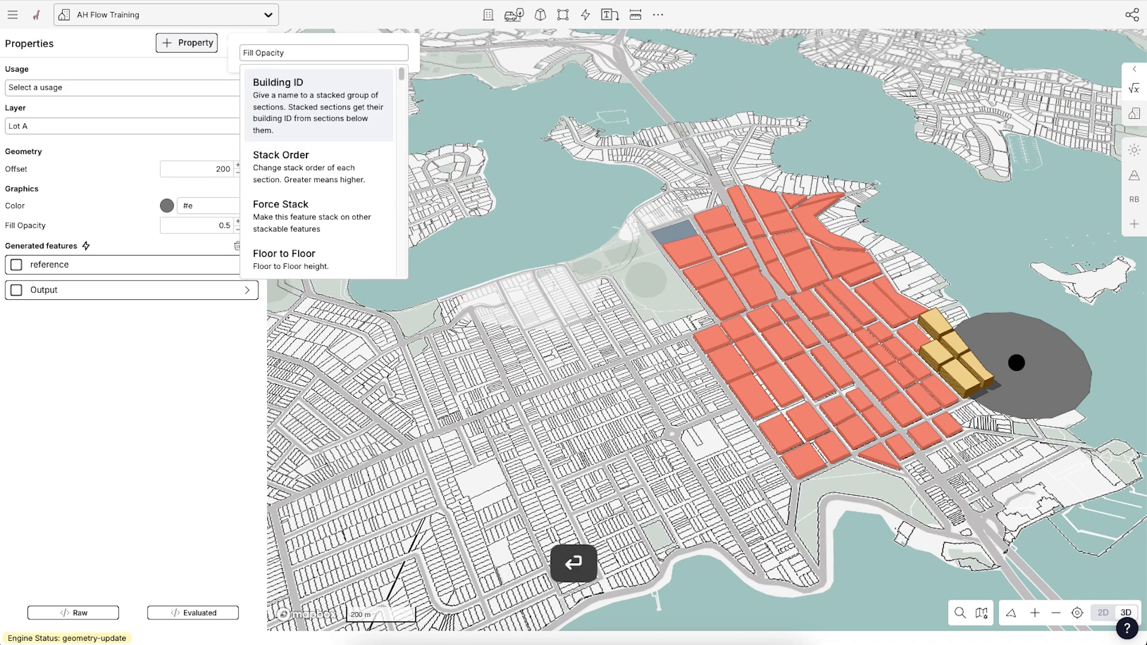
Set the reference point's colour to pure red #ff0000 and its fill opacity to 0.3.
{"action": "left_click", "coordinate": [166, 205]}
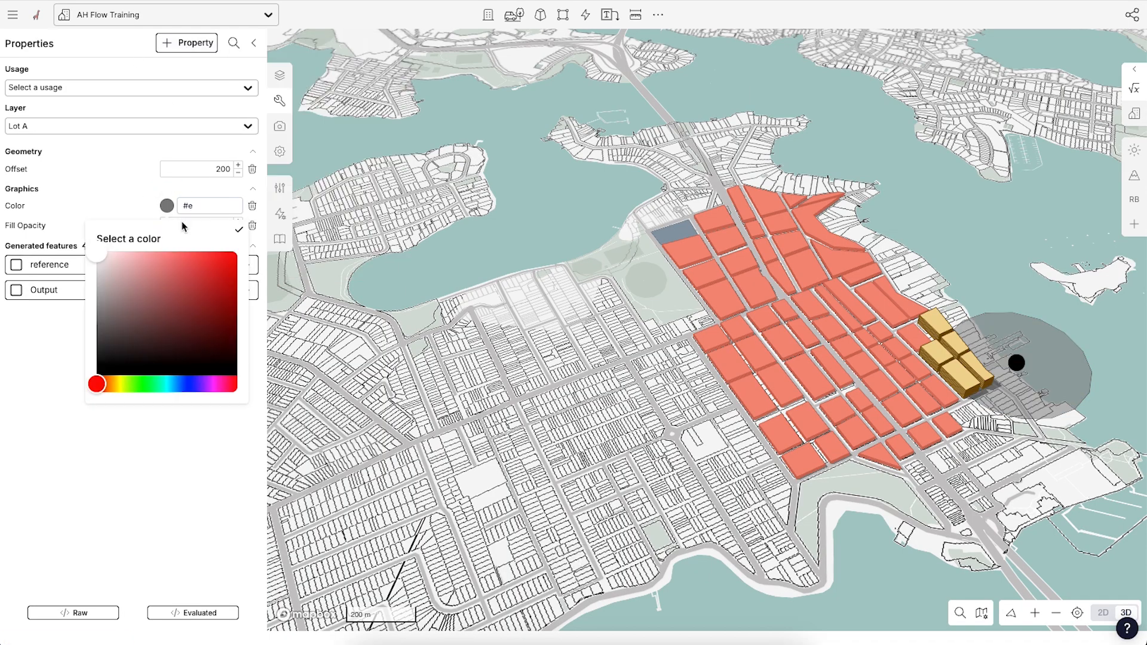
{"action": "left_click_drag", "start_coordinate": [221, 265], "coordinate": [238, 251]}
{"action": "left_click", "coordinate": [239, 229]}
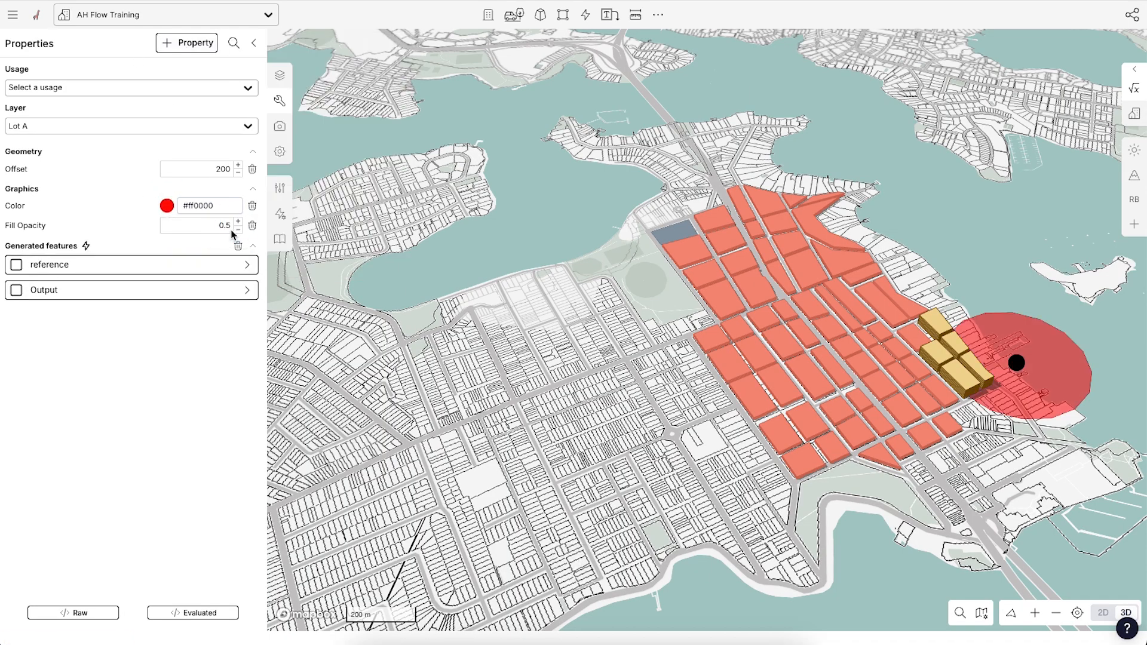
{"action": "double_click", "coordinate": [238, 229]}
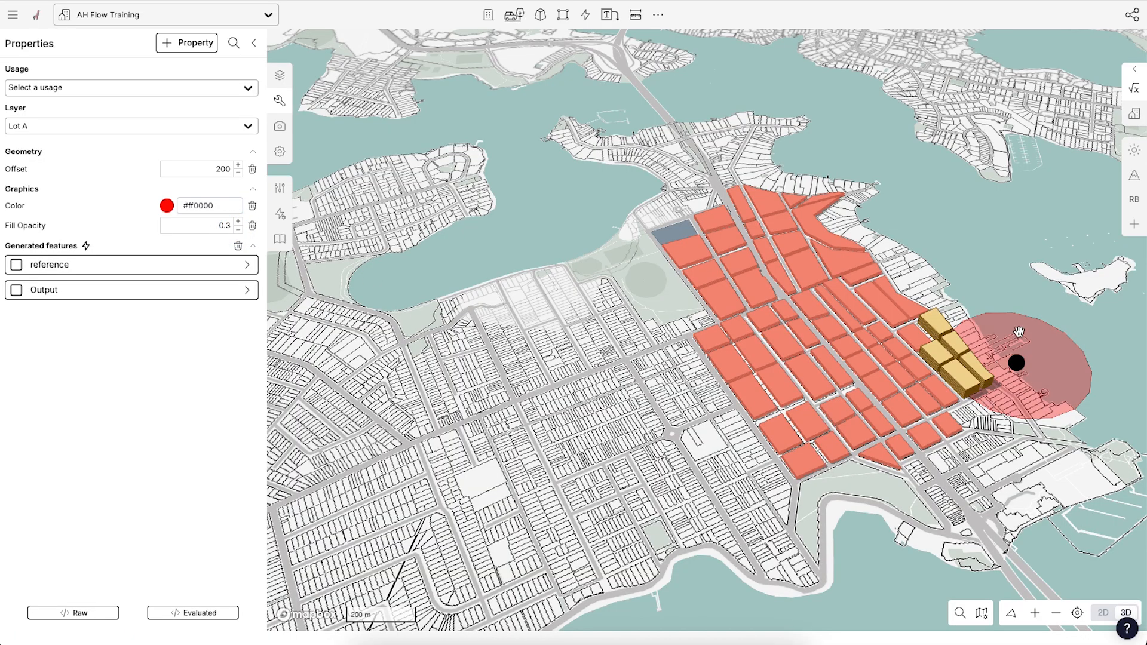
Reselect the reference point and move it a short way north along the waterfront to test the flow.
{"action": "left_click", "coordinate": [1038, 278]}
{"action": "left_click", "coordinate": [1018, 360]}
{"action": "scroll", "coordinate": [1024, 347], "scroll_direction": "down", "scroll_amount": 2}
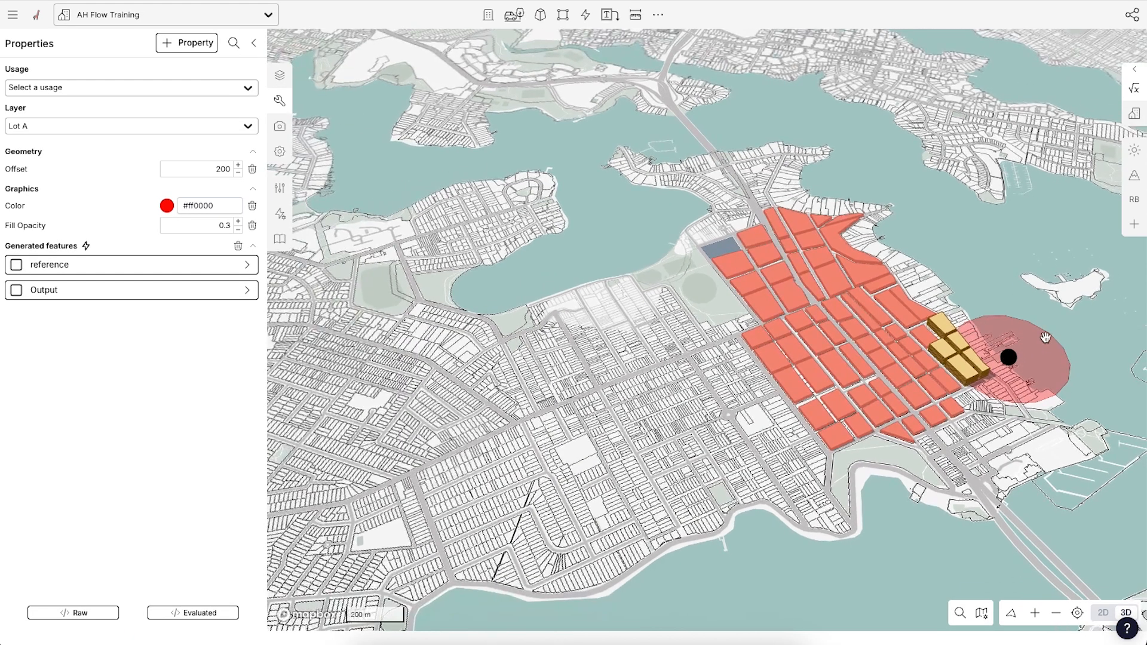
{"action": "right_click_drag", "start_coordinate": [1049, 341], "coordinate": [1040, 341]}
{"action": "scroll", "coordinate": [1041, 340], "scroll_direction": "up", "scroll_amount": 3}
{"action": "left_click_drag", "start_coordinate": [976, 318], "coordinate": [977, 283]}
{"action": "scroll", "coordinate": [980, 286], "scroll_direction": "down", "scroll_amount": 2}
Delete the reference point to test the flow without it, and undo the deletion.
{"action": "key", "text": "BackSpace"}
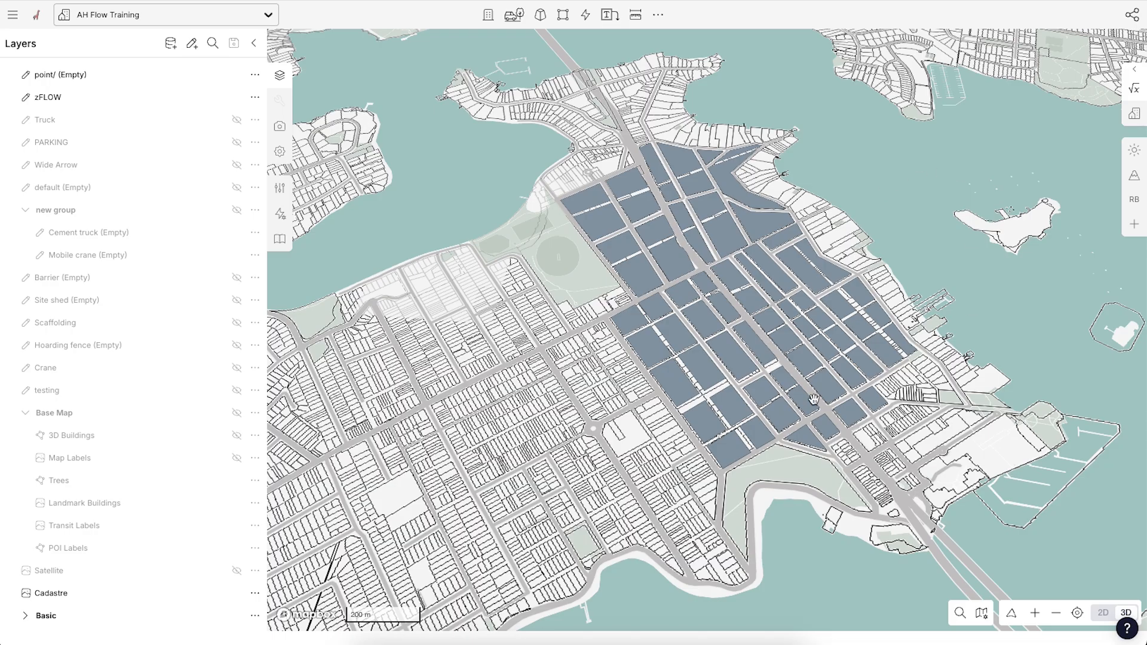
{"action": "scroll", "coordinate": [853, 395], "scroll_direction": "up", "scroll_amount": 2}
{"action": "right_click_drag", "start_coordinate": [853, 395], "coordinate": [741, 315]}
{"action": "scroll", "coordinate": [832, 310], "scroll_direction": "up", "scroll_amount": 2}
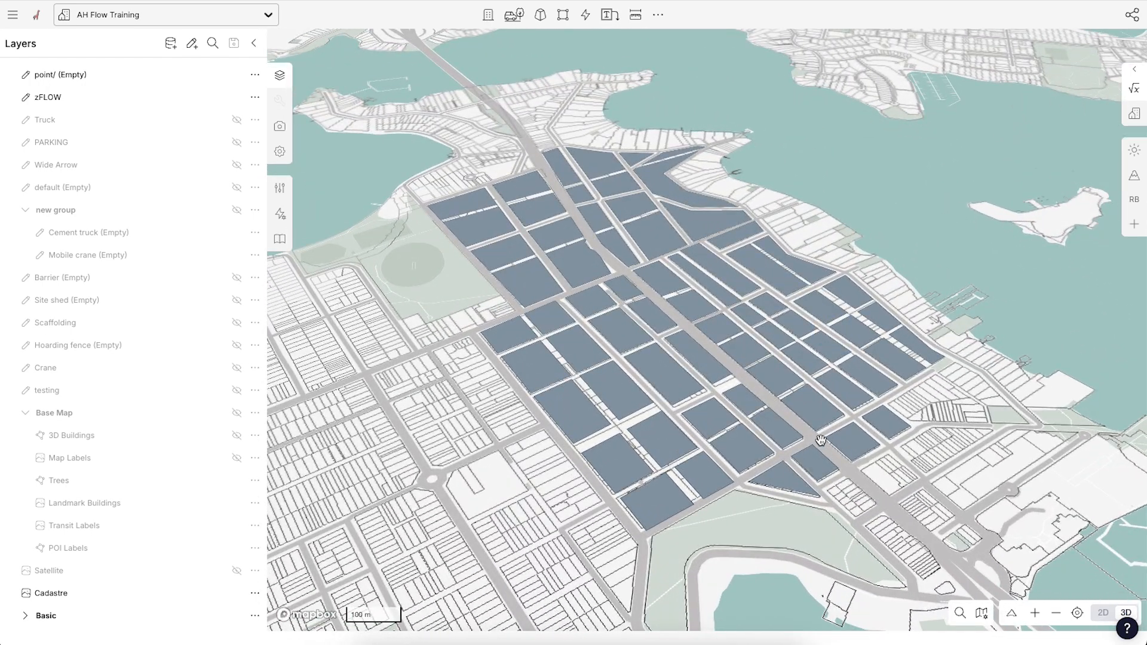
{"action": "key", "text": "super+z"}
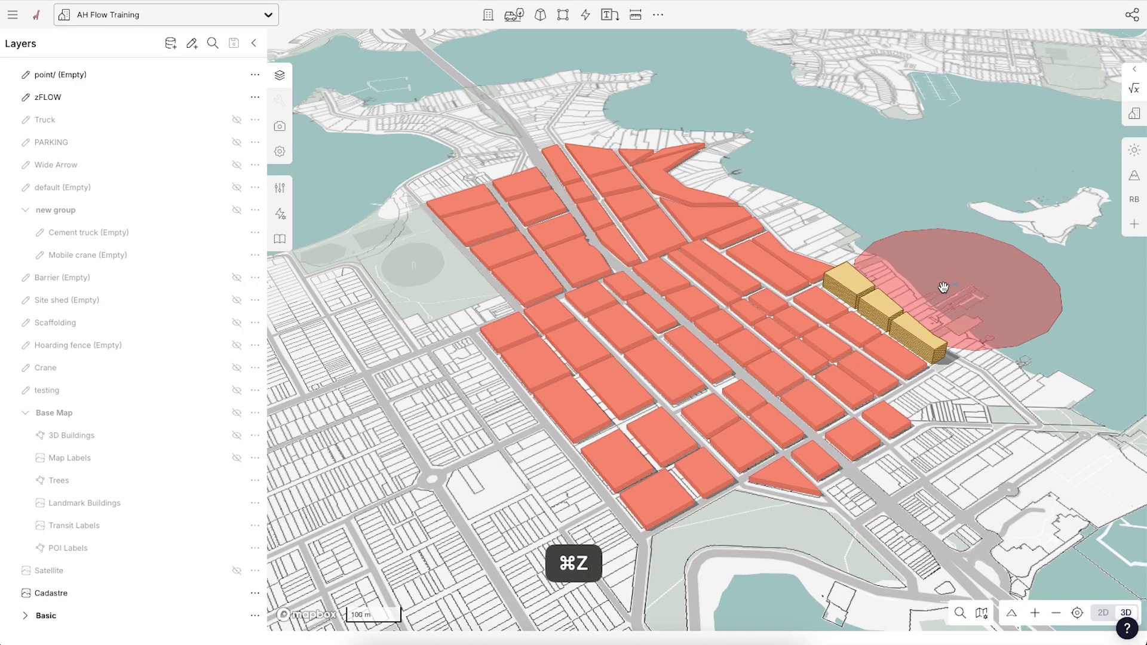
Move the reference point from the waterfront inland to the western city blocks.
{"action": "left_click_drag", "start_coordinate": [952, 287], "coordinate": [586, 374]}
{"action": "left_click", "coordinate": [863, 317]}
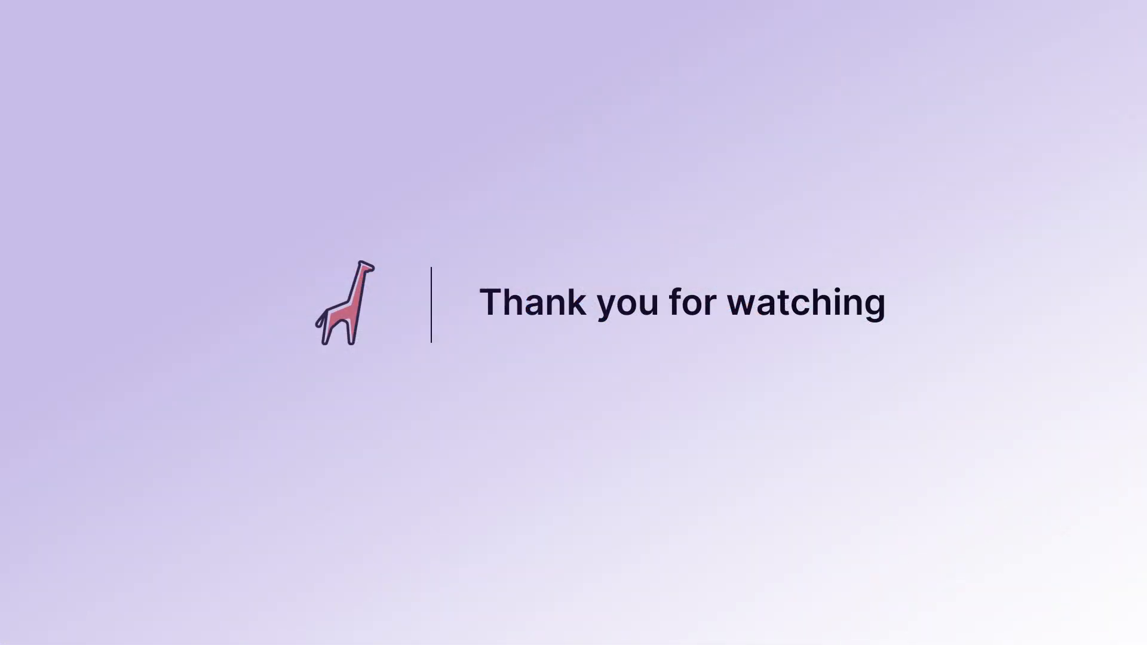